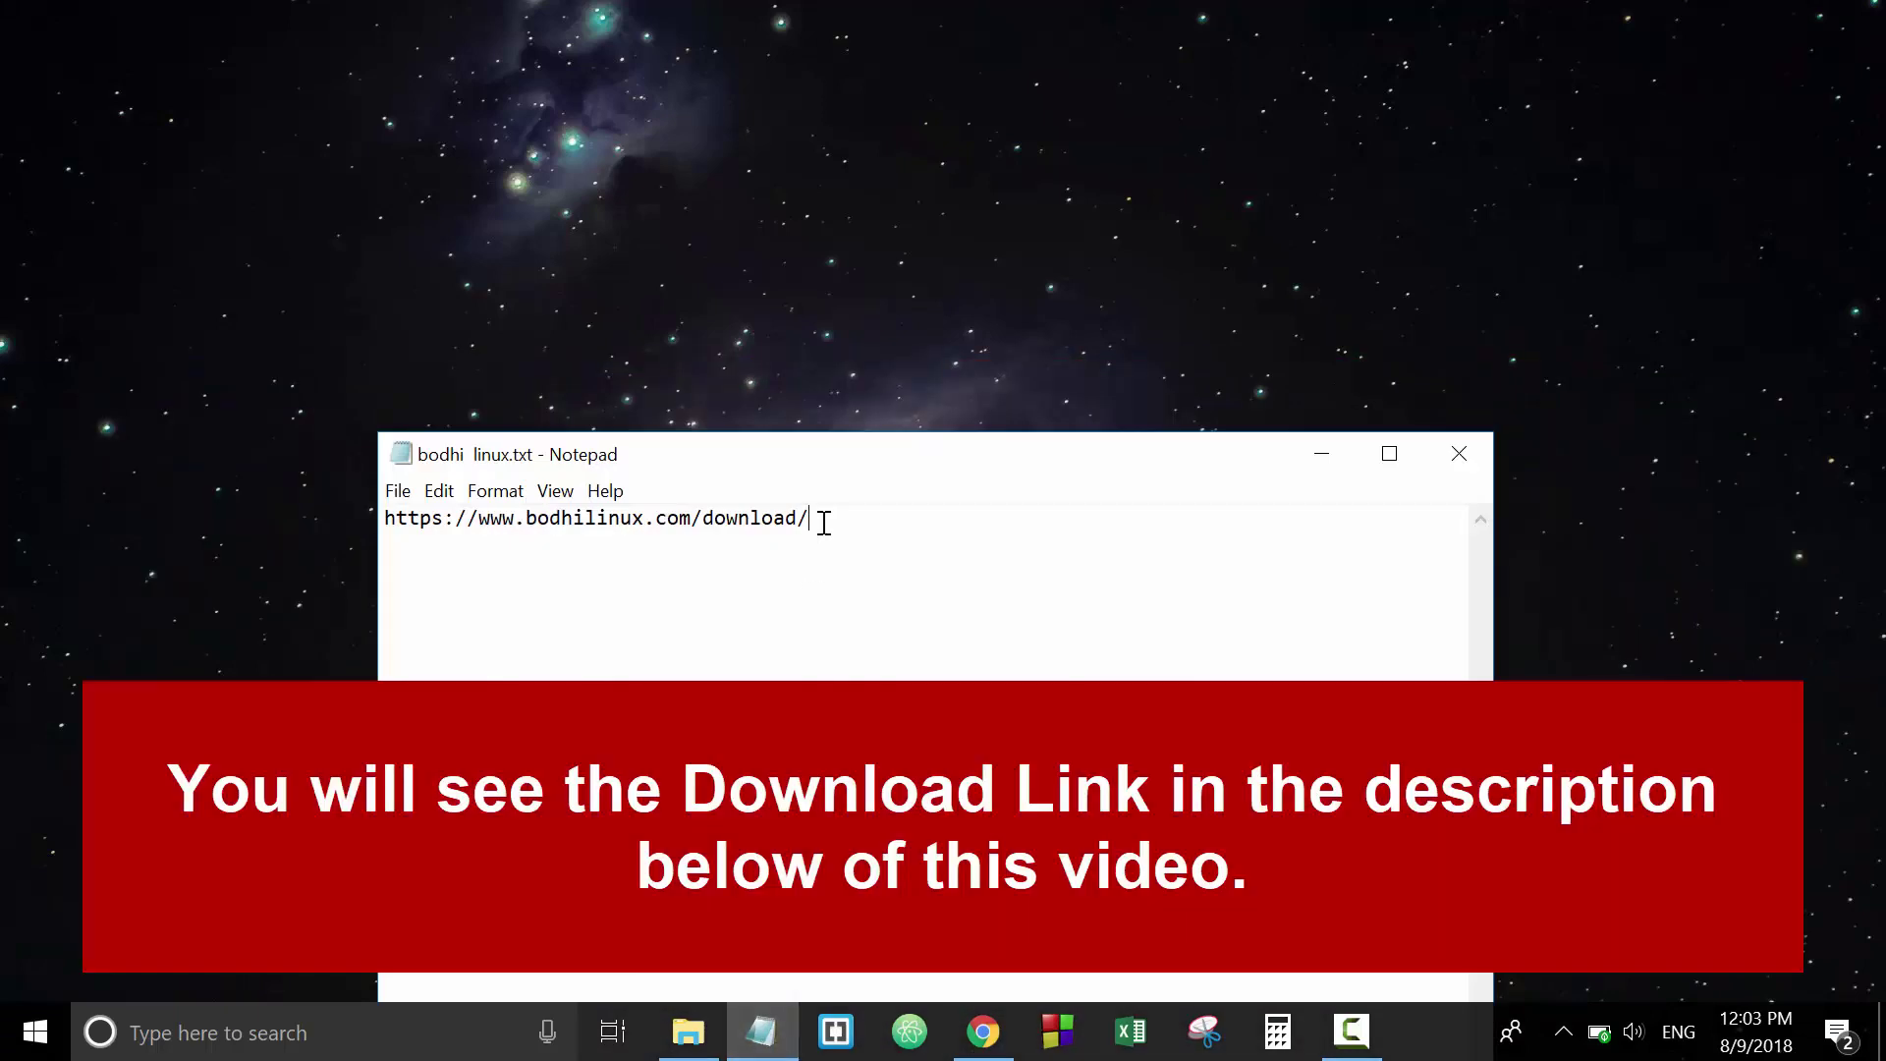
# - Load the Bodhi Linux download page in a new Chrome tab and start the Standard Release ISO download
pyautogui.hotkey('ctrl', 'a')
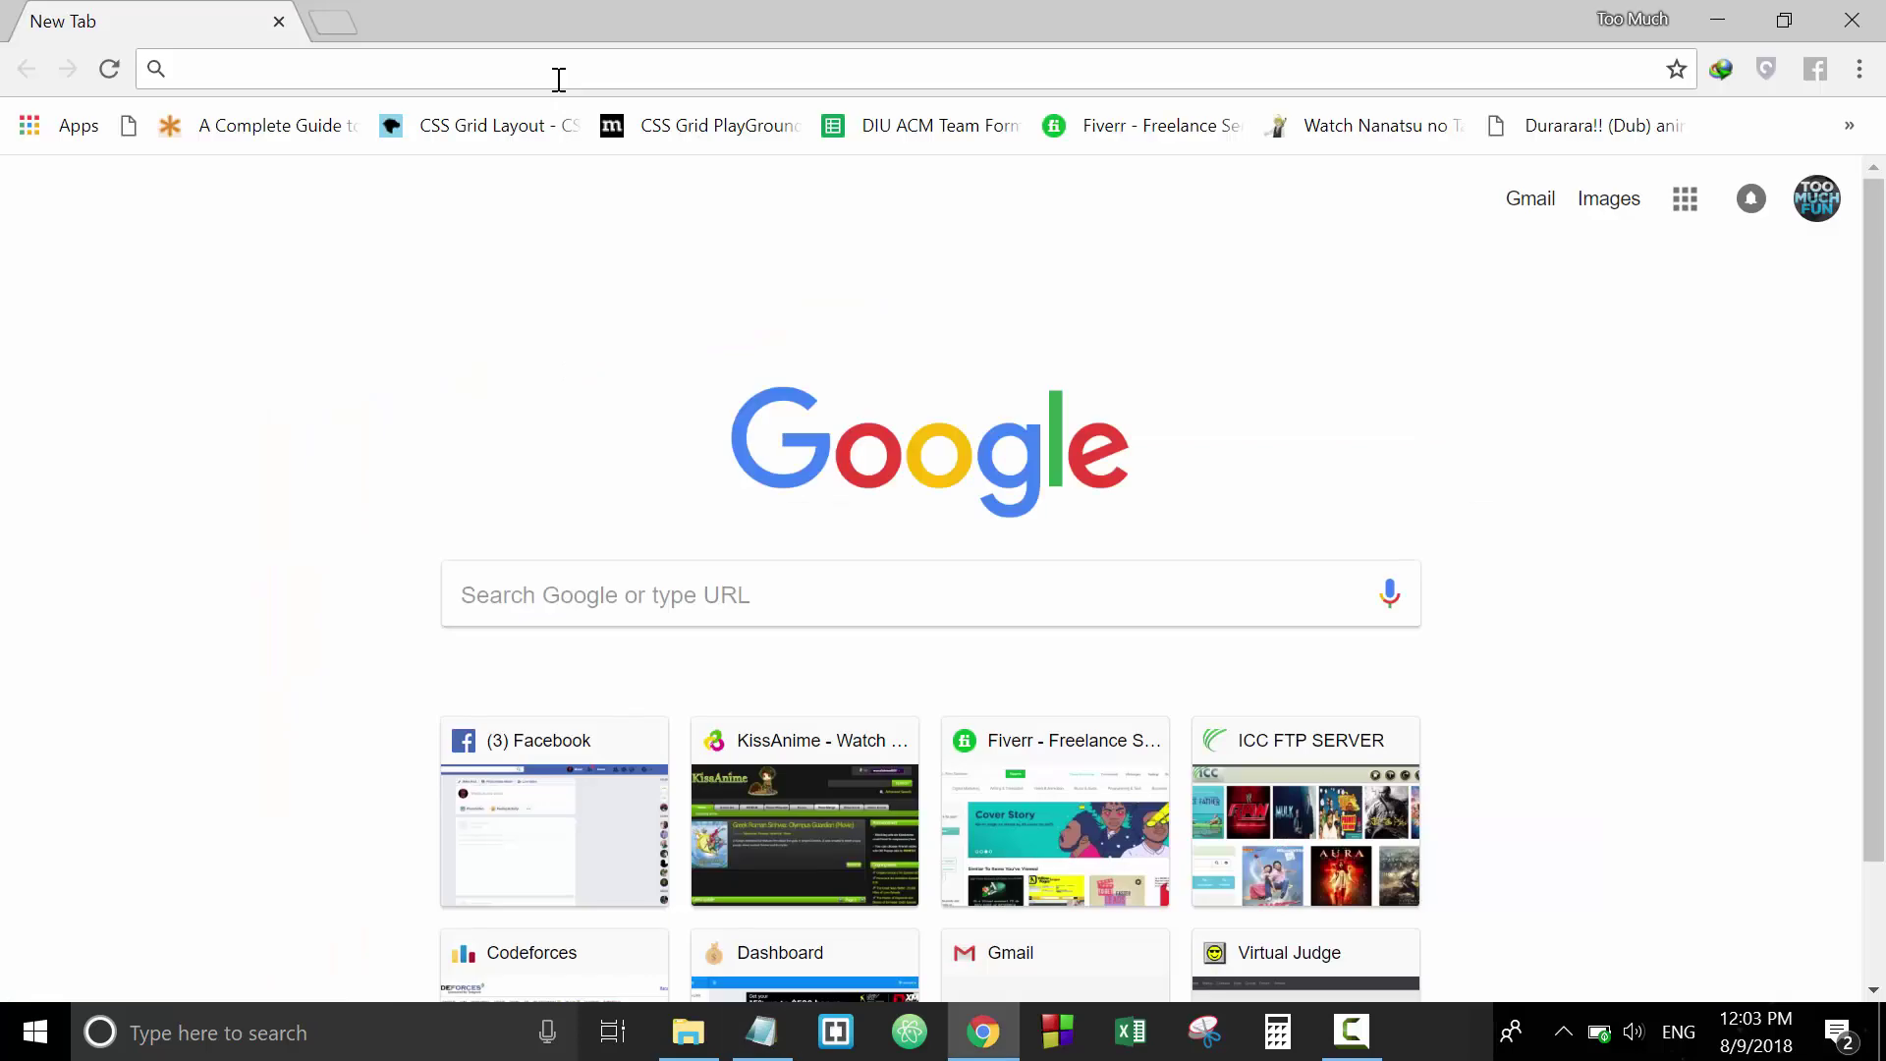
pyautogui.write('https://www.bodhilinux.com/download/')
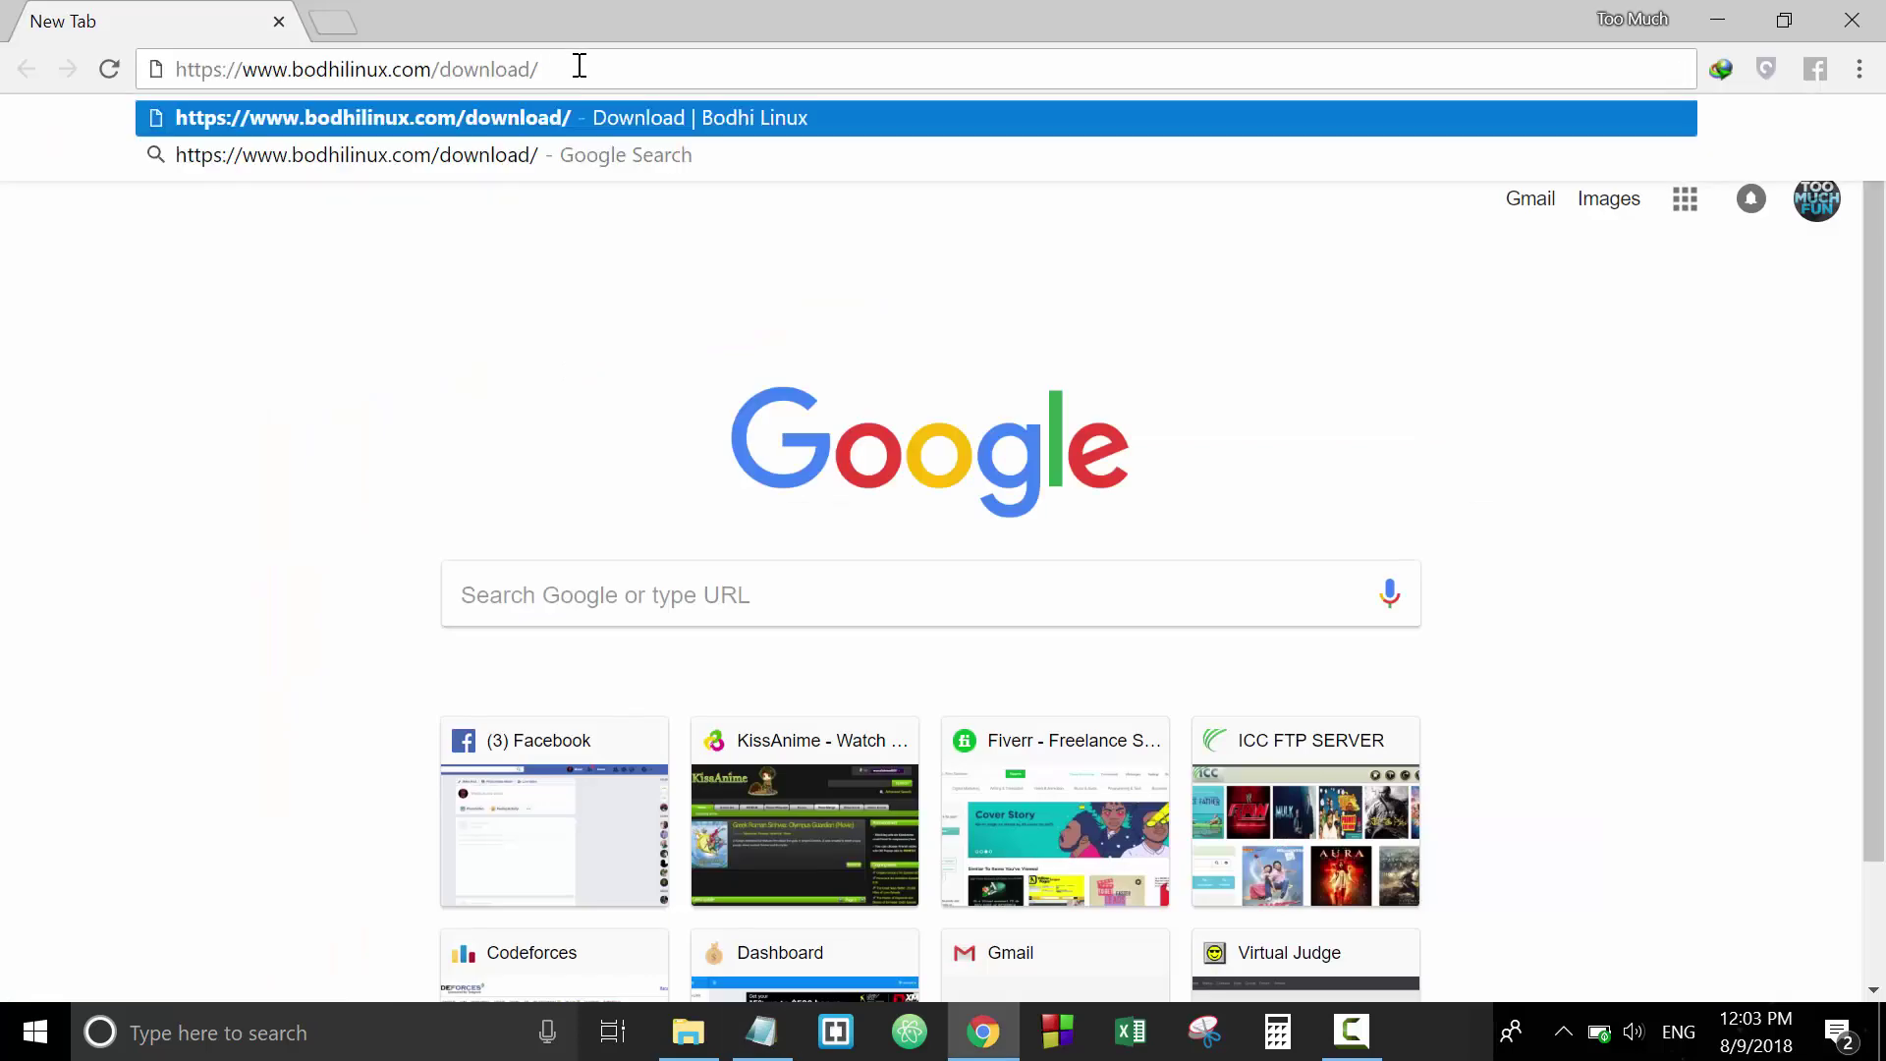
pyautogui.press('Return')
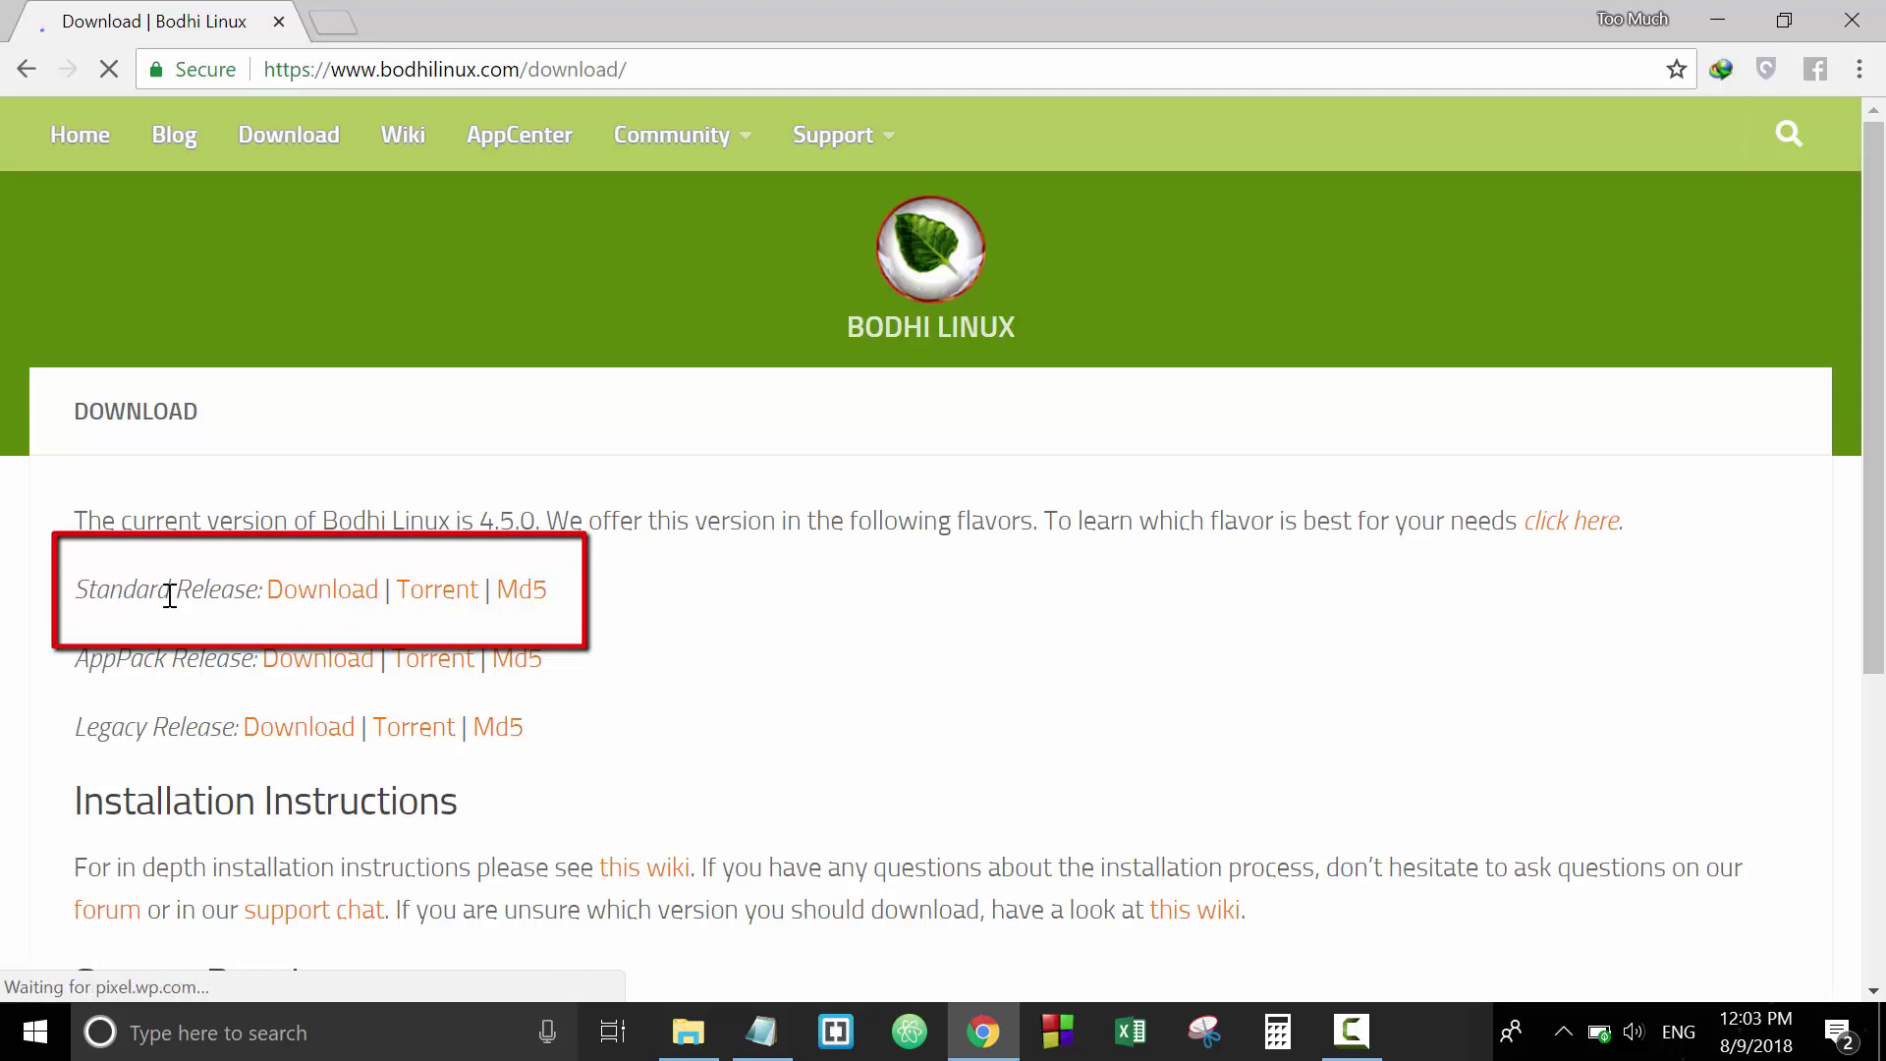
pyautogui.click(350, 592)
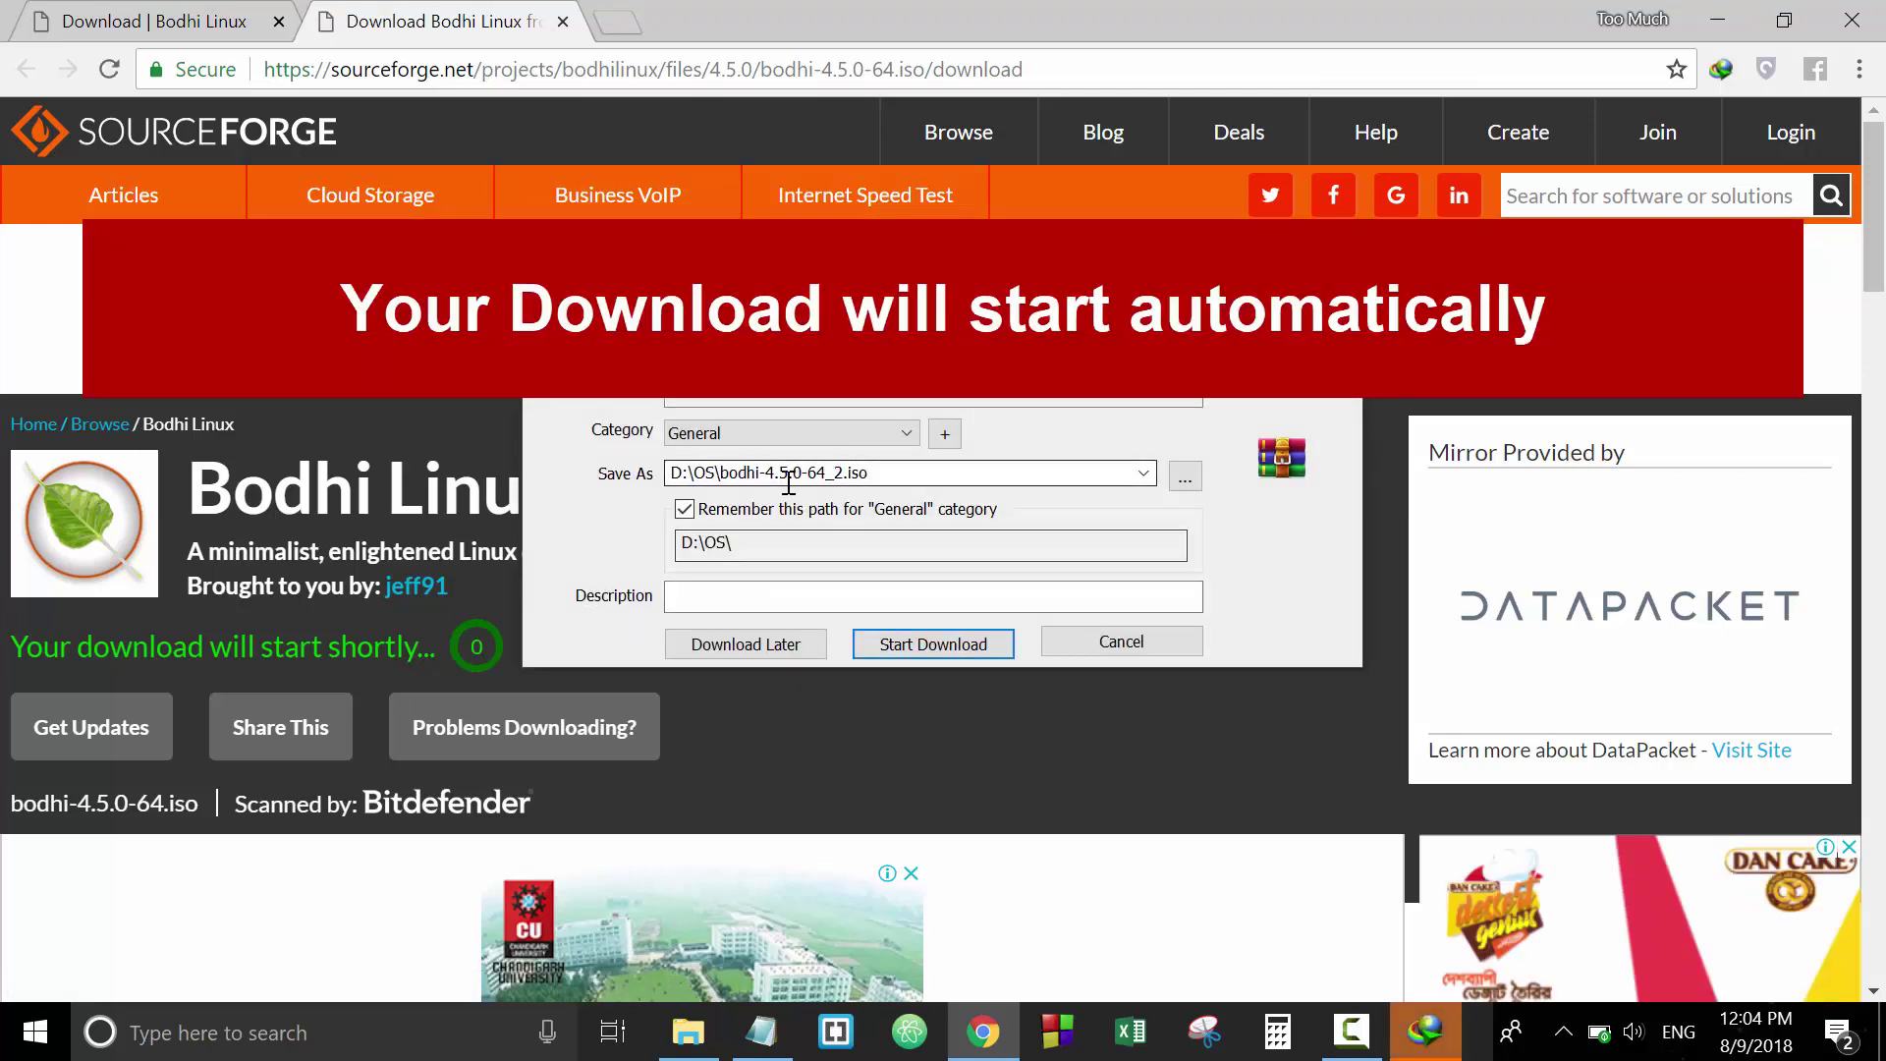
# - Close the SourceForge tab and check that bodhi-4.5.0-64.iso is in D:\OS in File Explorer
pyautogui.click(934, 643)
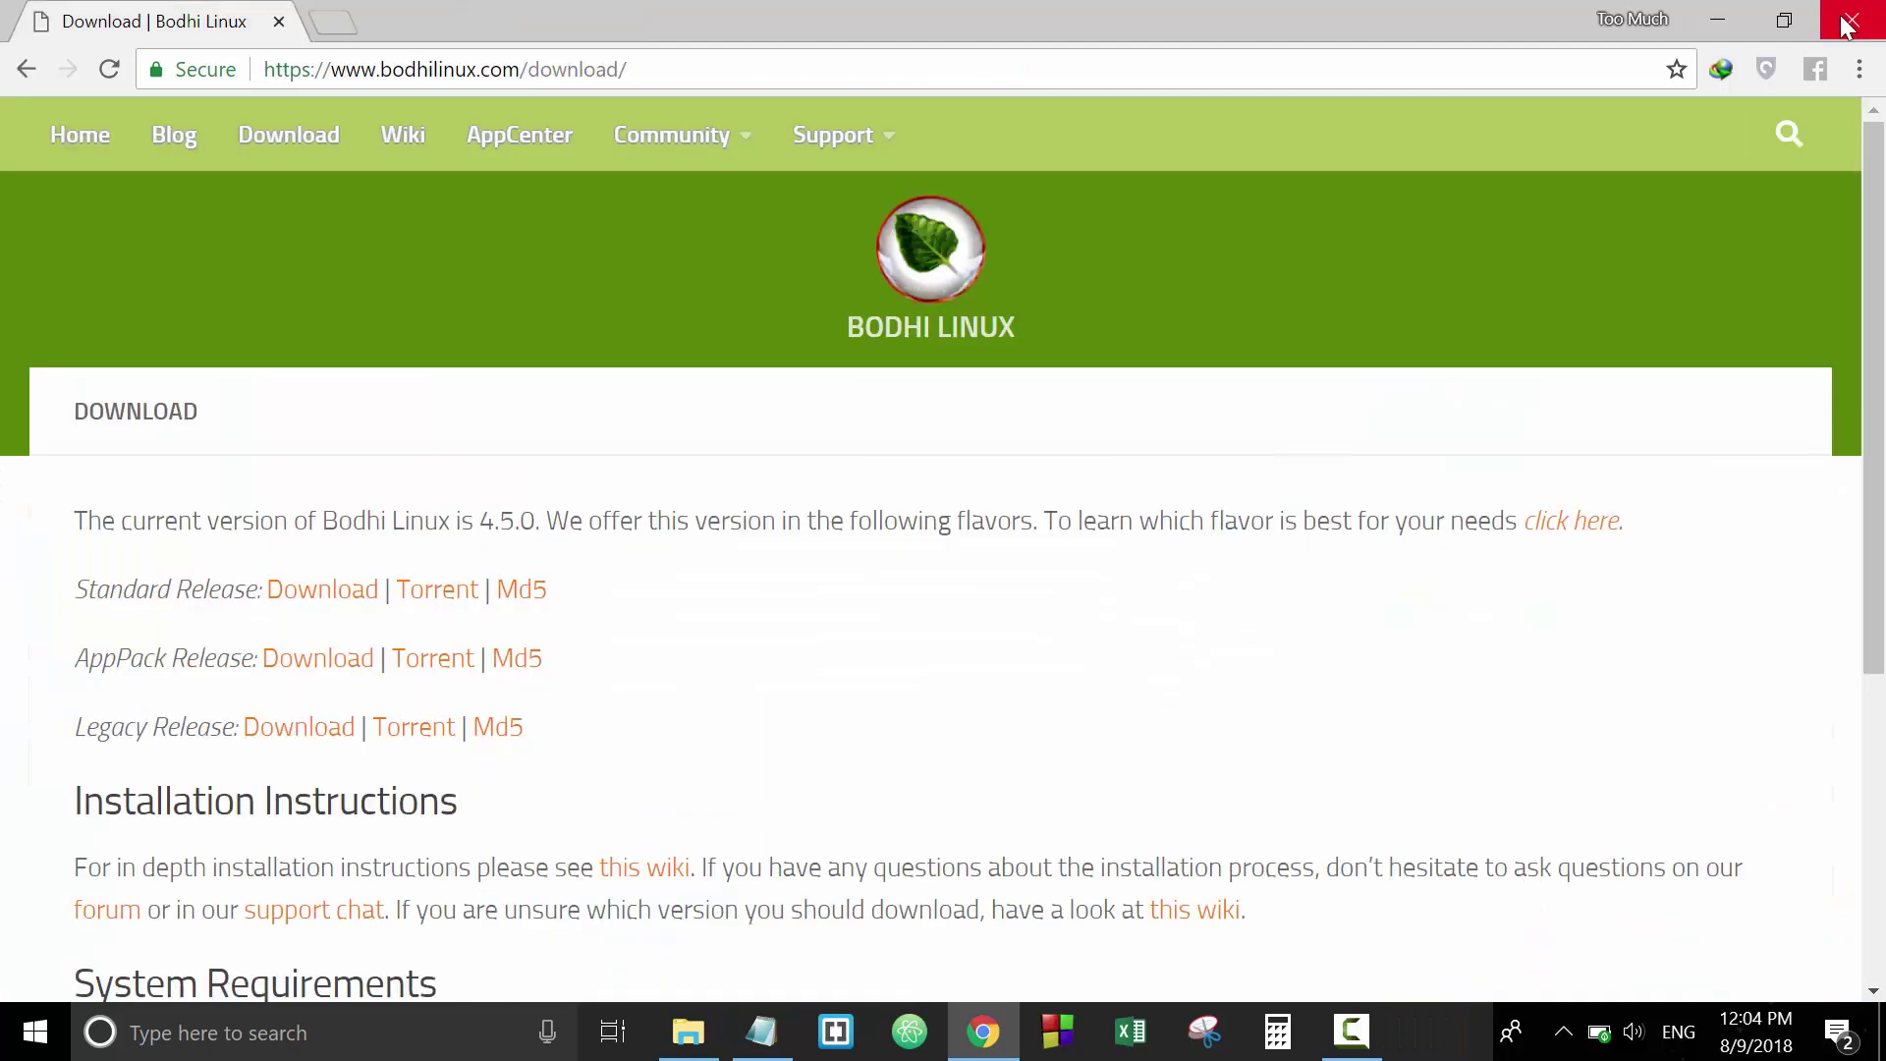
pyautogui.click(982, 1031)
pyautogui.click(672, 1039)
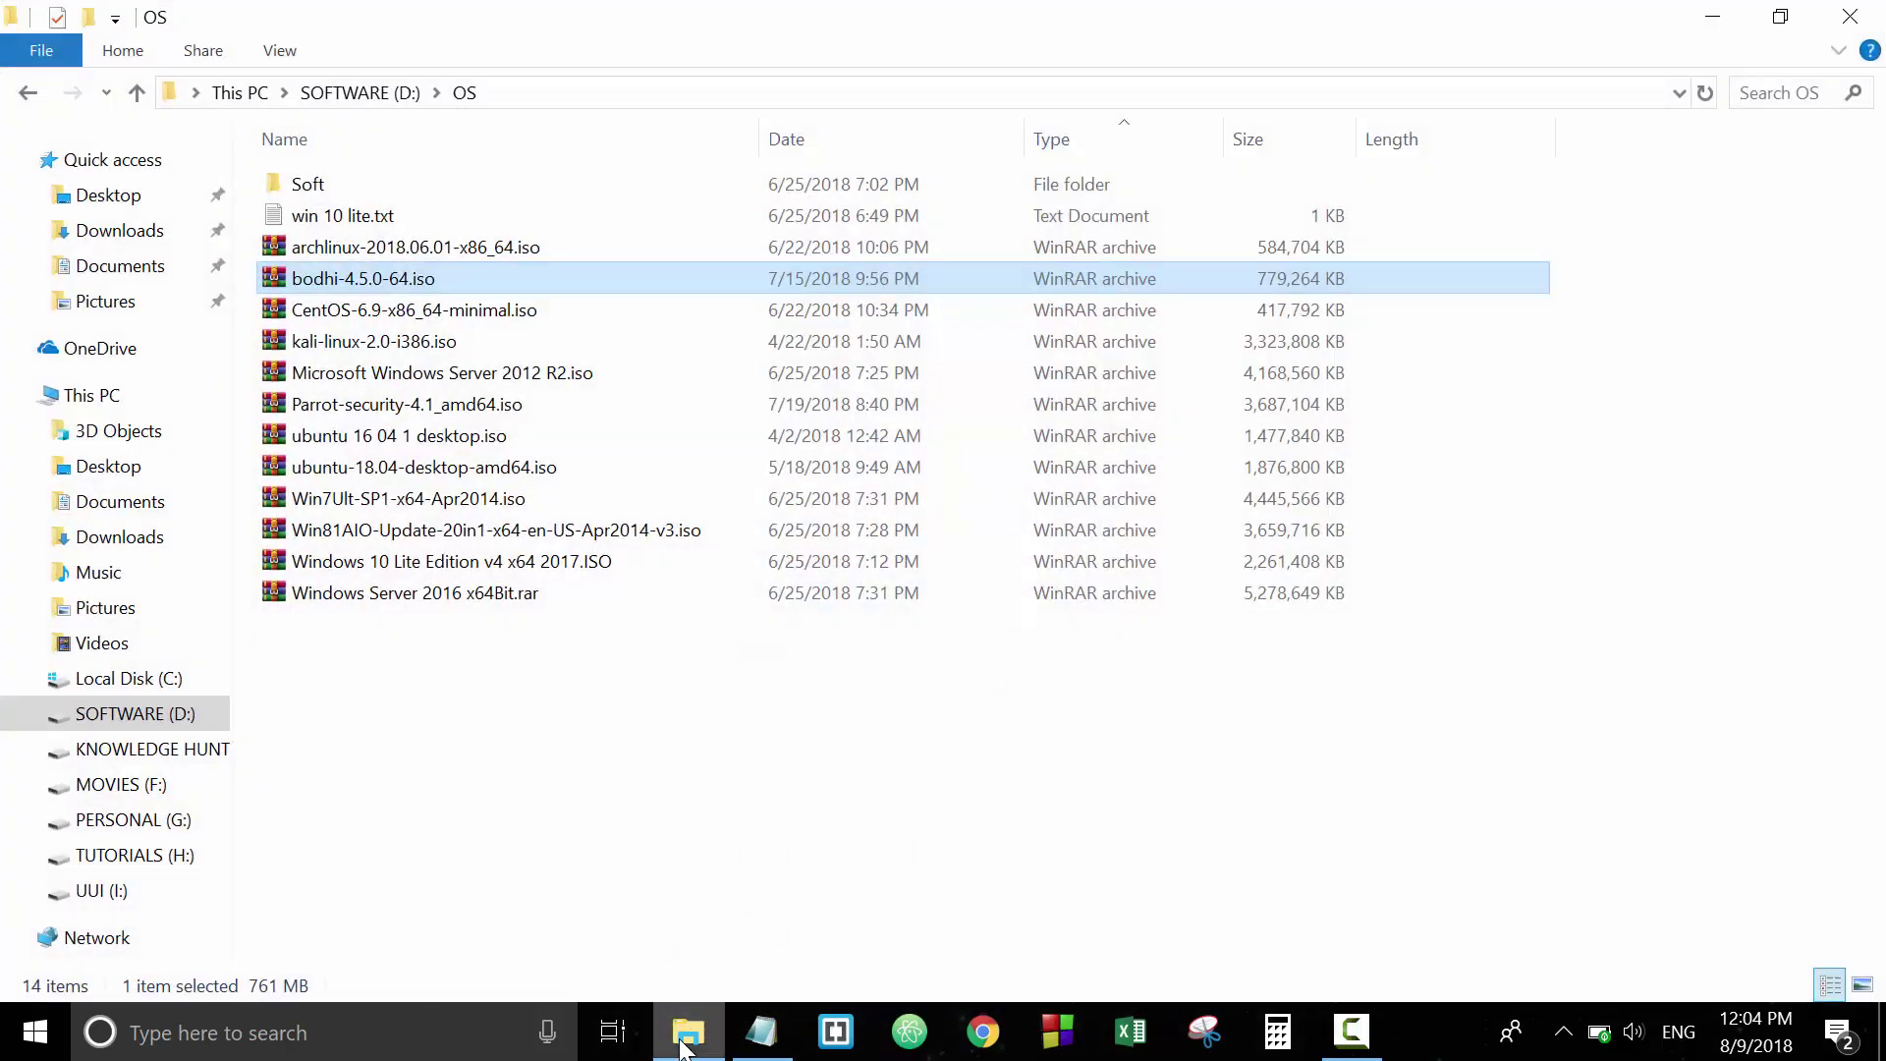
pyautogui.moveTo(360, 305)
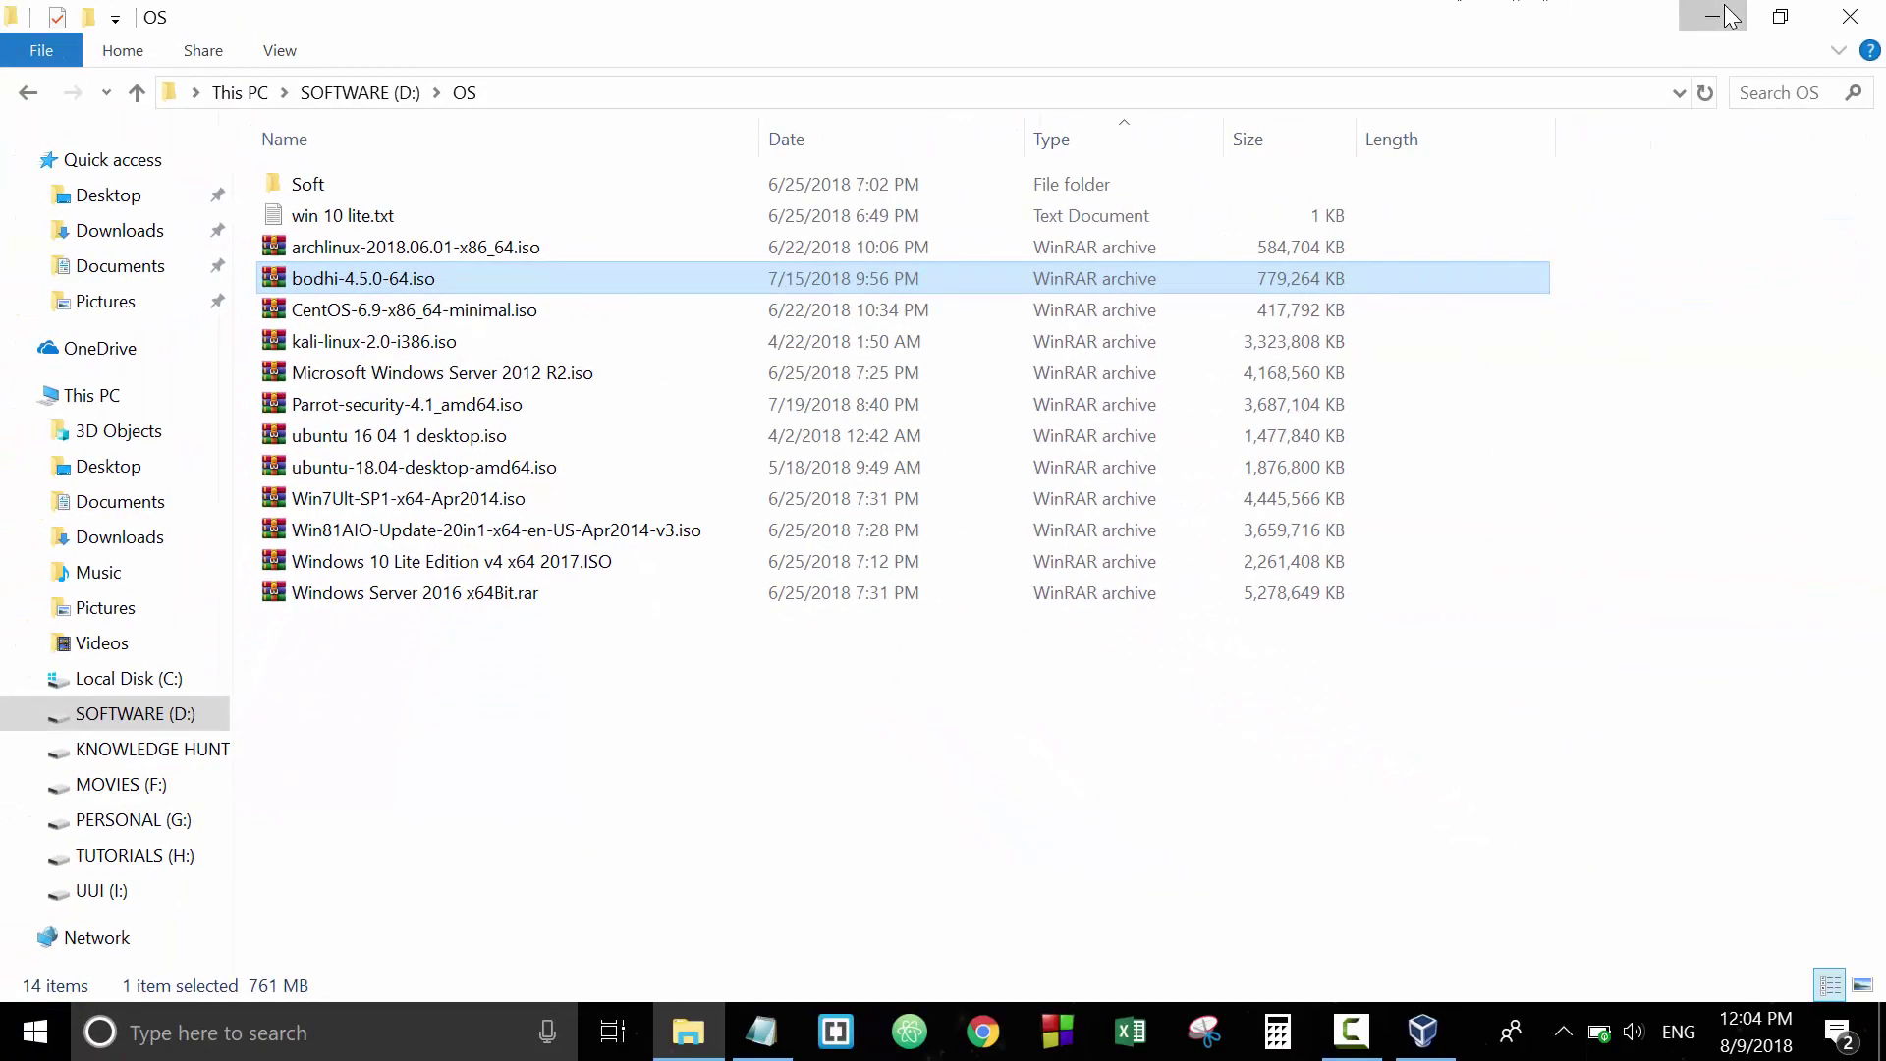
pyautogui.click(1730, 16)
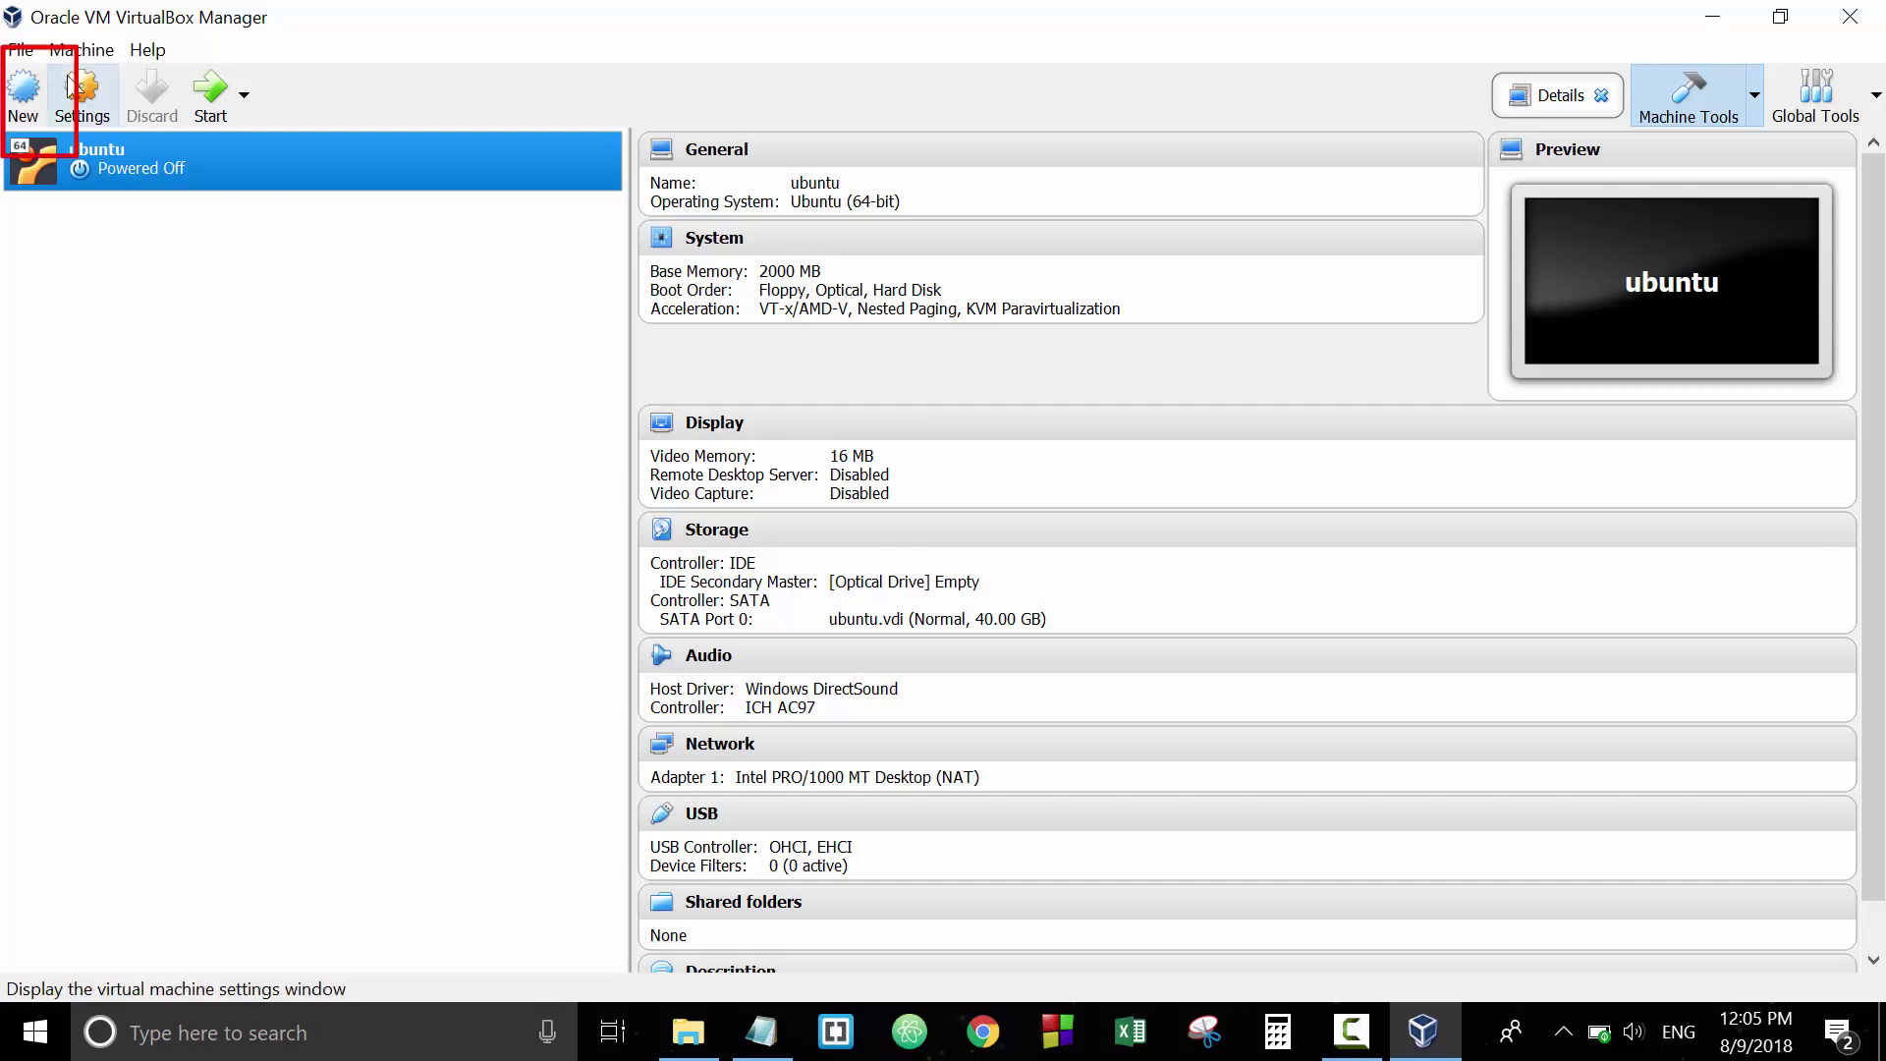
# - Create a VM named 'Bodhi Linux' as Linux 2.6/3.x/4.x (64-bit) with 2000 MB memory
pyautogui.click(25, 105)
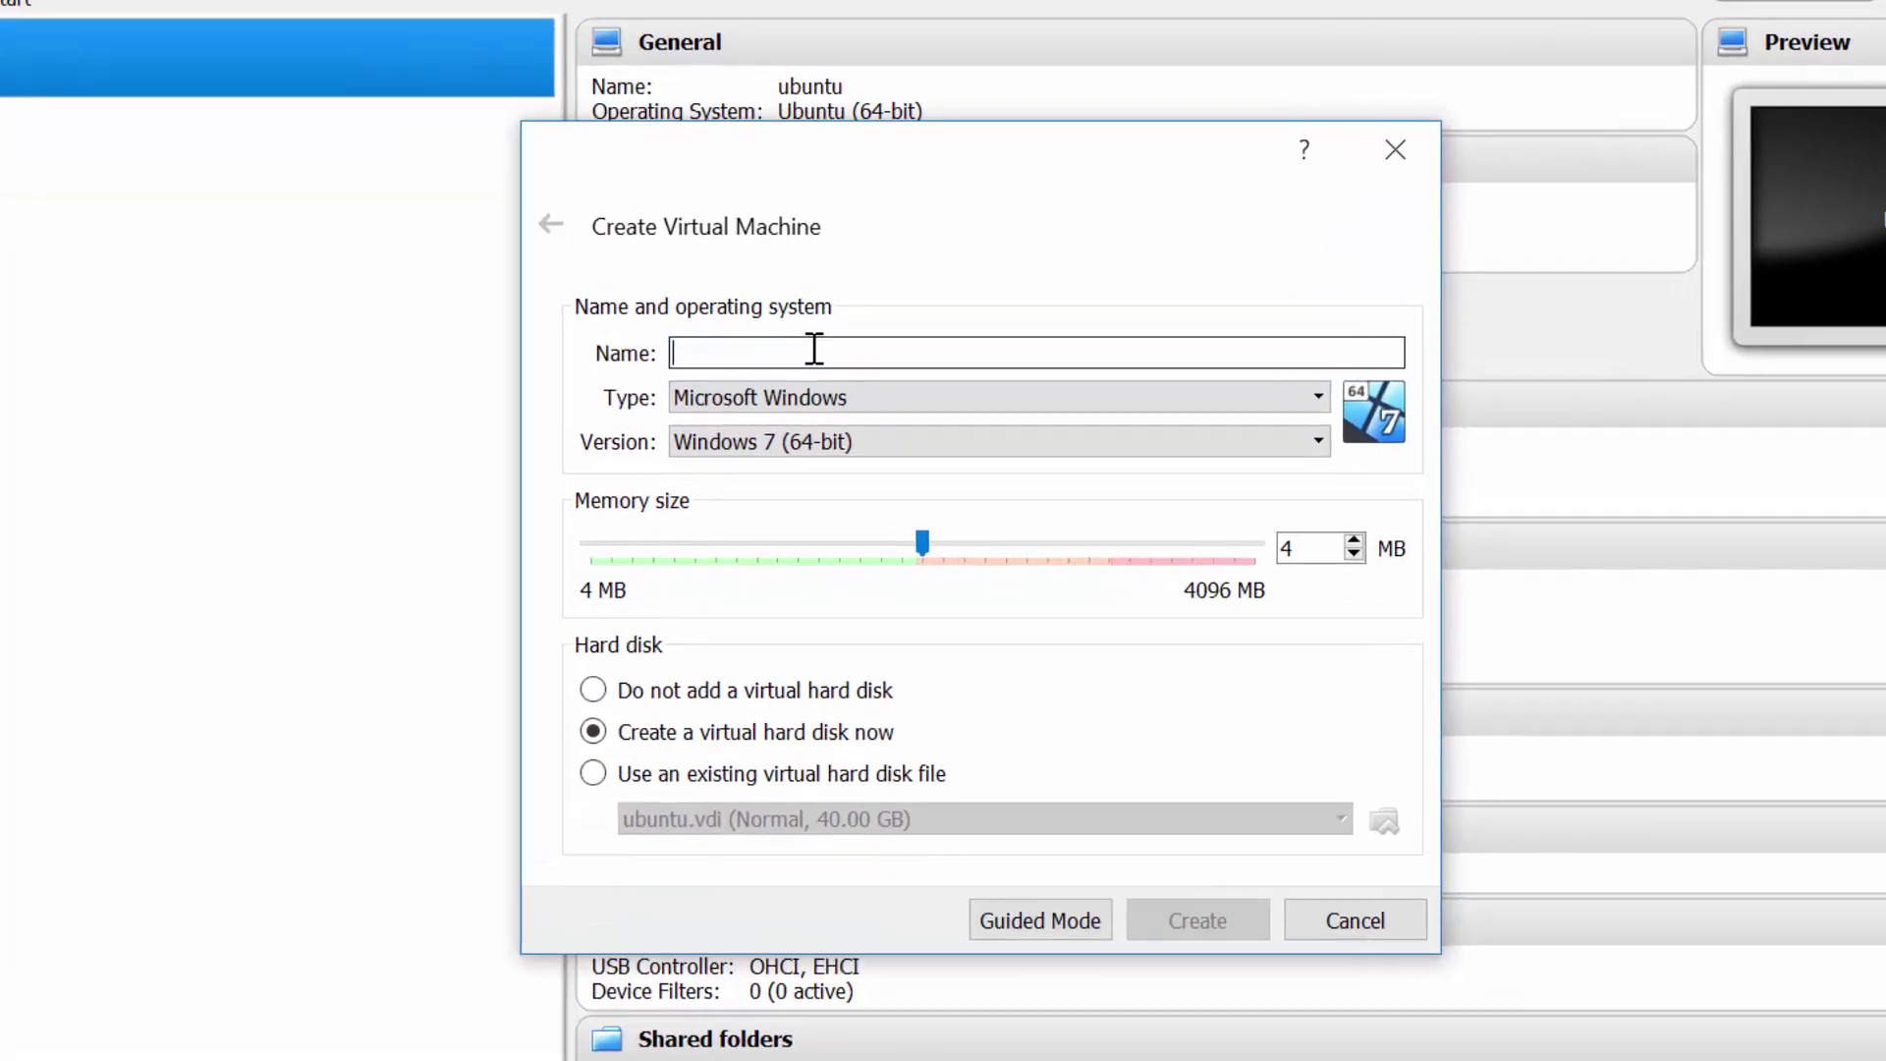
pyautogui.write('Bodhi Linux')
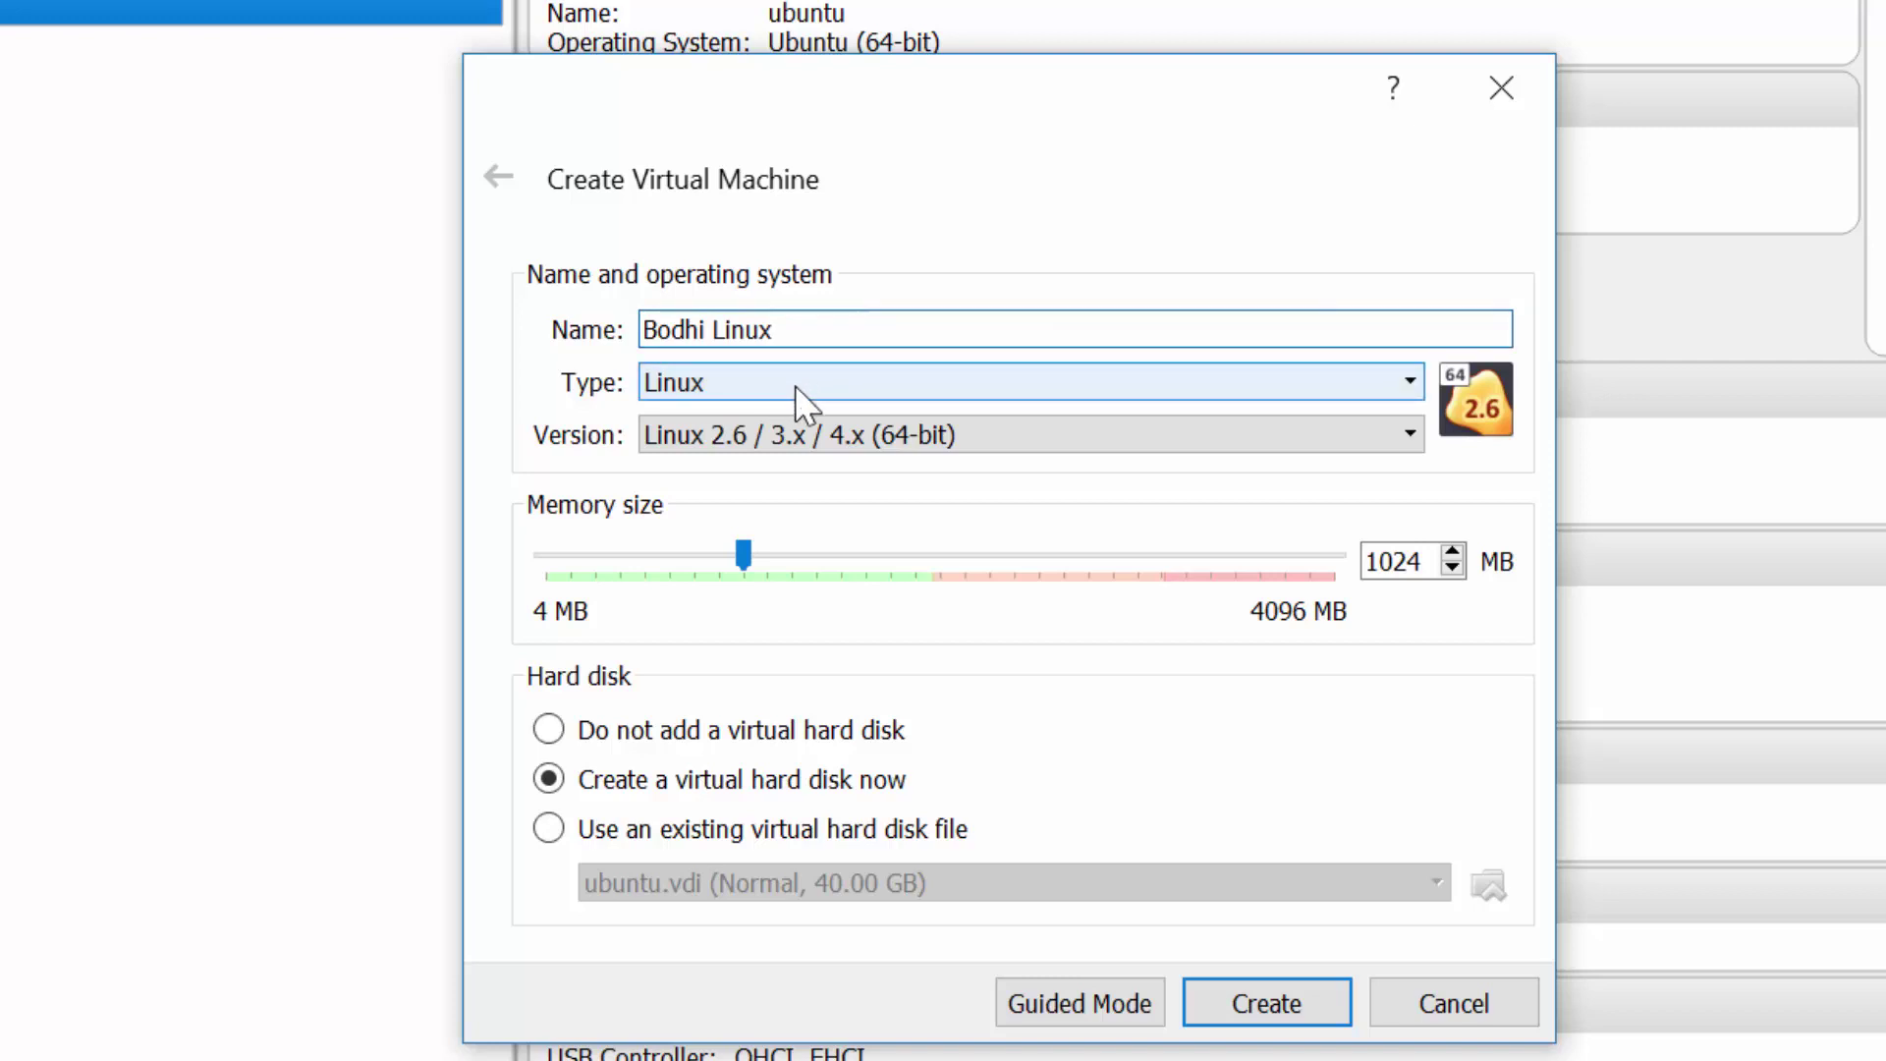
pyautogui.click(936, 439)
pyautogui.click(936, 439)
pyautogui.click(938, 439)
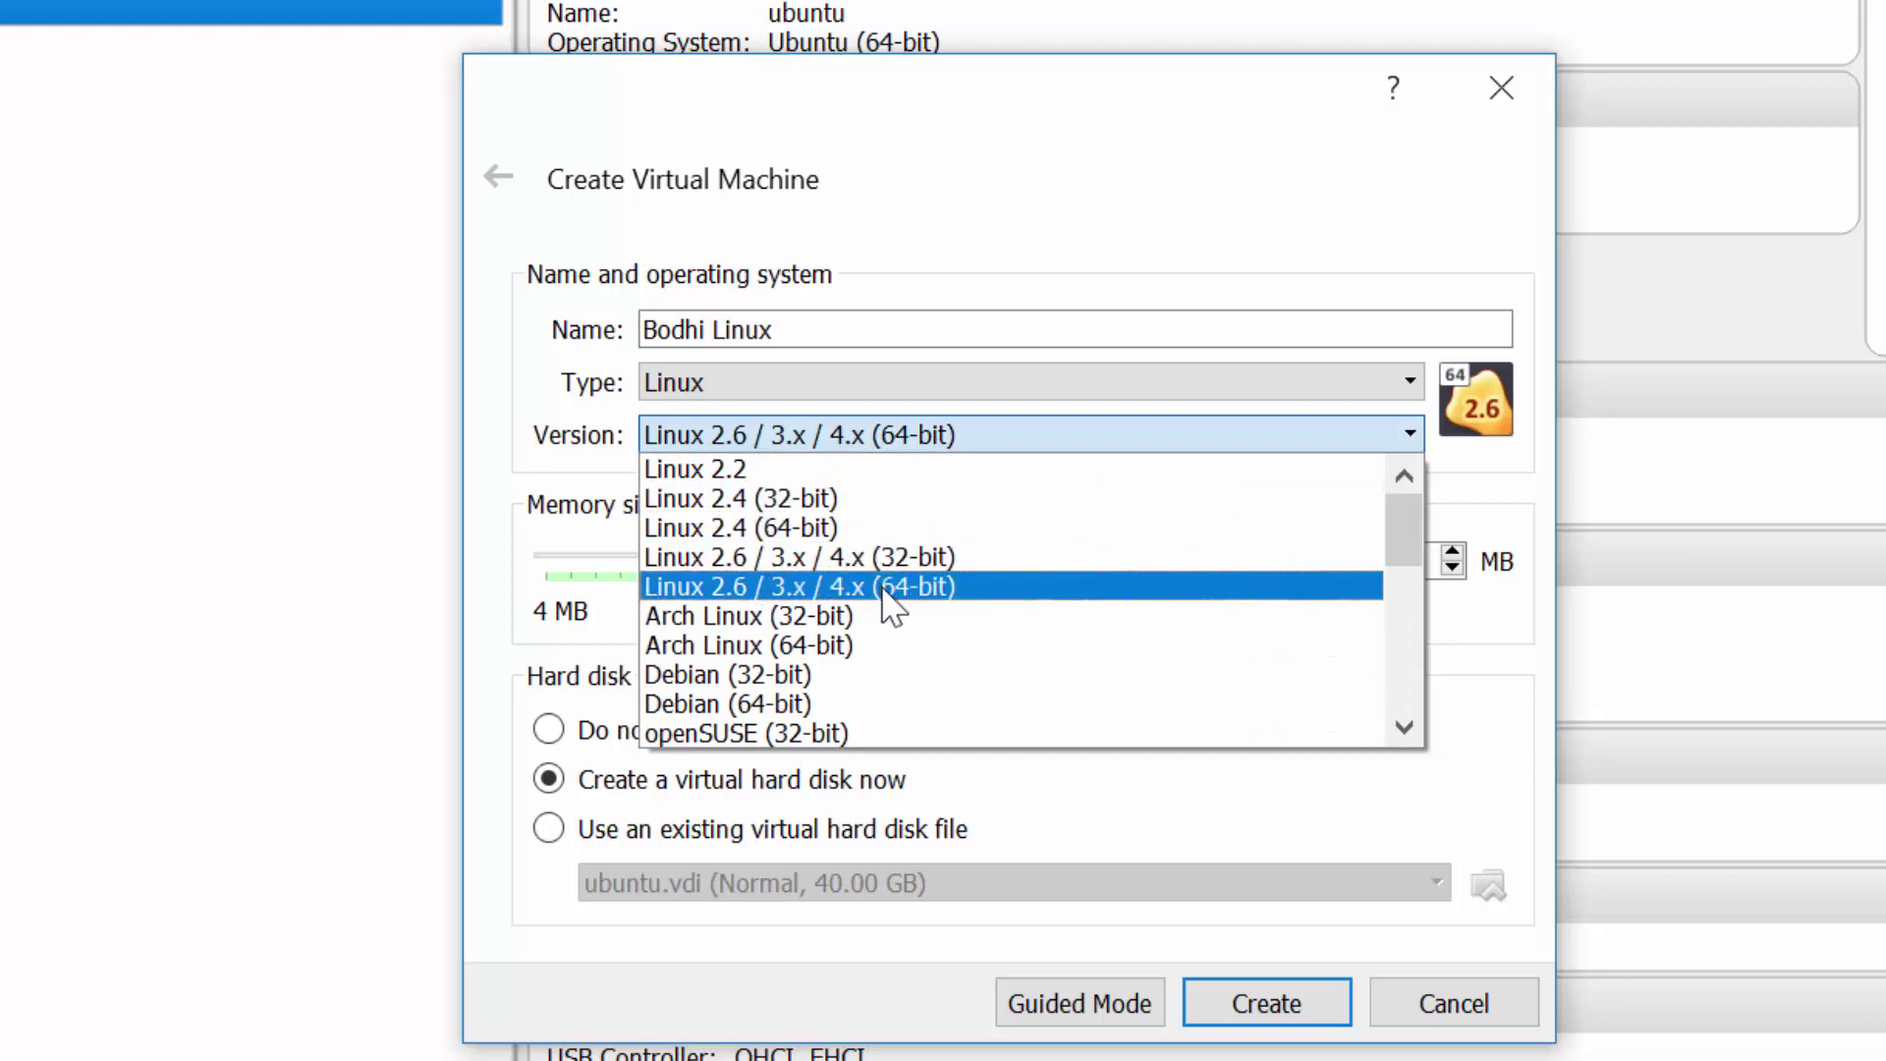
pyautogui.click(894, 587)
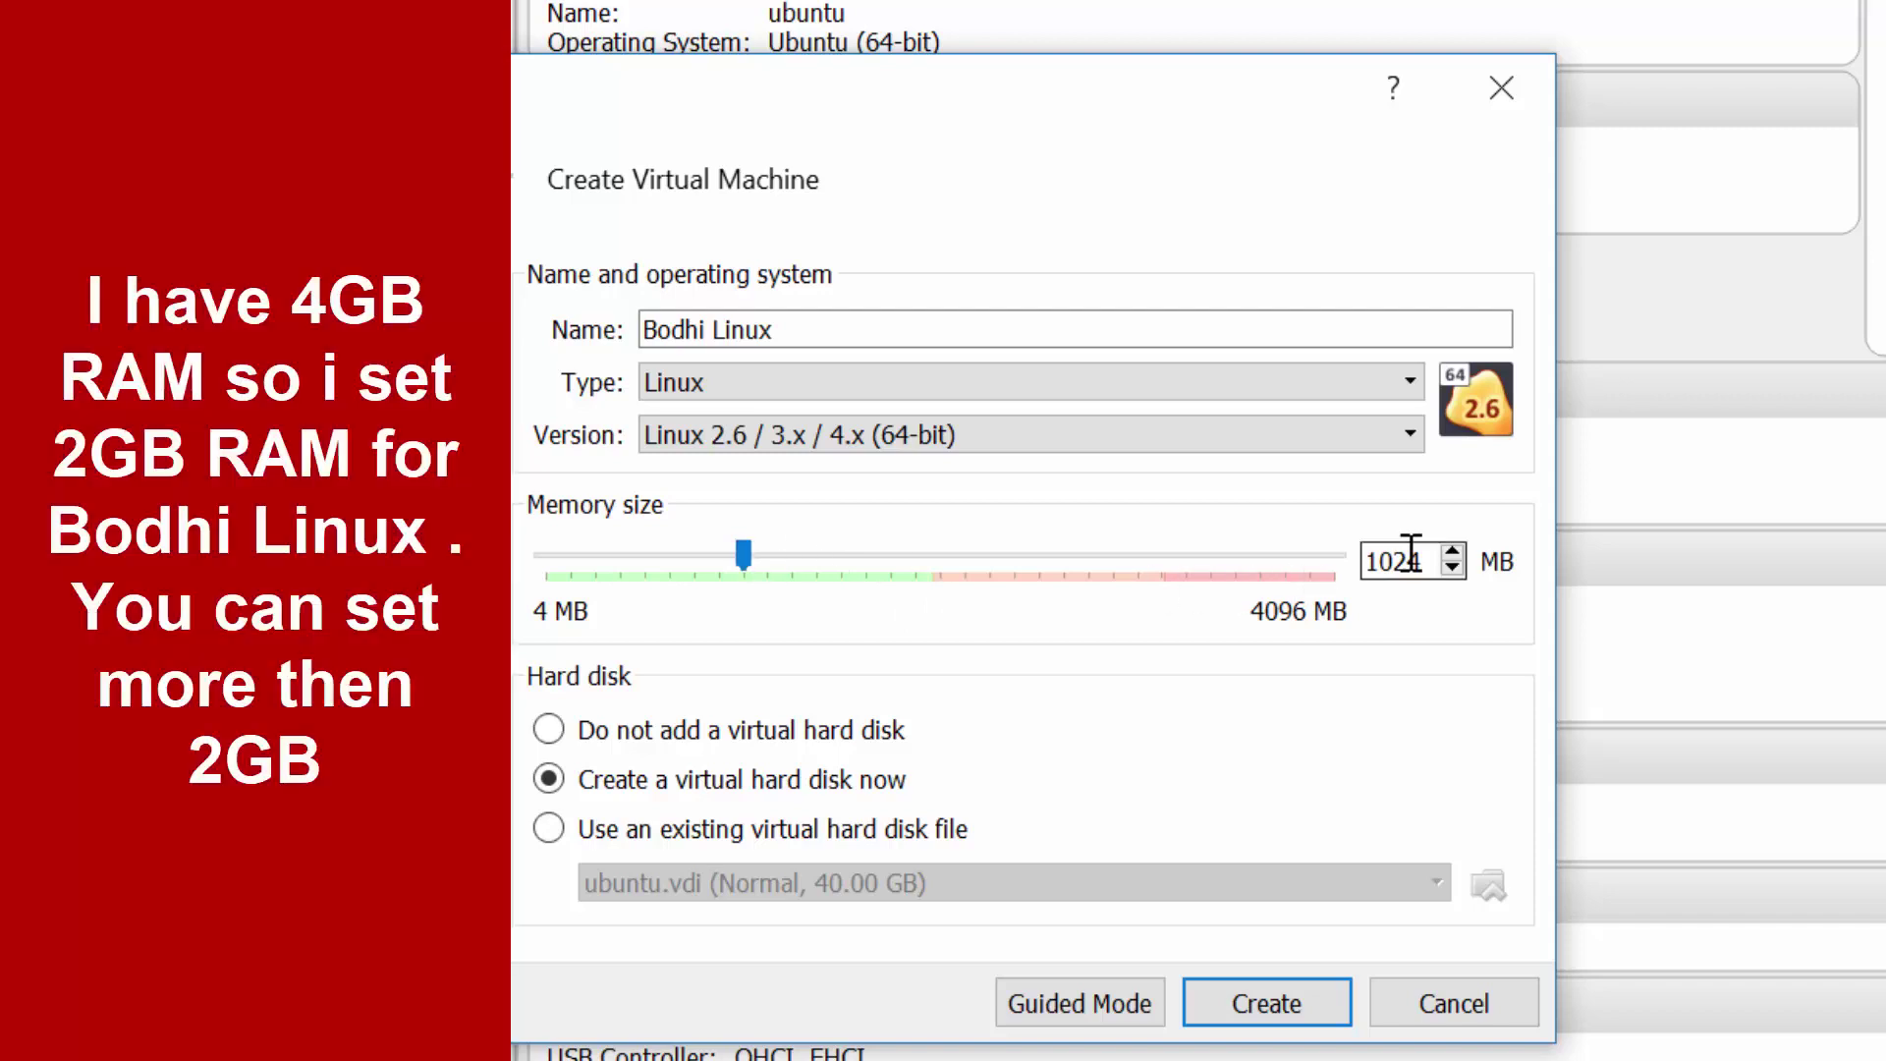
pyautogui.moveTo(1427, 561); pyautogui.dragTo(1365, 564)
pyautogui.write('200')
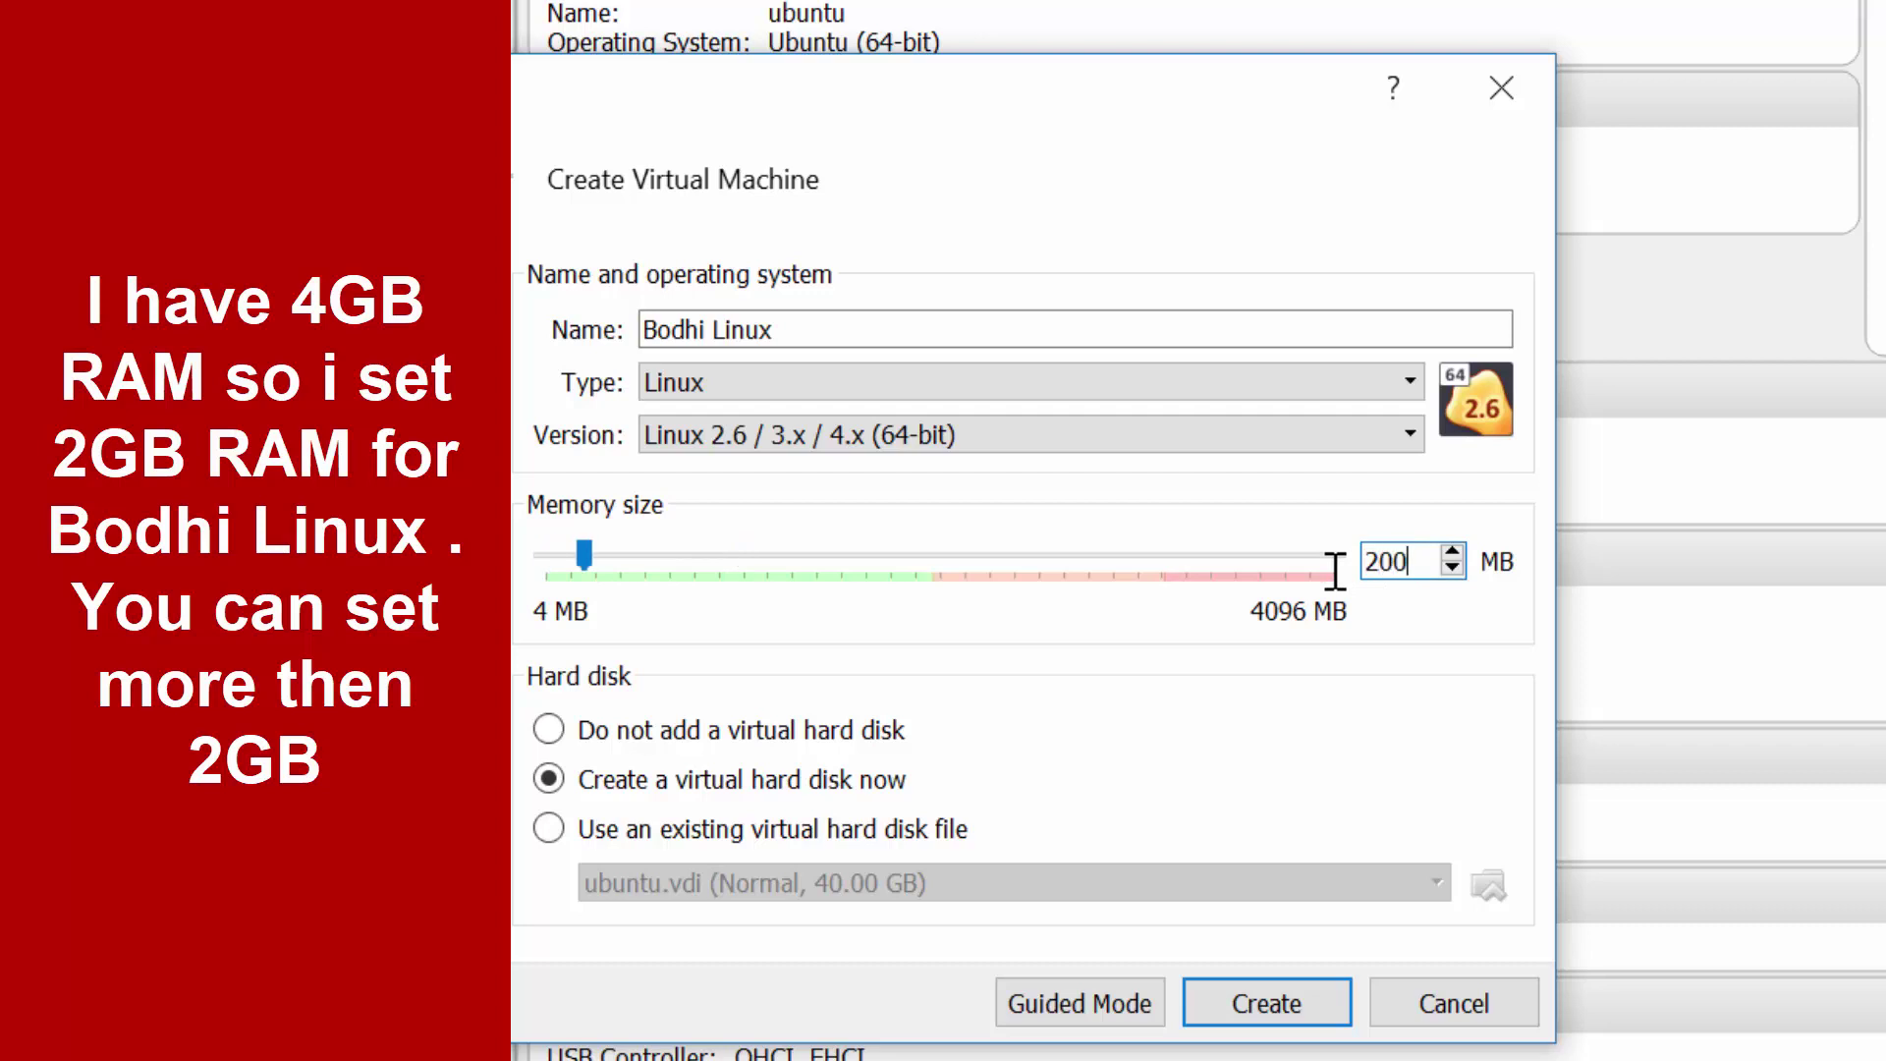
pyautogui.write('0')
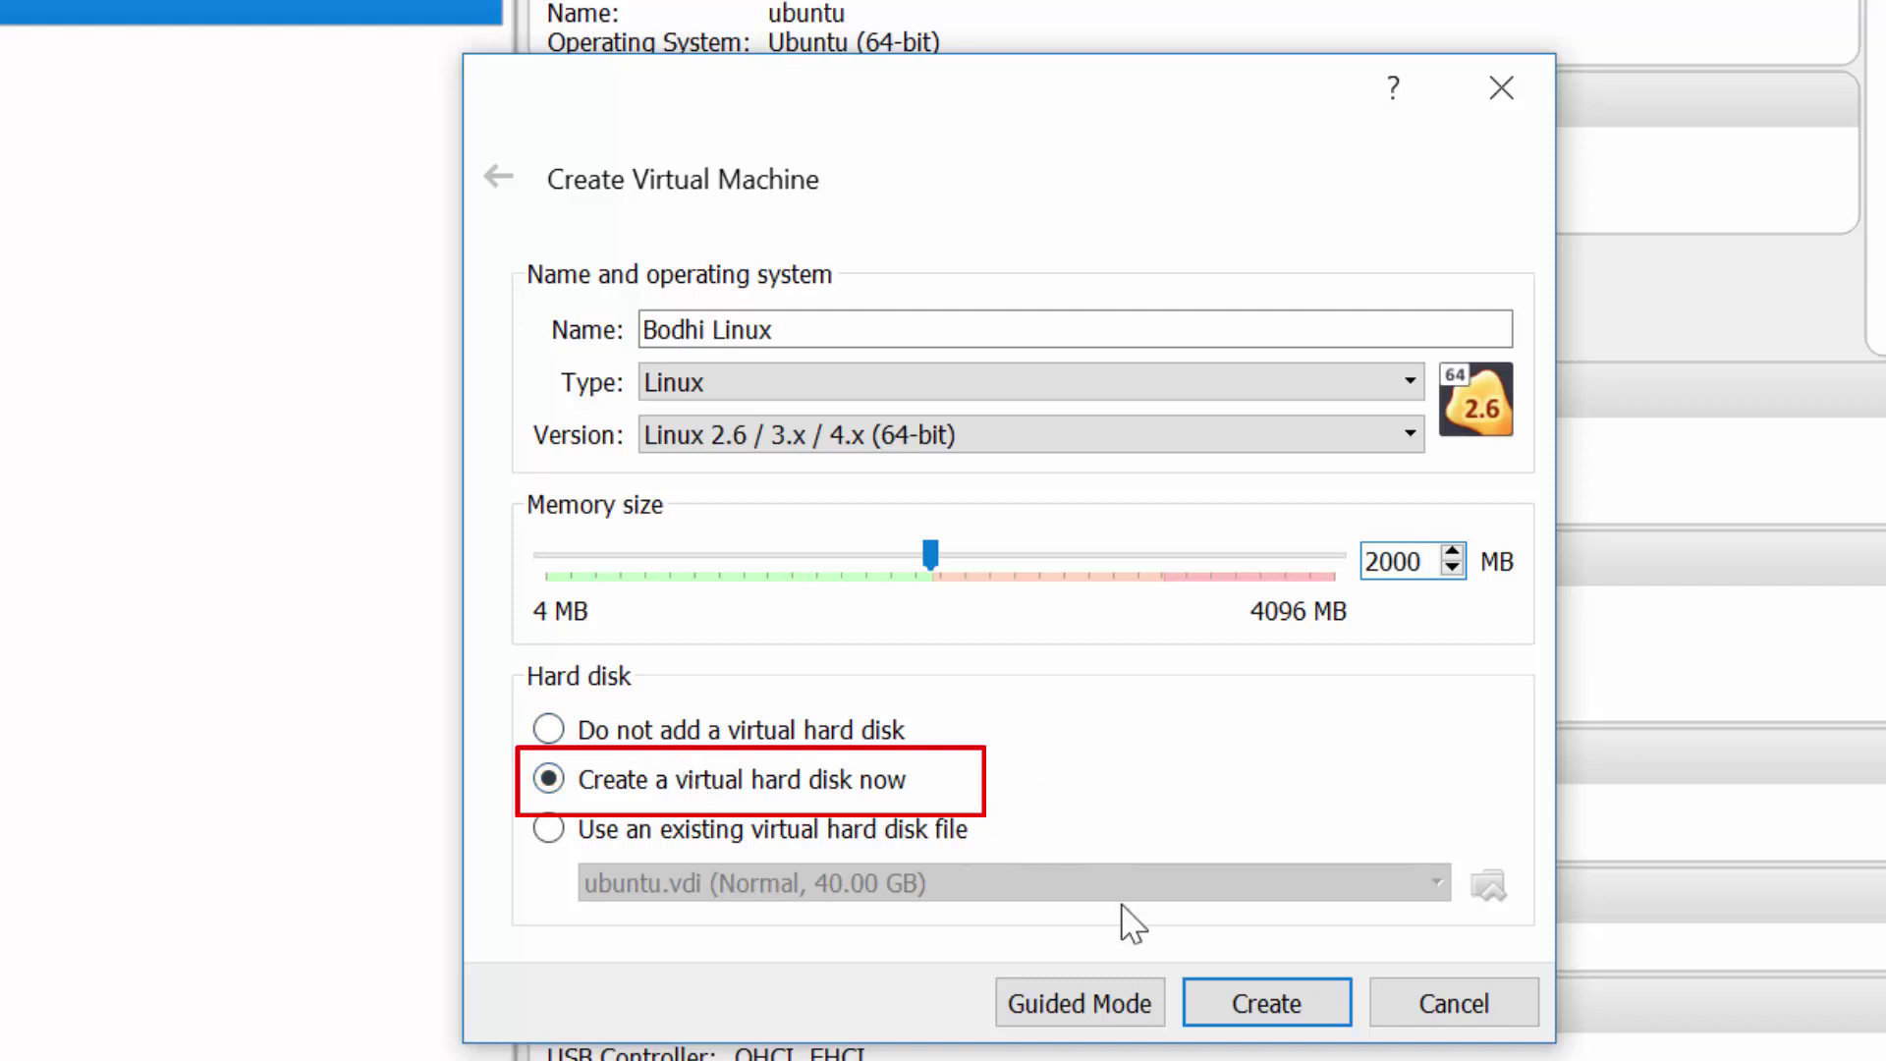
pyautogui.click(1241, 988)
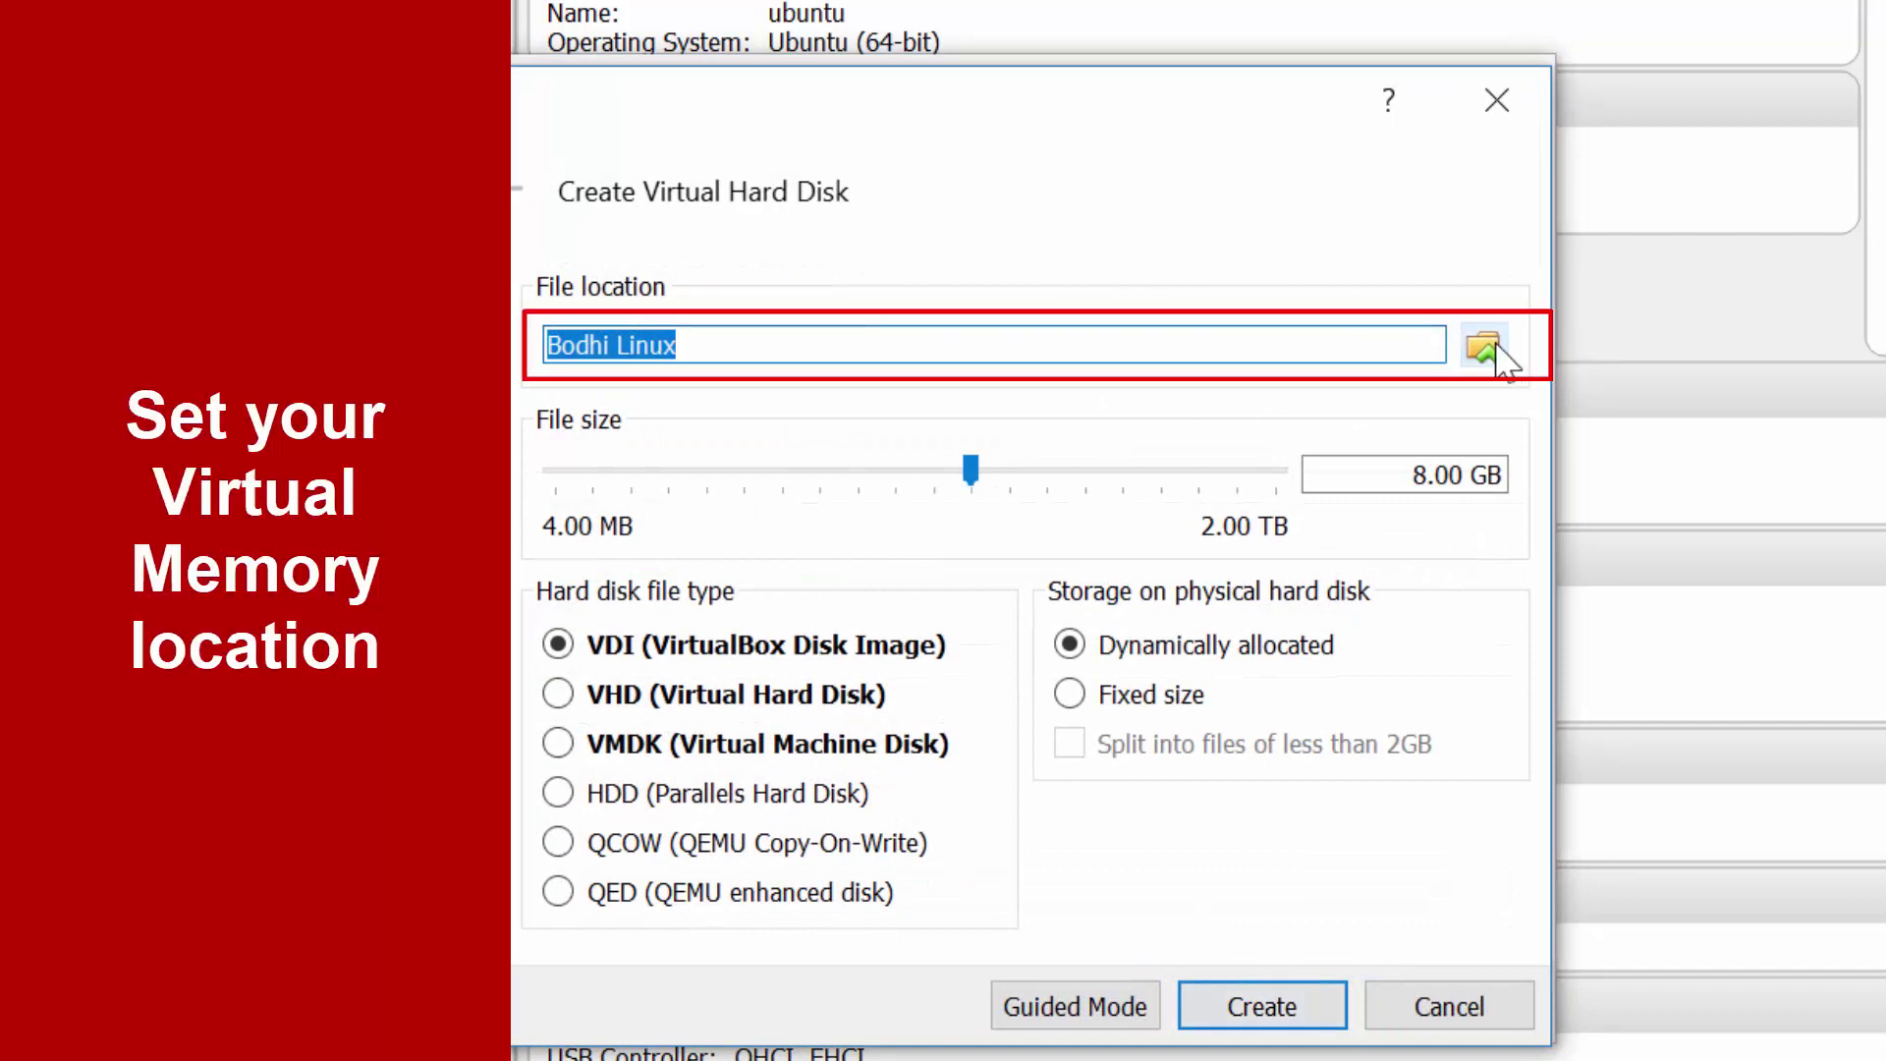
# - Save the virtual disk file in a new 'Bodhi Linux' folder on the UUI (I:) drive
pyautogui.click(1493, 351)
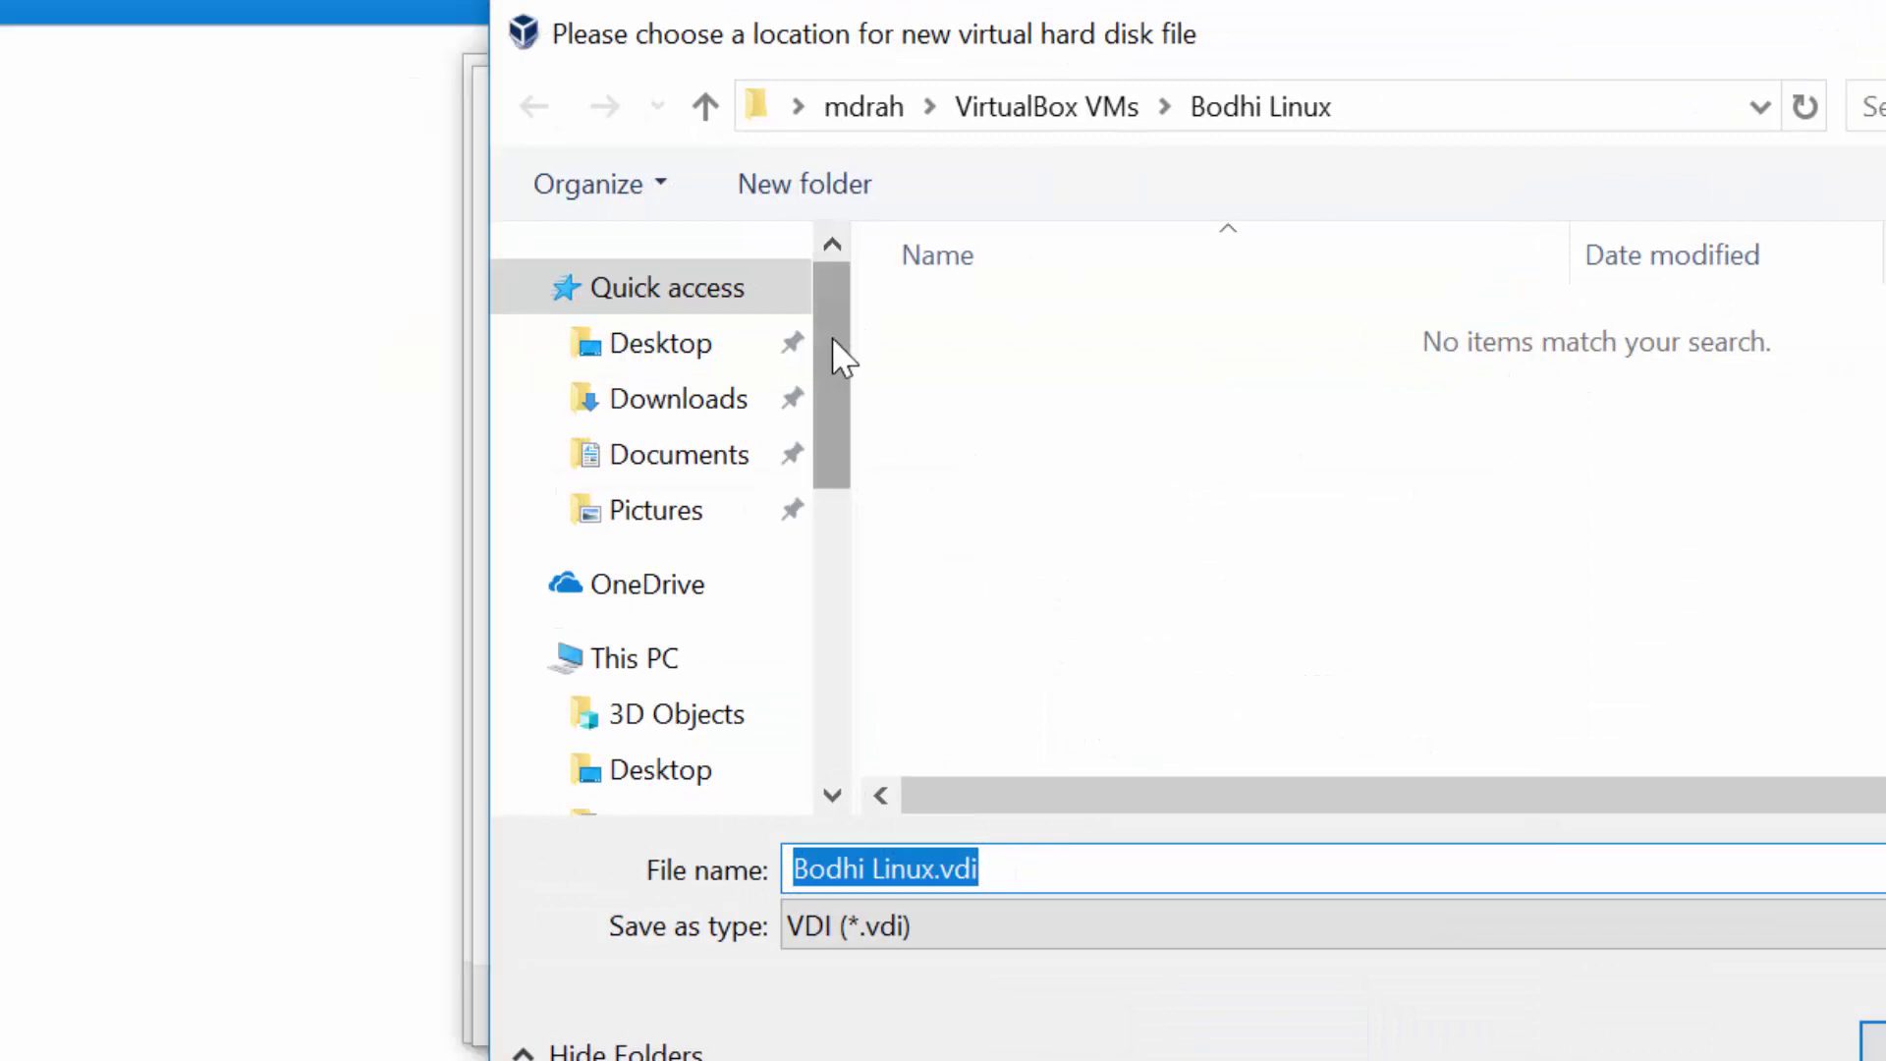
pyautogui.moveTo(831, 344); pyautogui.dragTo(831, 584)
pyautogui.click(678, 806)
pyautogui.rightClick(1080, 511)
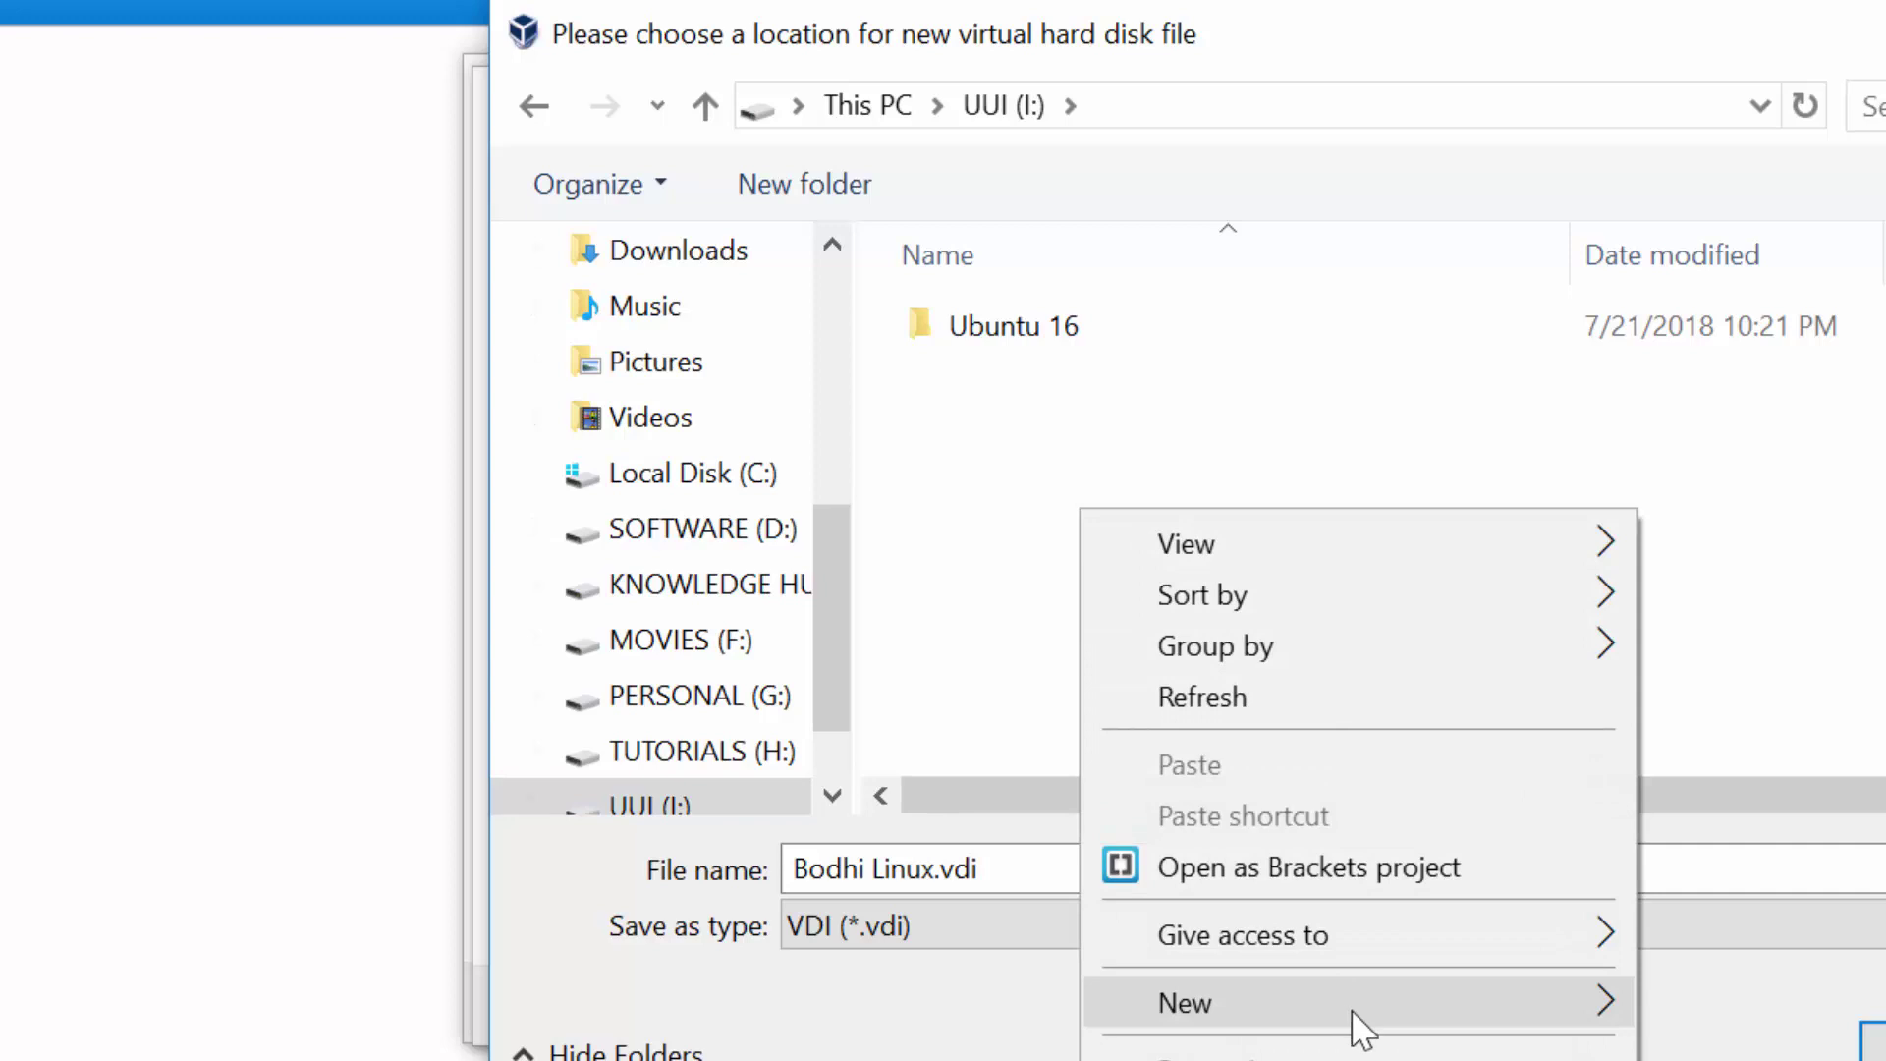
pyautogui.moveTo(1459, 997)
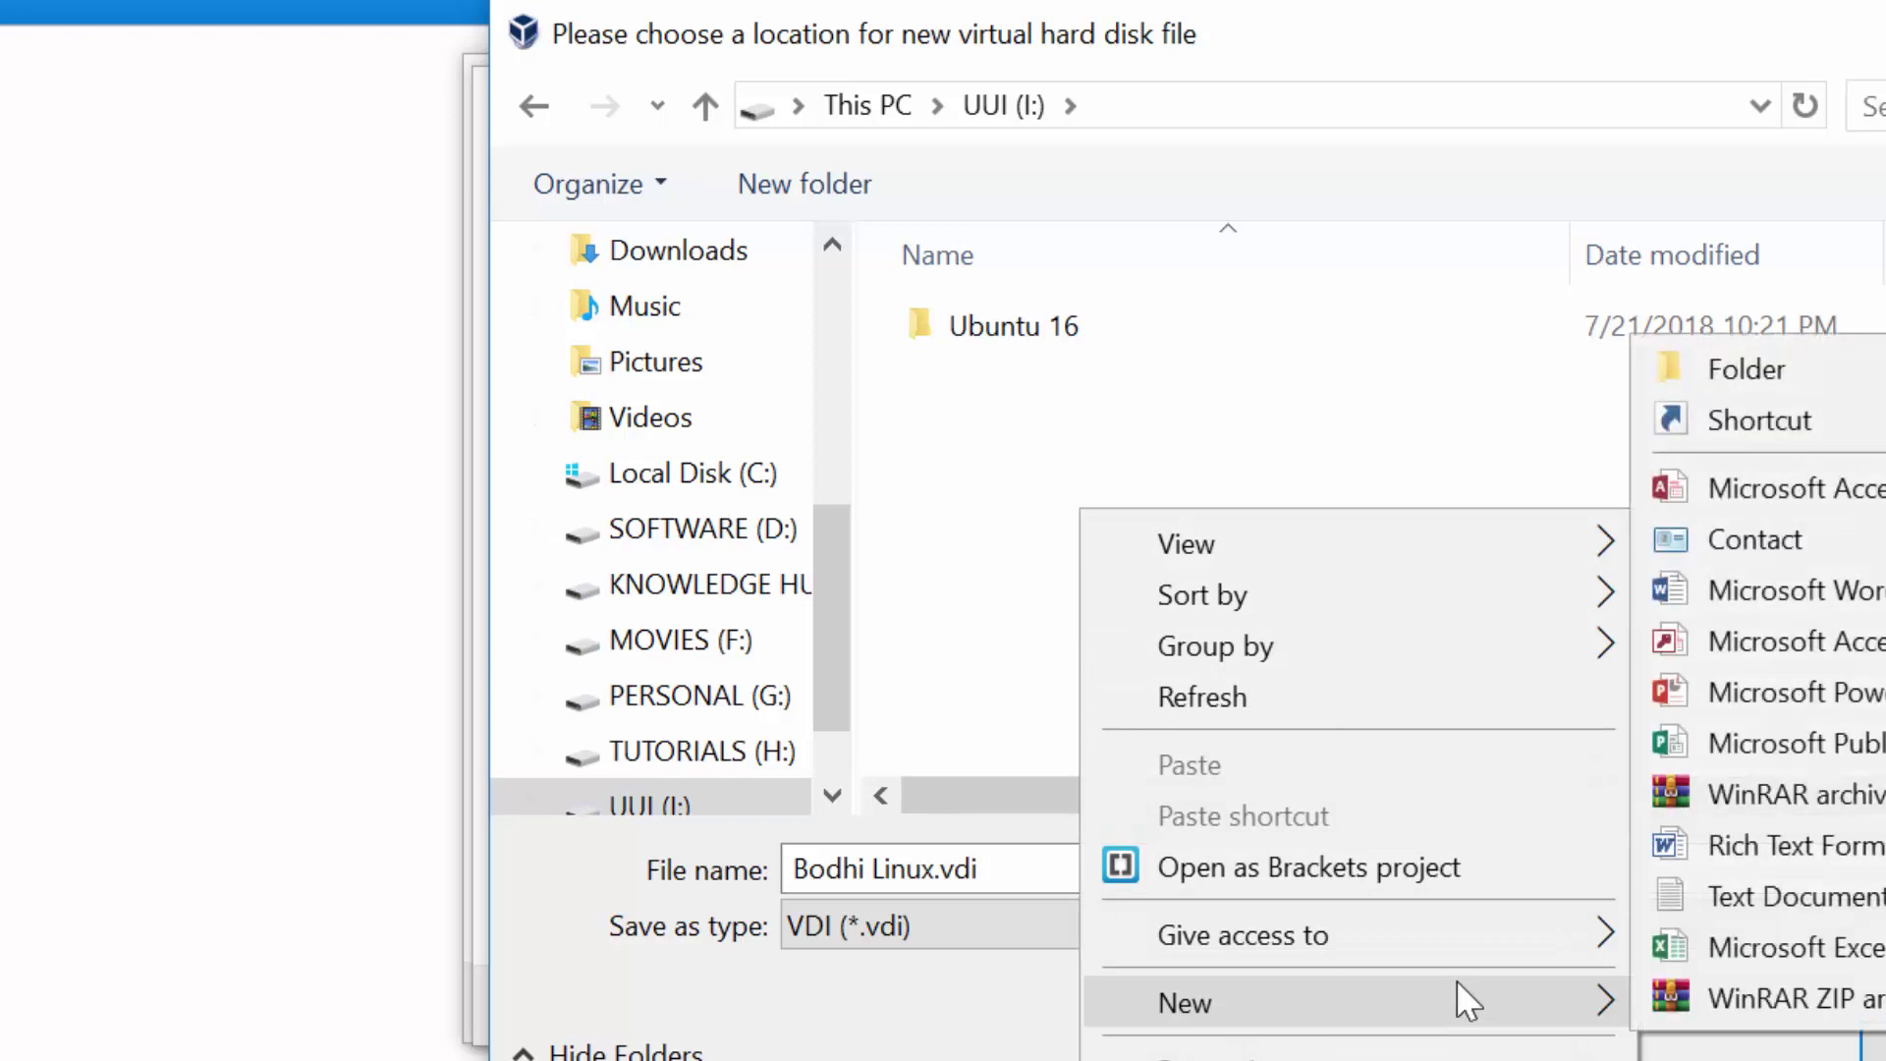
pyautogui.click(1769, 375)
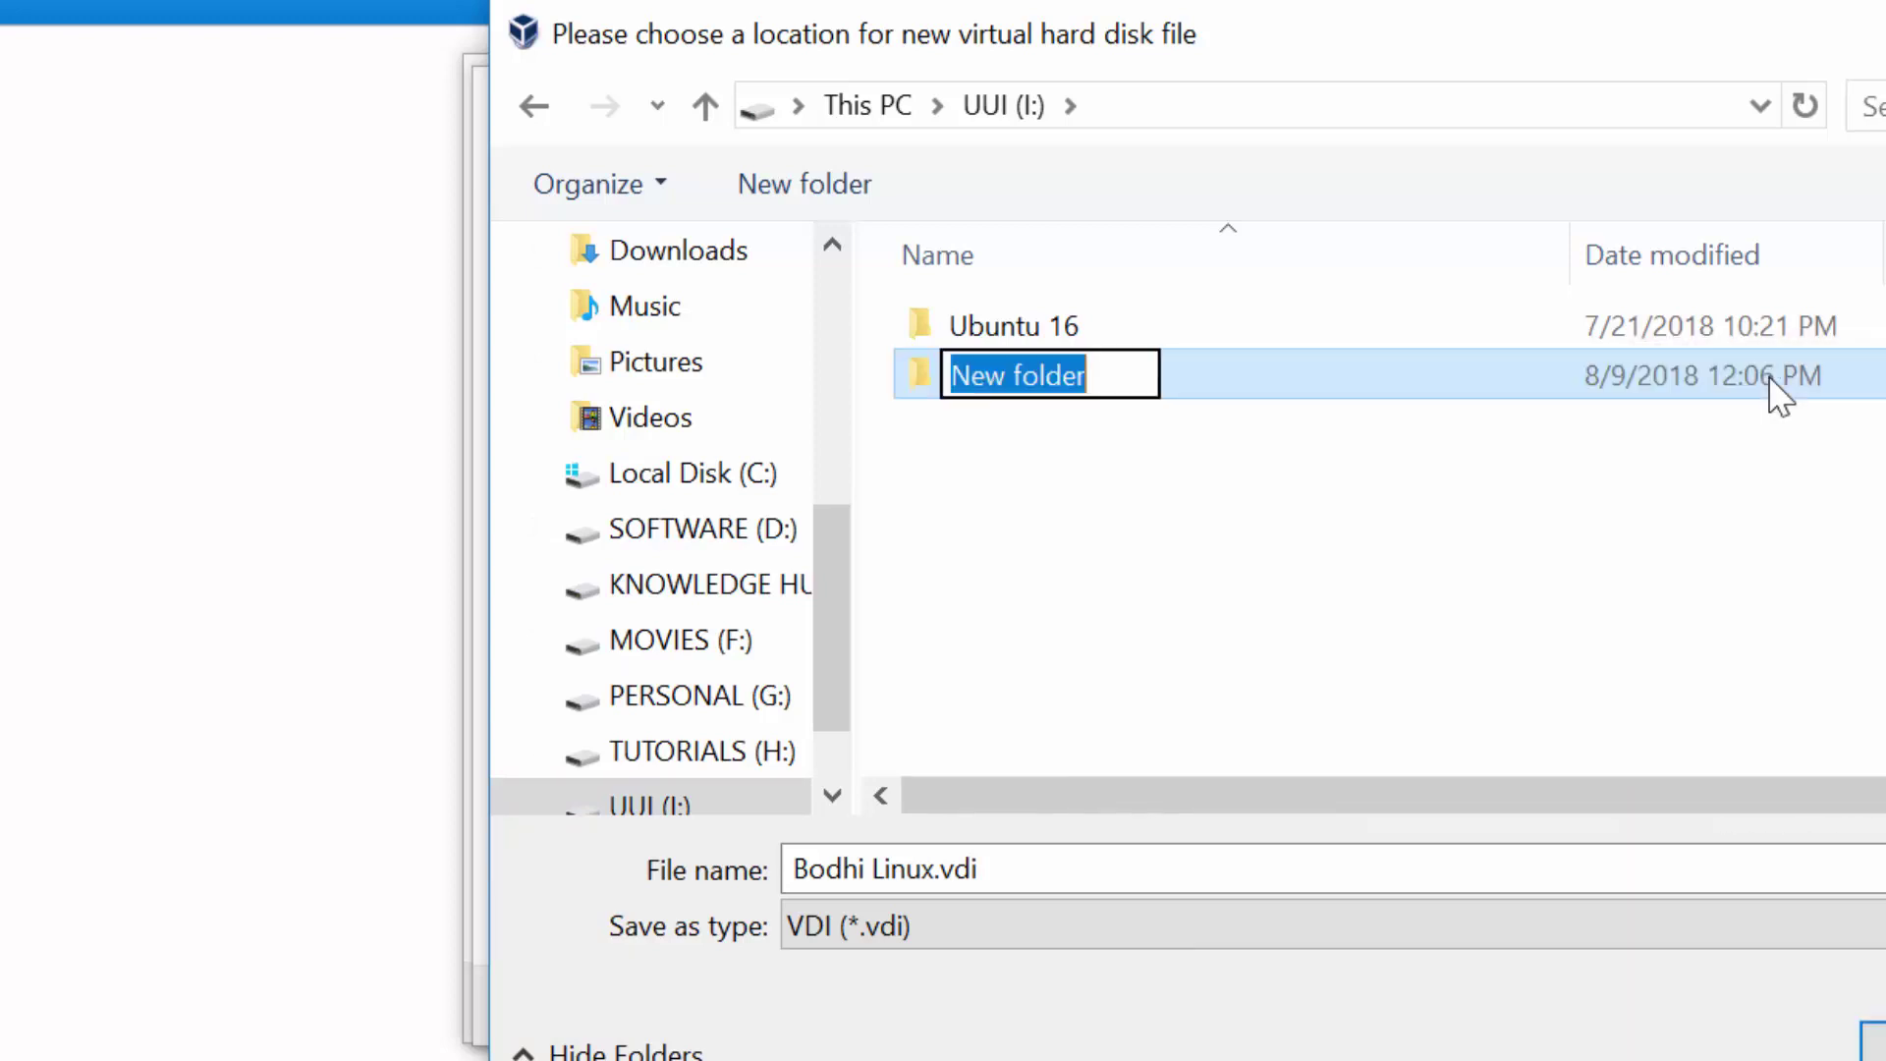
pyautogui.write('Bodh')
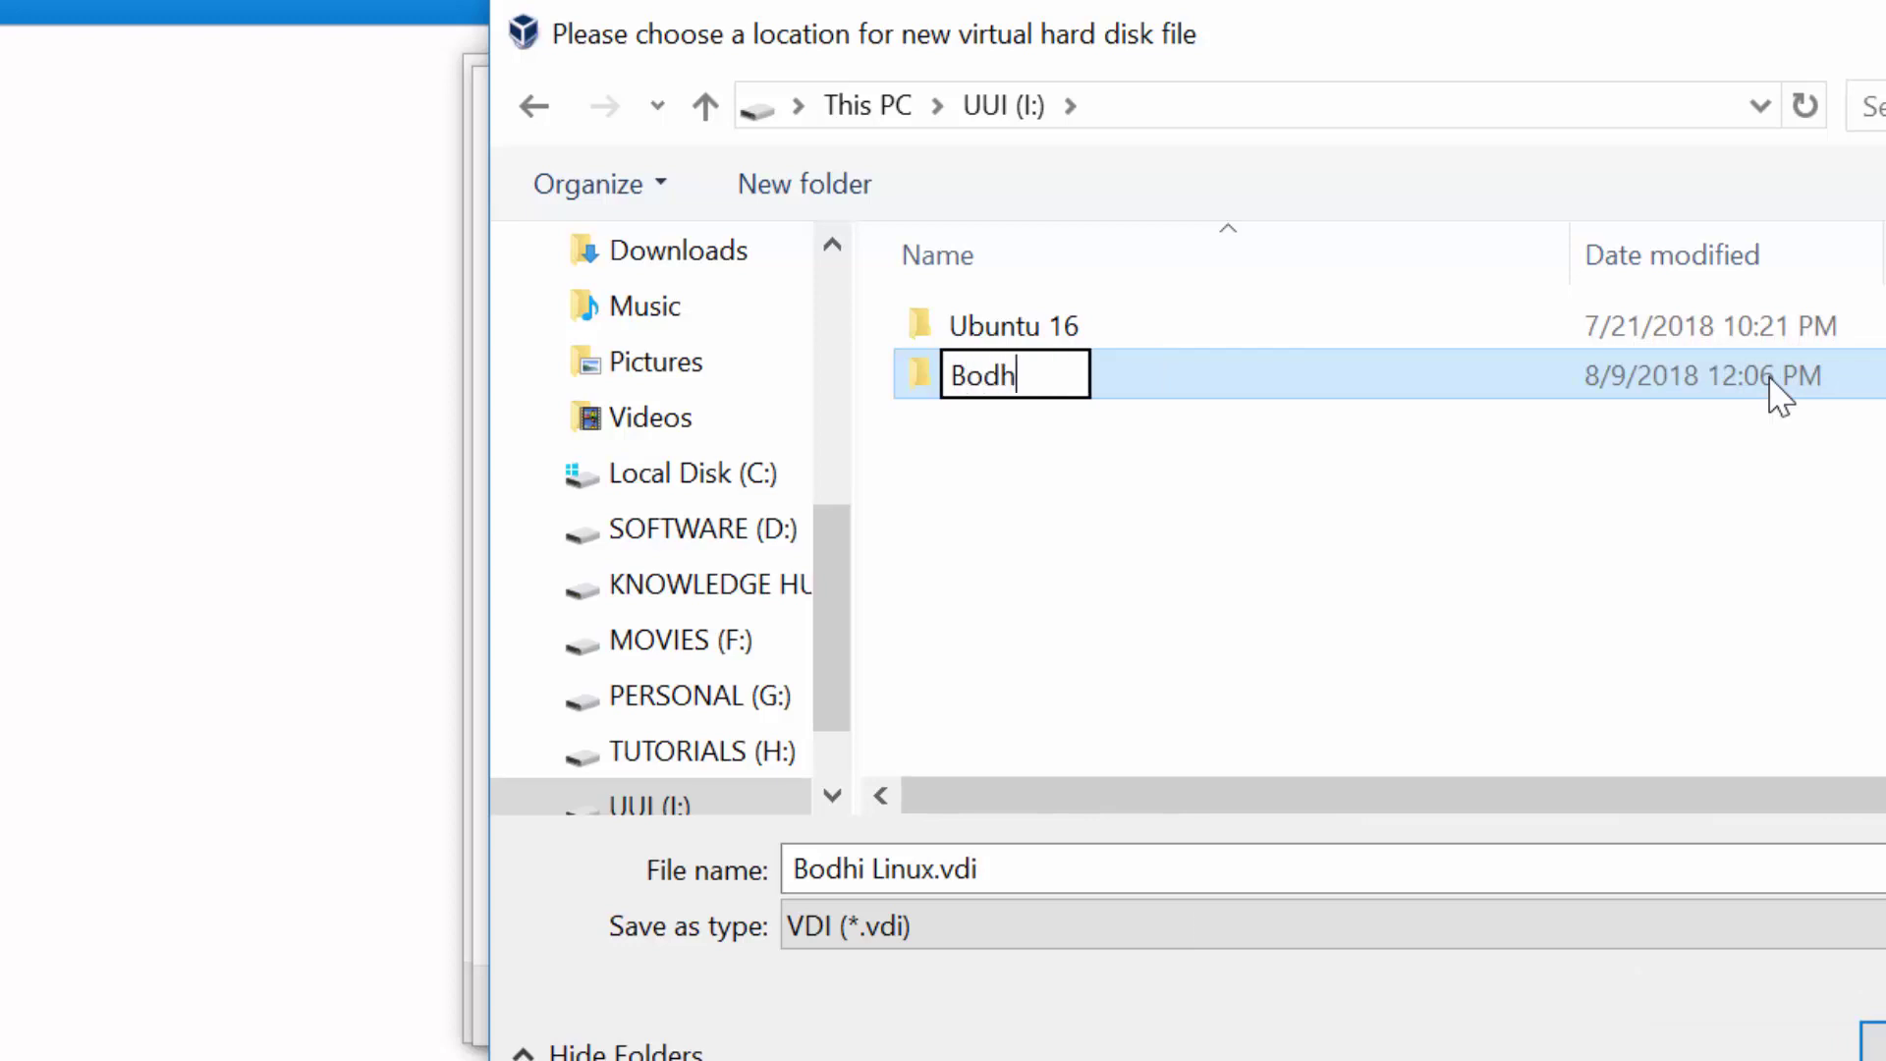
pyautogui.write('i Linux')
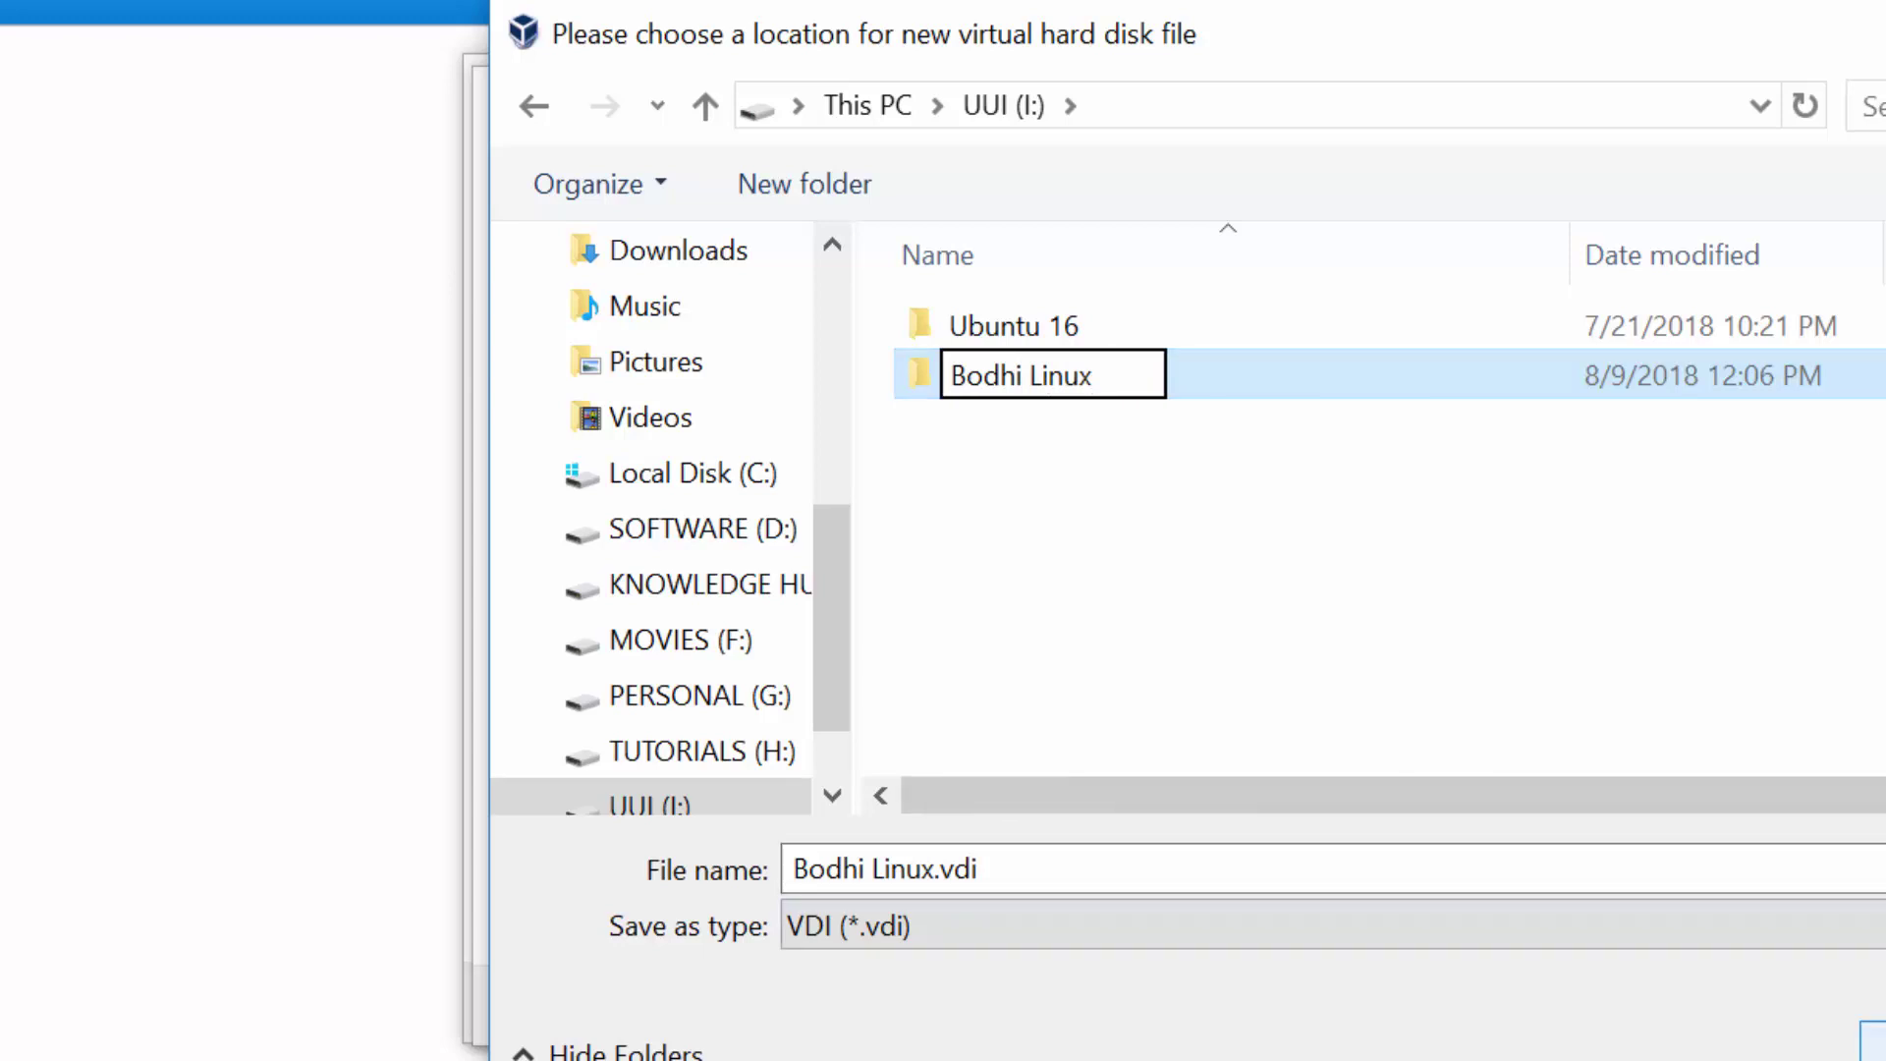
pyautogui.press('Return')
pyautogui.press('Return')
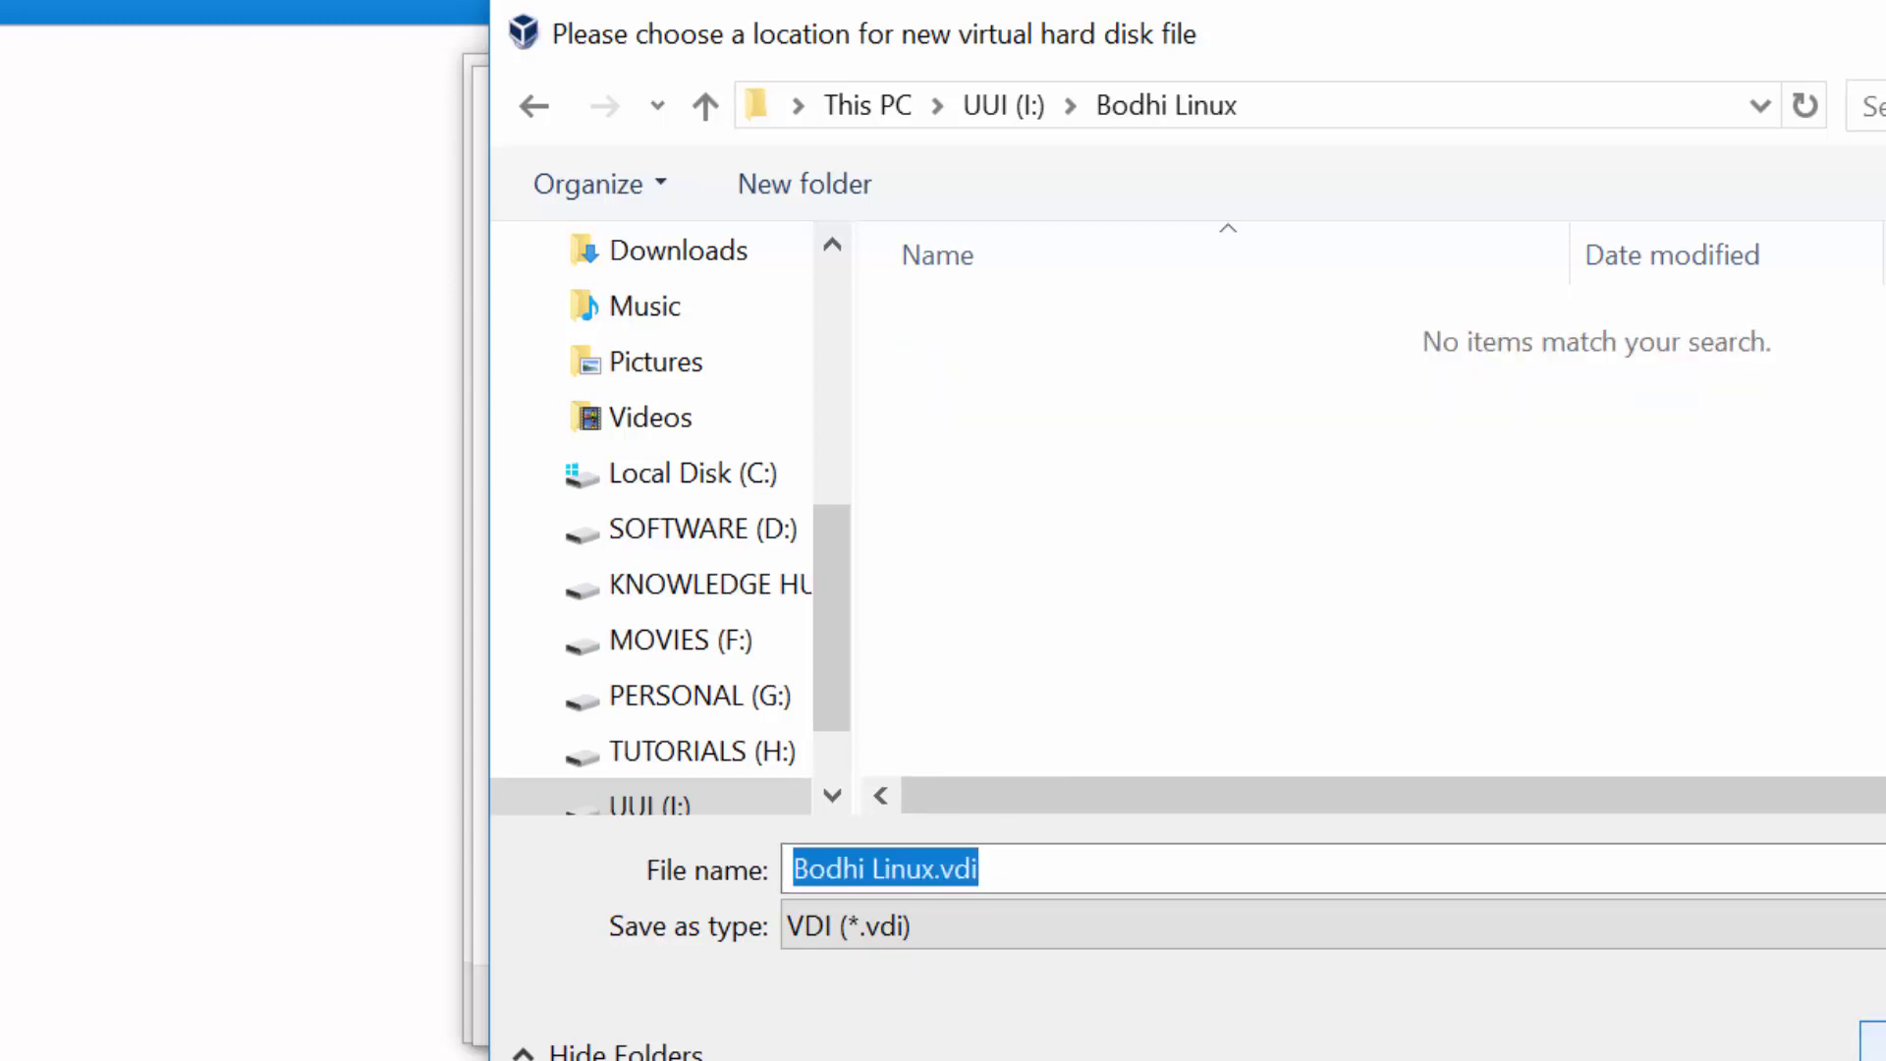
pyautogui.press('Return')
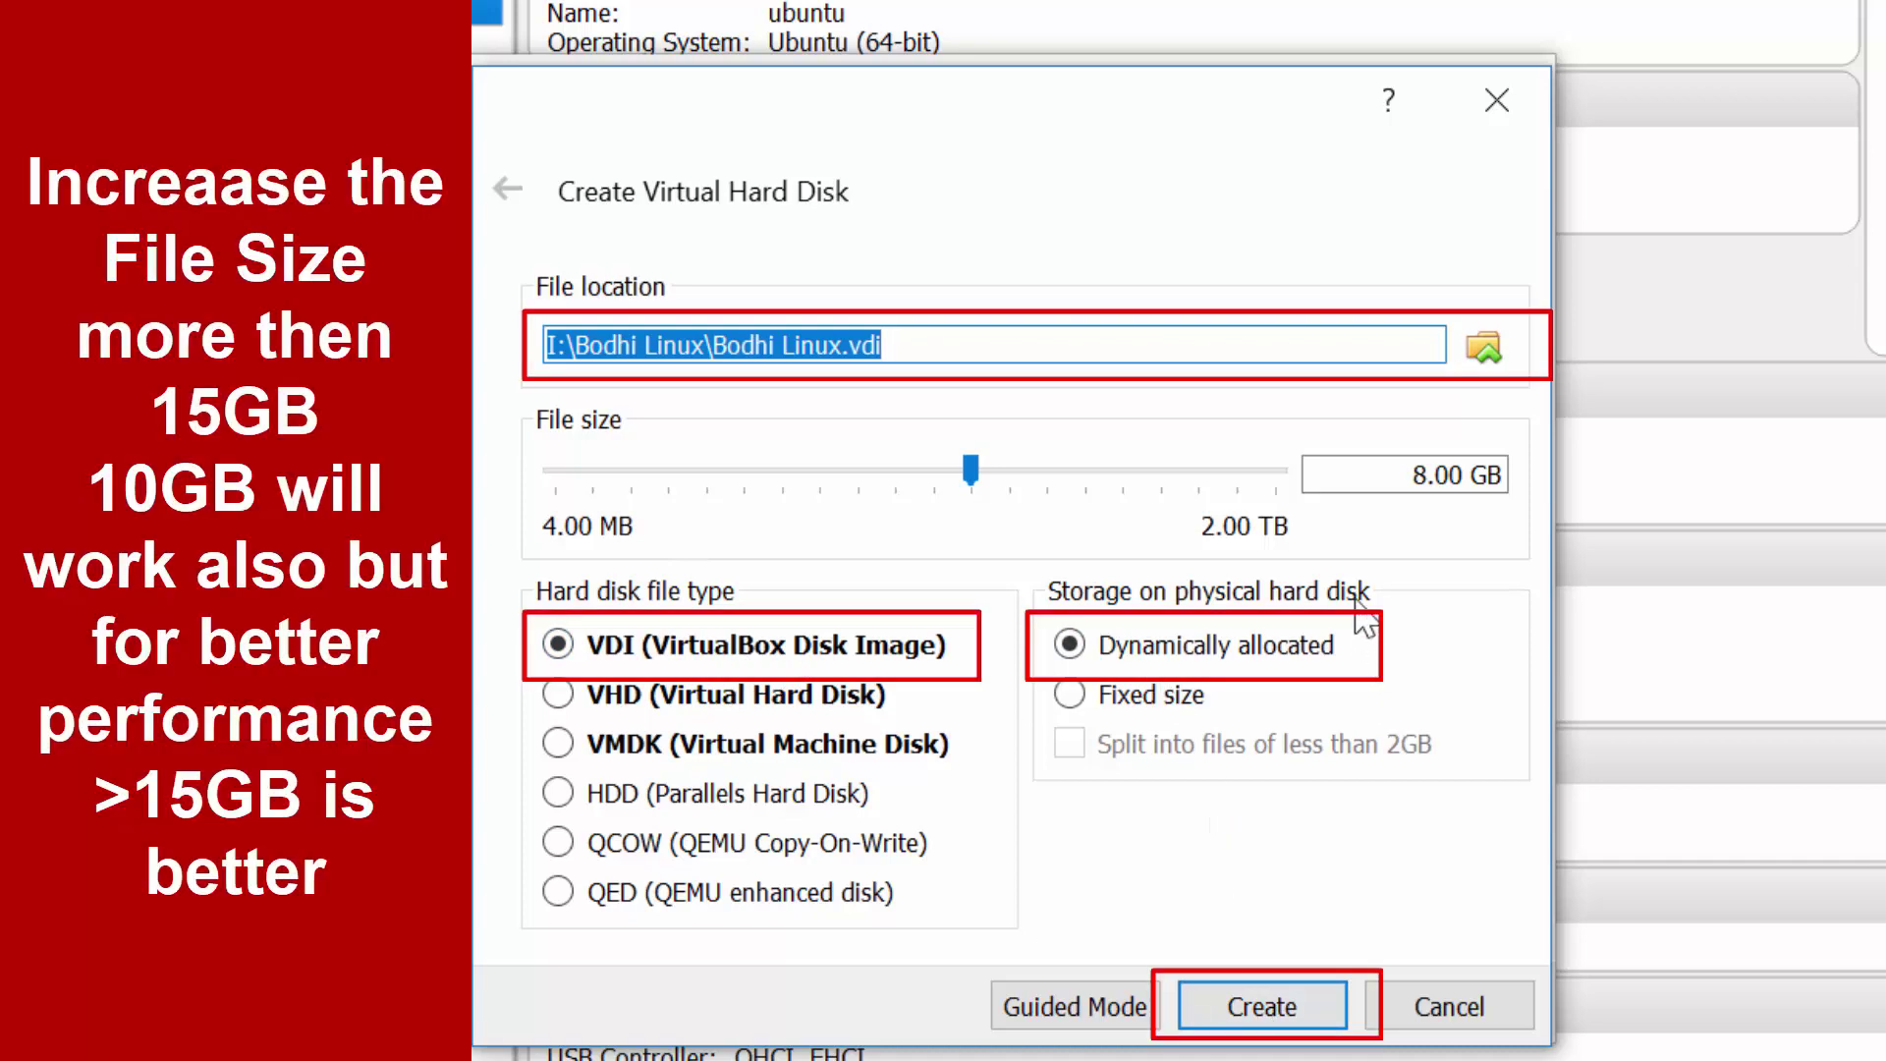
# - Create the disk as a 15 GB dynamically allocated VDI
pyautogui.tripleClick(1427, 491)
pyautogui.write('15')
pyautogui.click(1268, 1016)
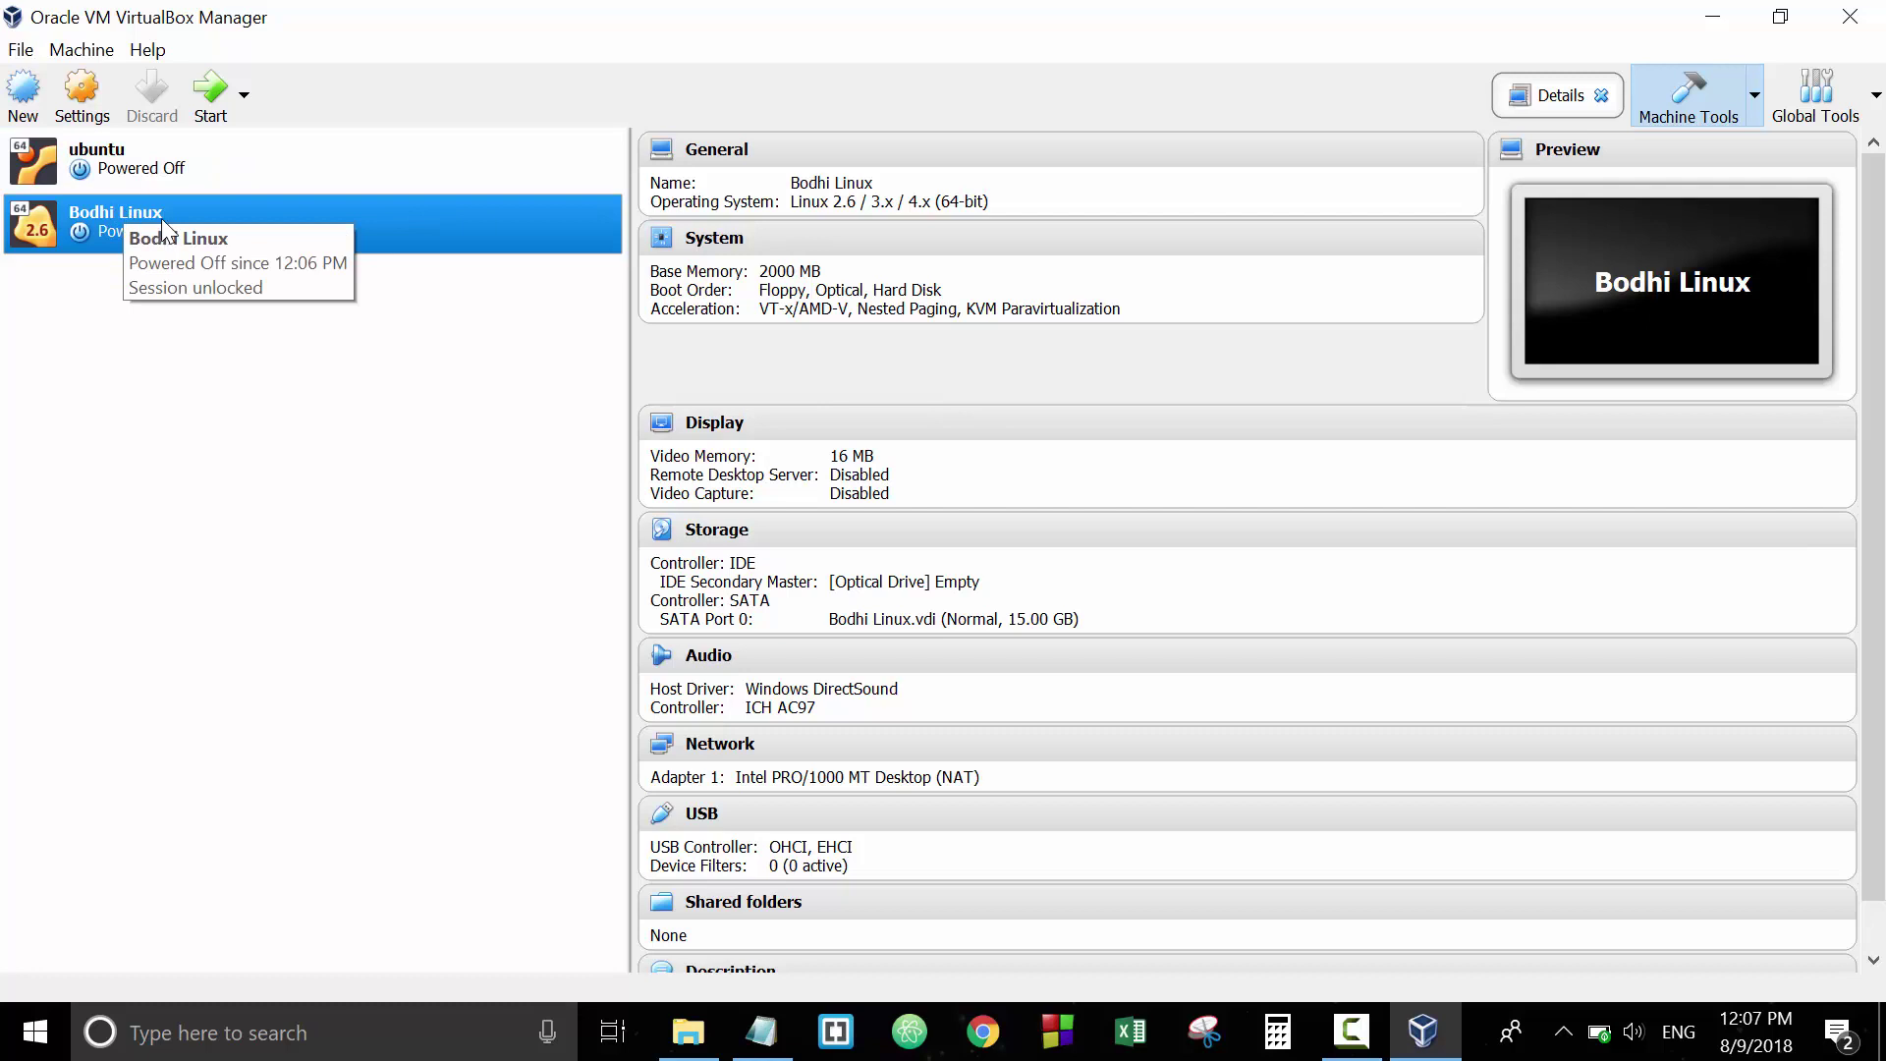
# - Start the Bodhi Linux VM with bodhi-4.5.0-64.iso from D:\OS as the start-up disk
pyautogui.click(209, 92)
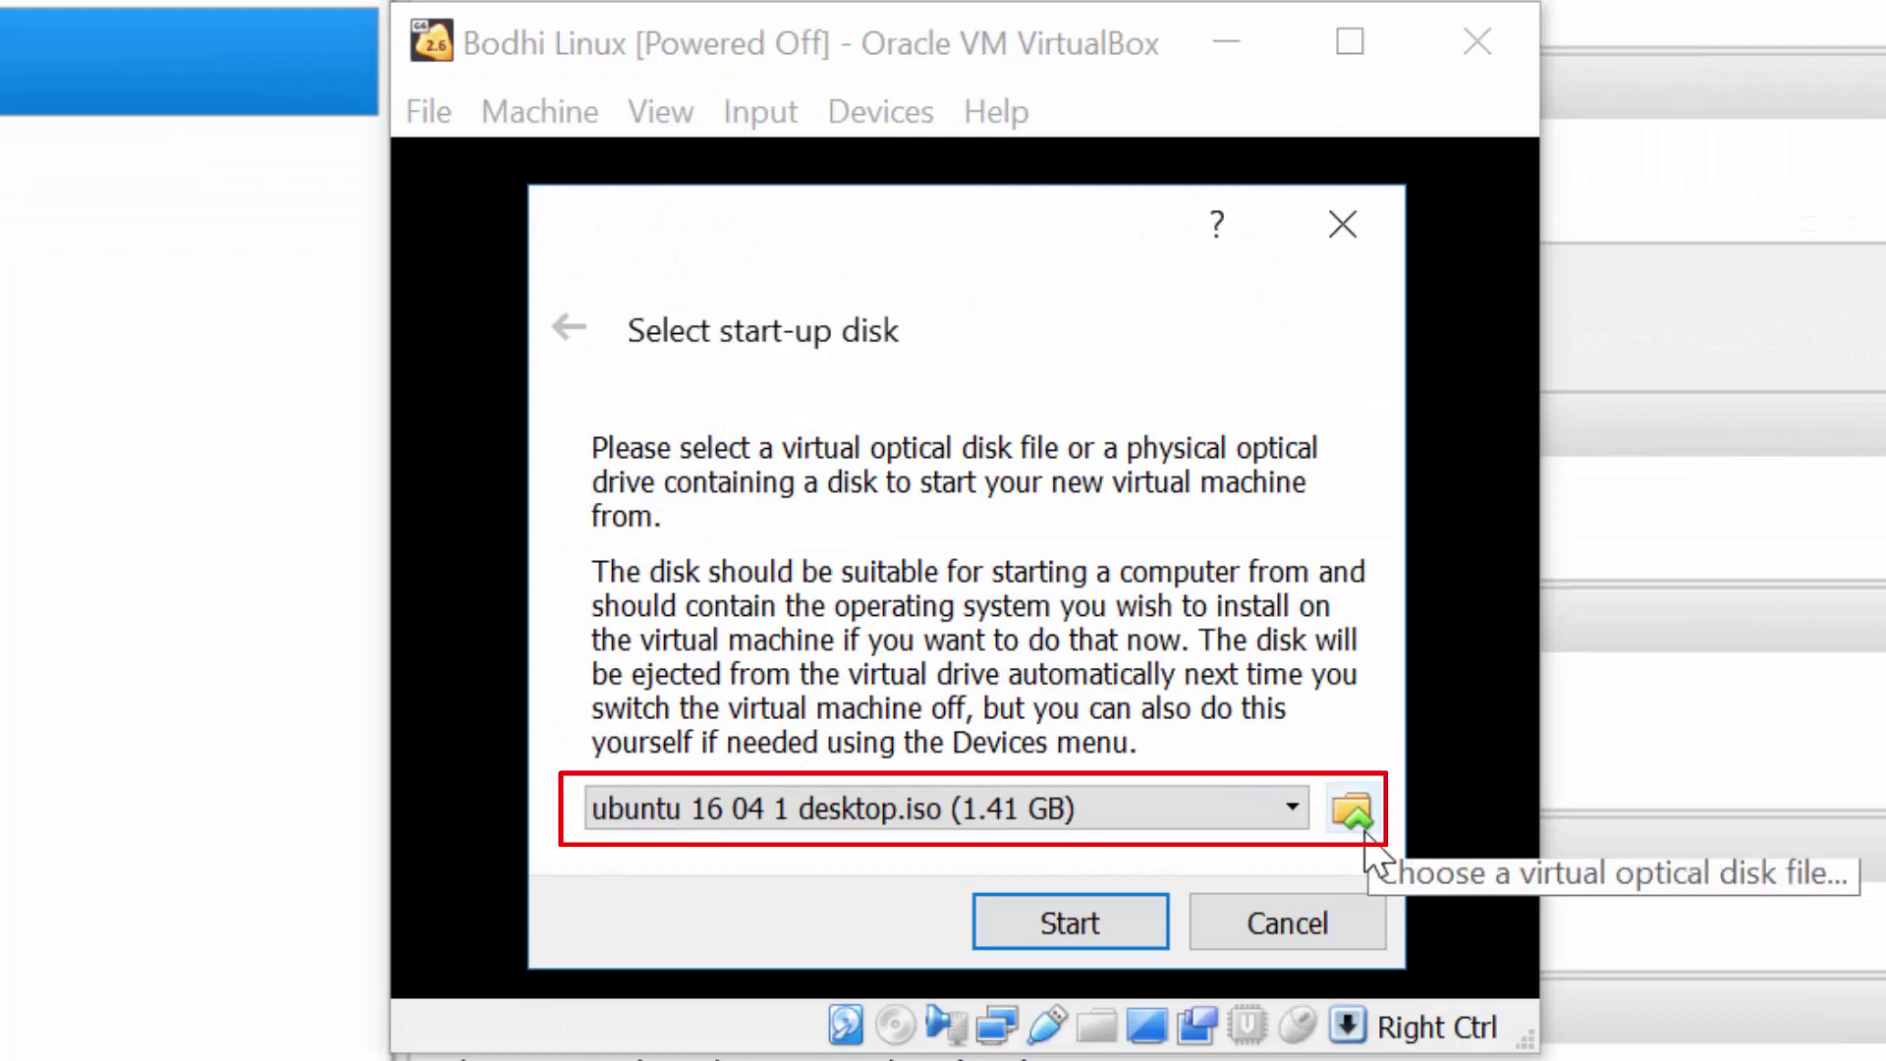
pyautogui.click(1358, 823)
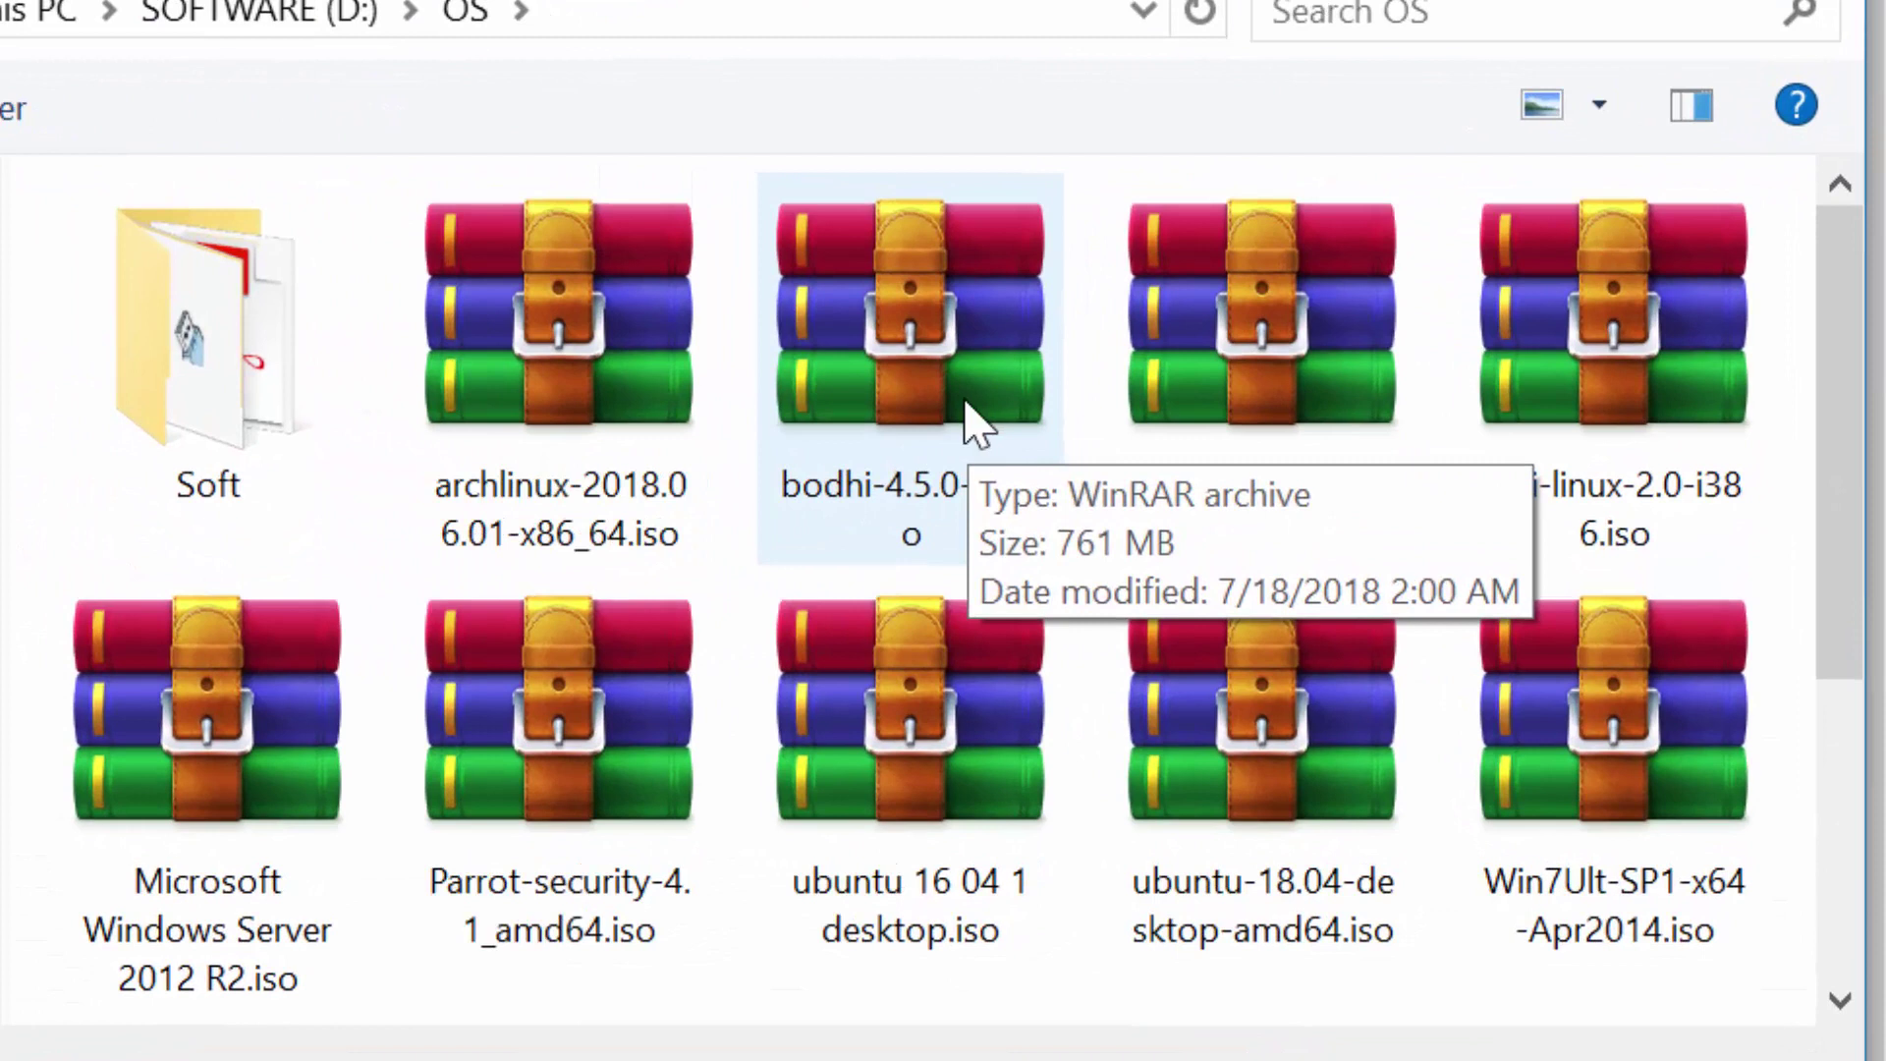
pyautogui.click(1422, 448)
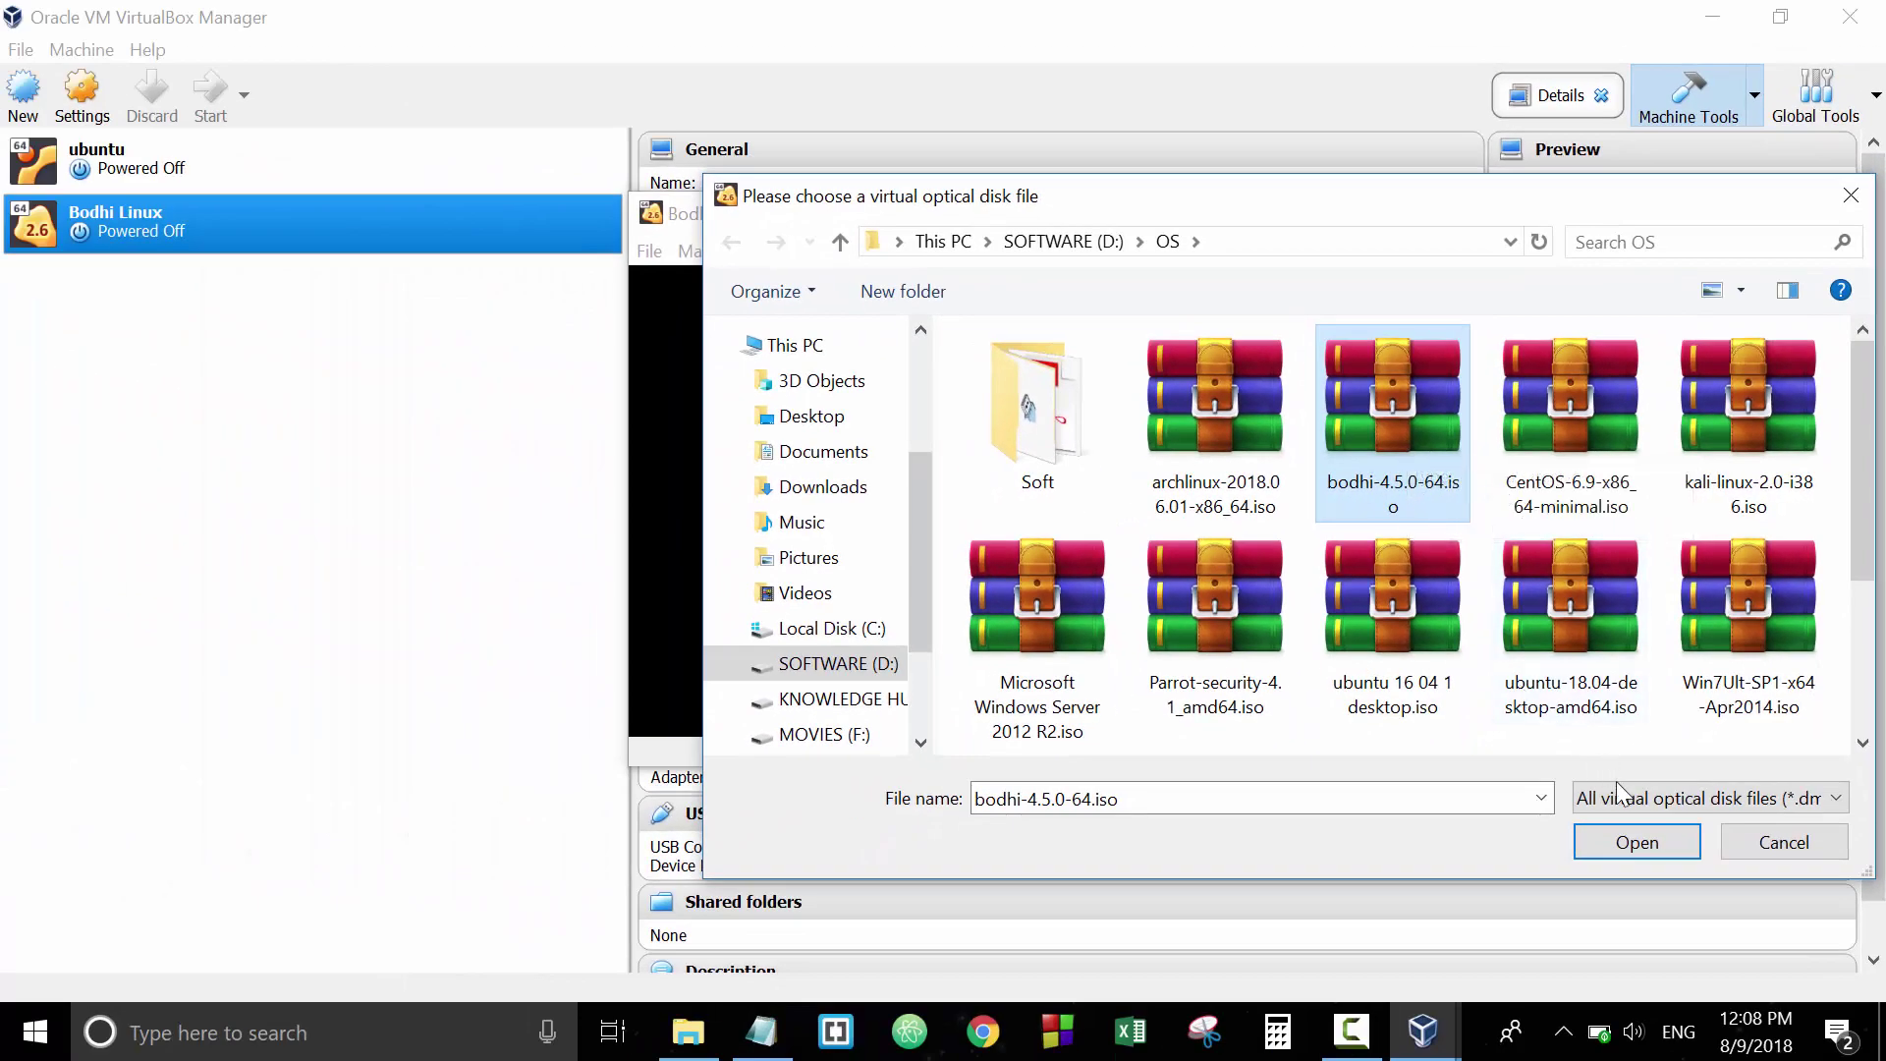
pyautogui.click(1614, 847)
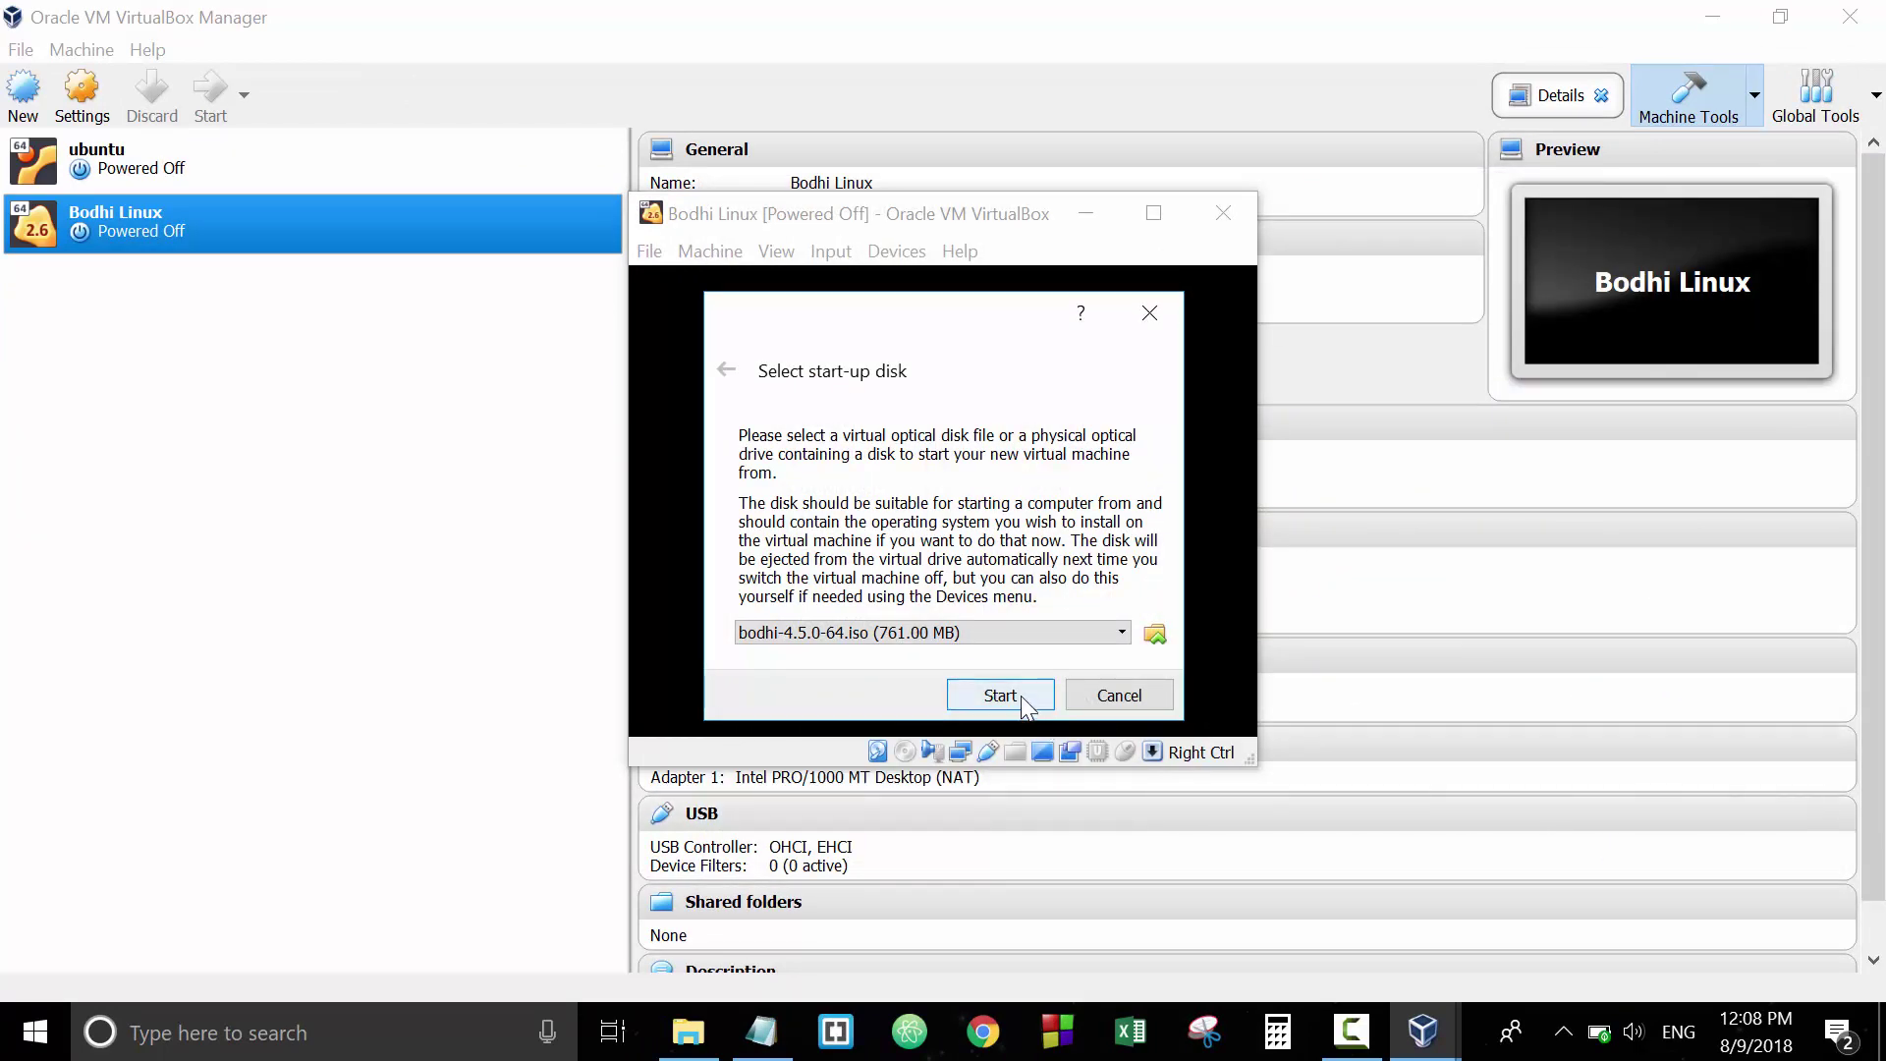
pyautogui.click(1021, 687)
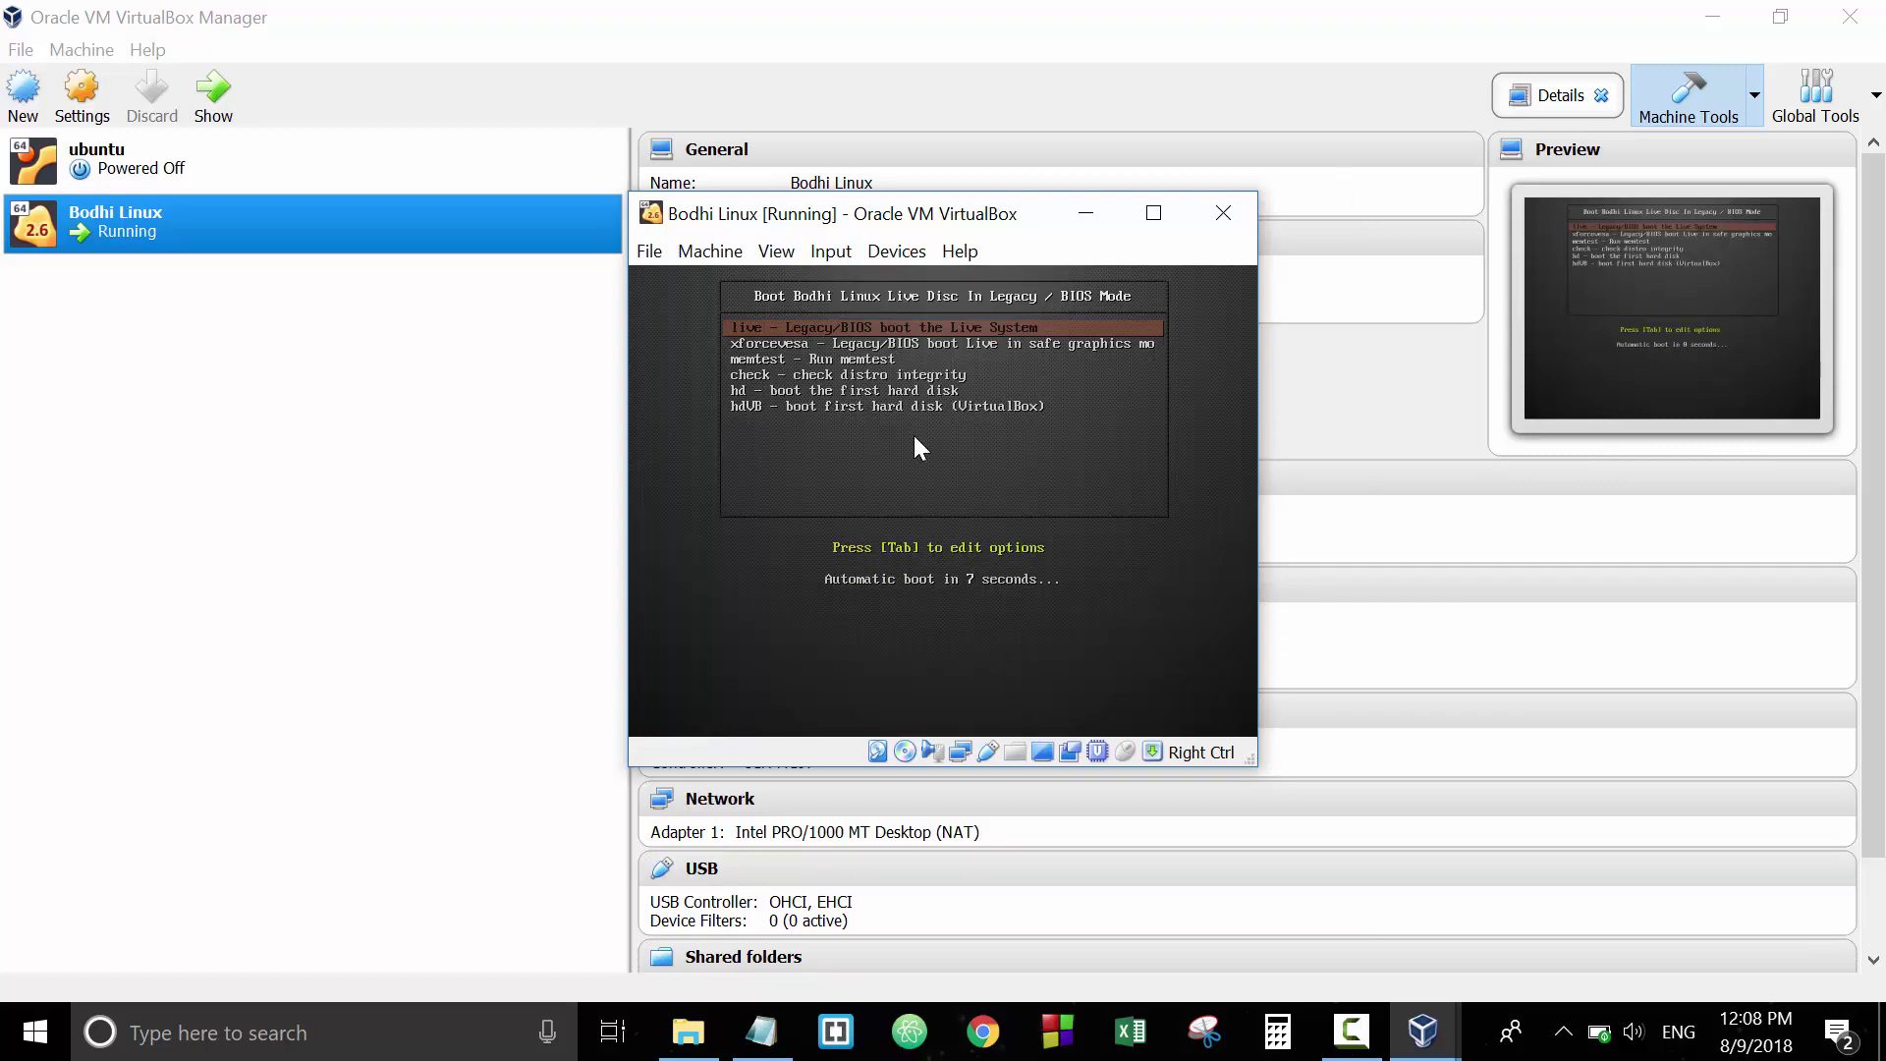
# - Boot the Live System entry from the boot menu and switch the VM to full-screen mode
pyautogui.press('Down')
pyautogui.press('Up')
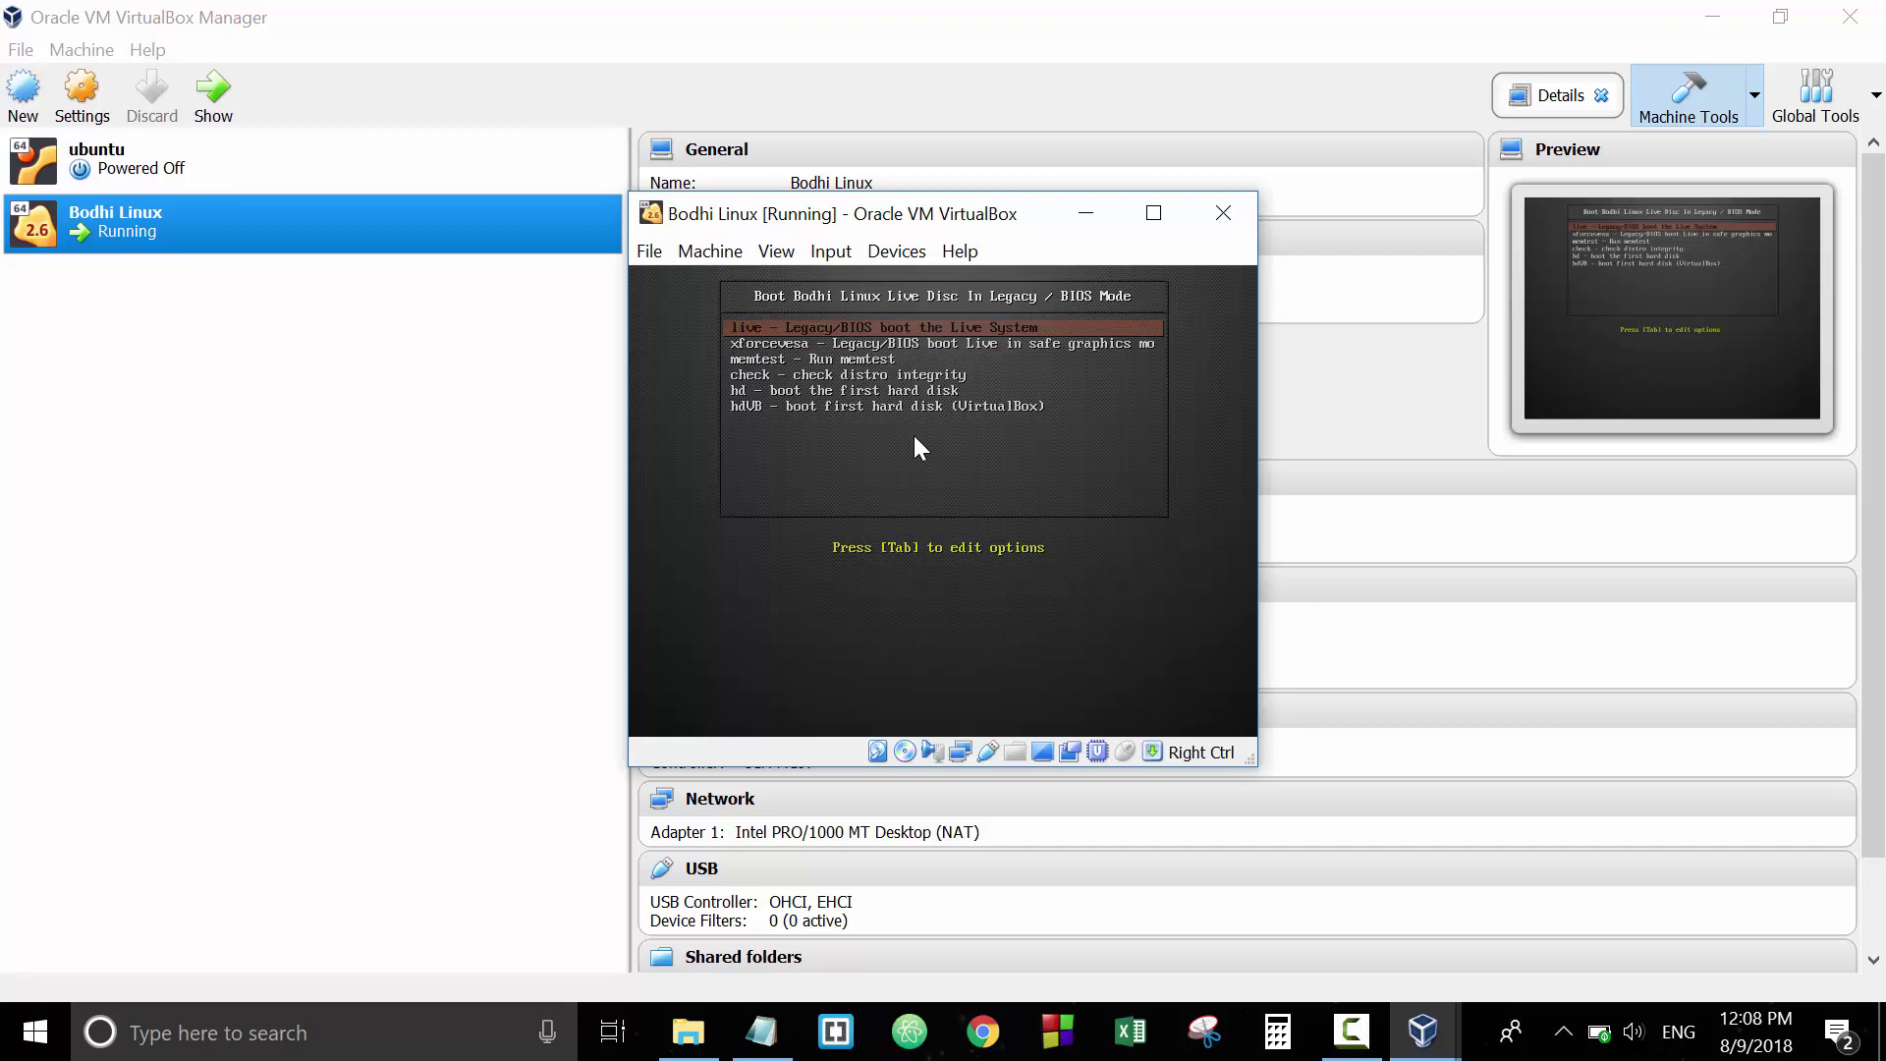
pyautogui.press('Down')
pyautogui.press('Down')
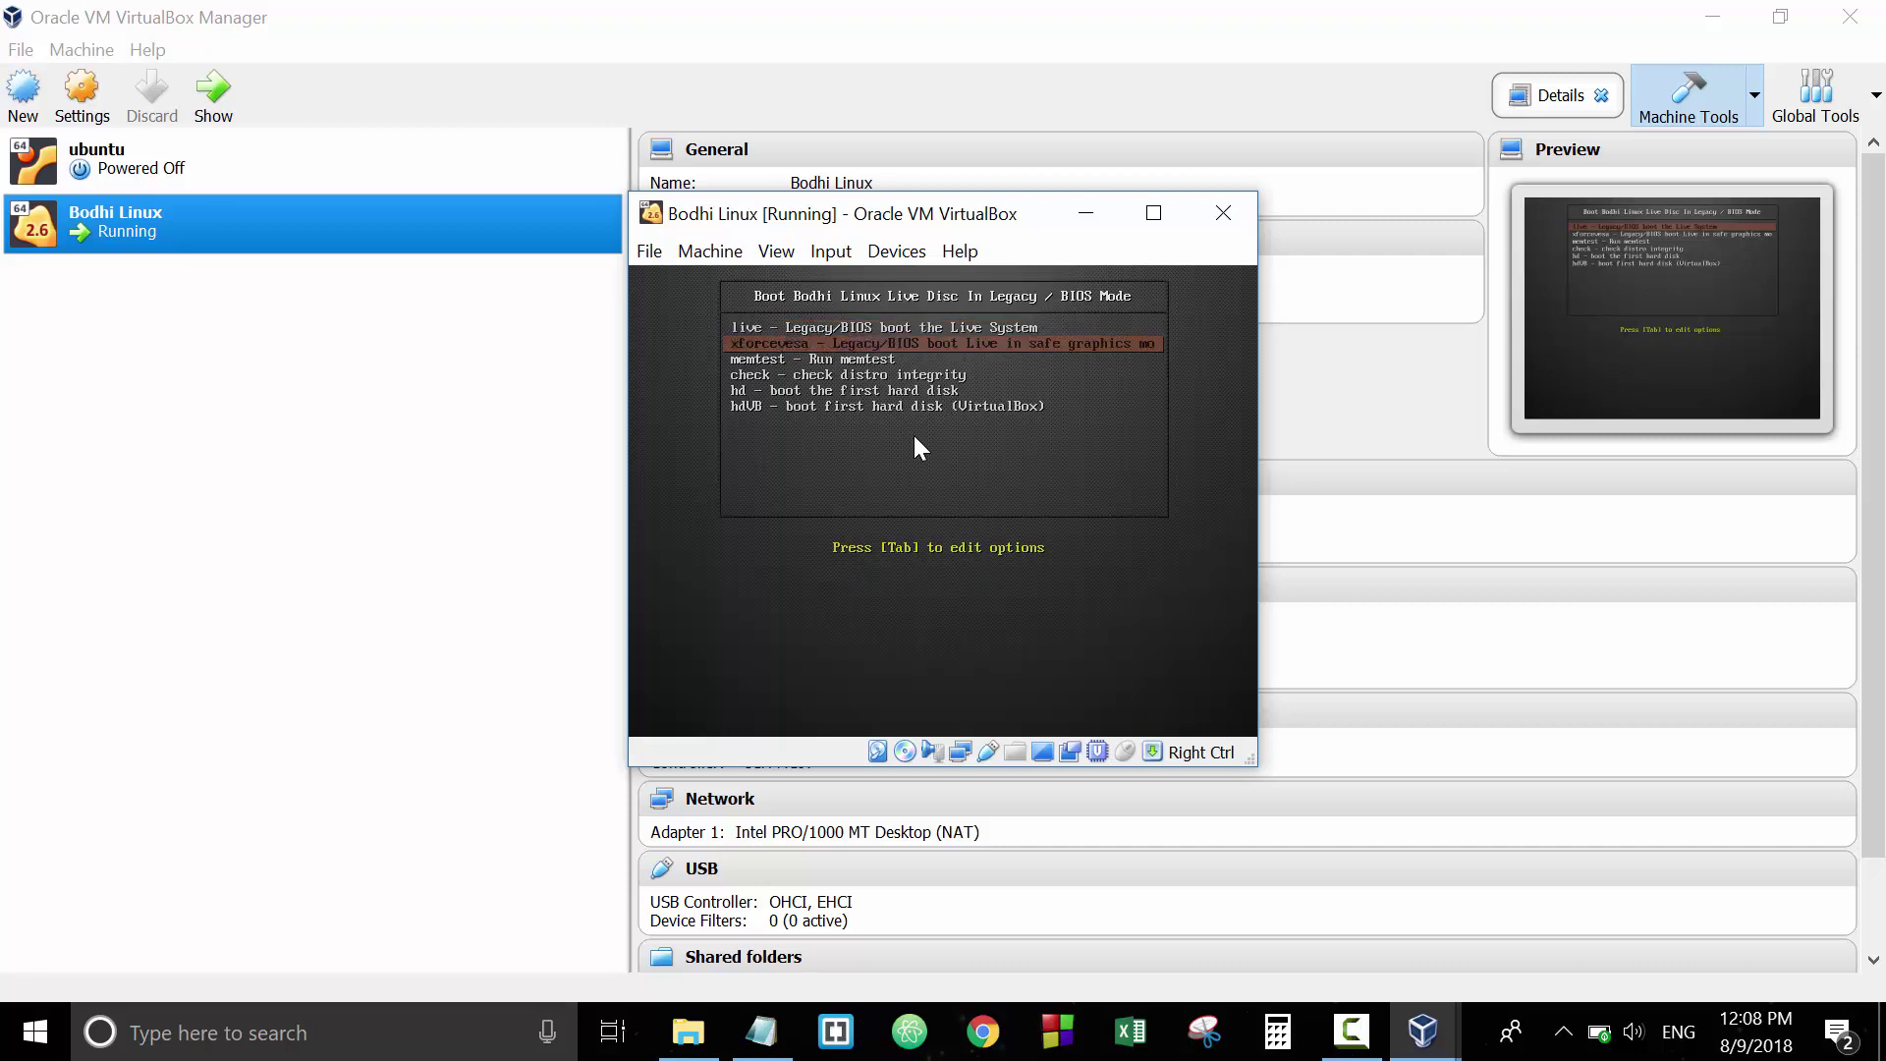
pyautogui.press('Down')
pyautogui.press('Down')
pyautogui.press('Down')
pyautogui.press('Up')
pyautogui.press('Up')
pyautogui.press('Up')
pyautogui.press('Up')
pyautogui.press('Up')
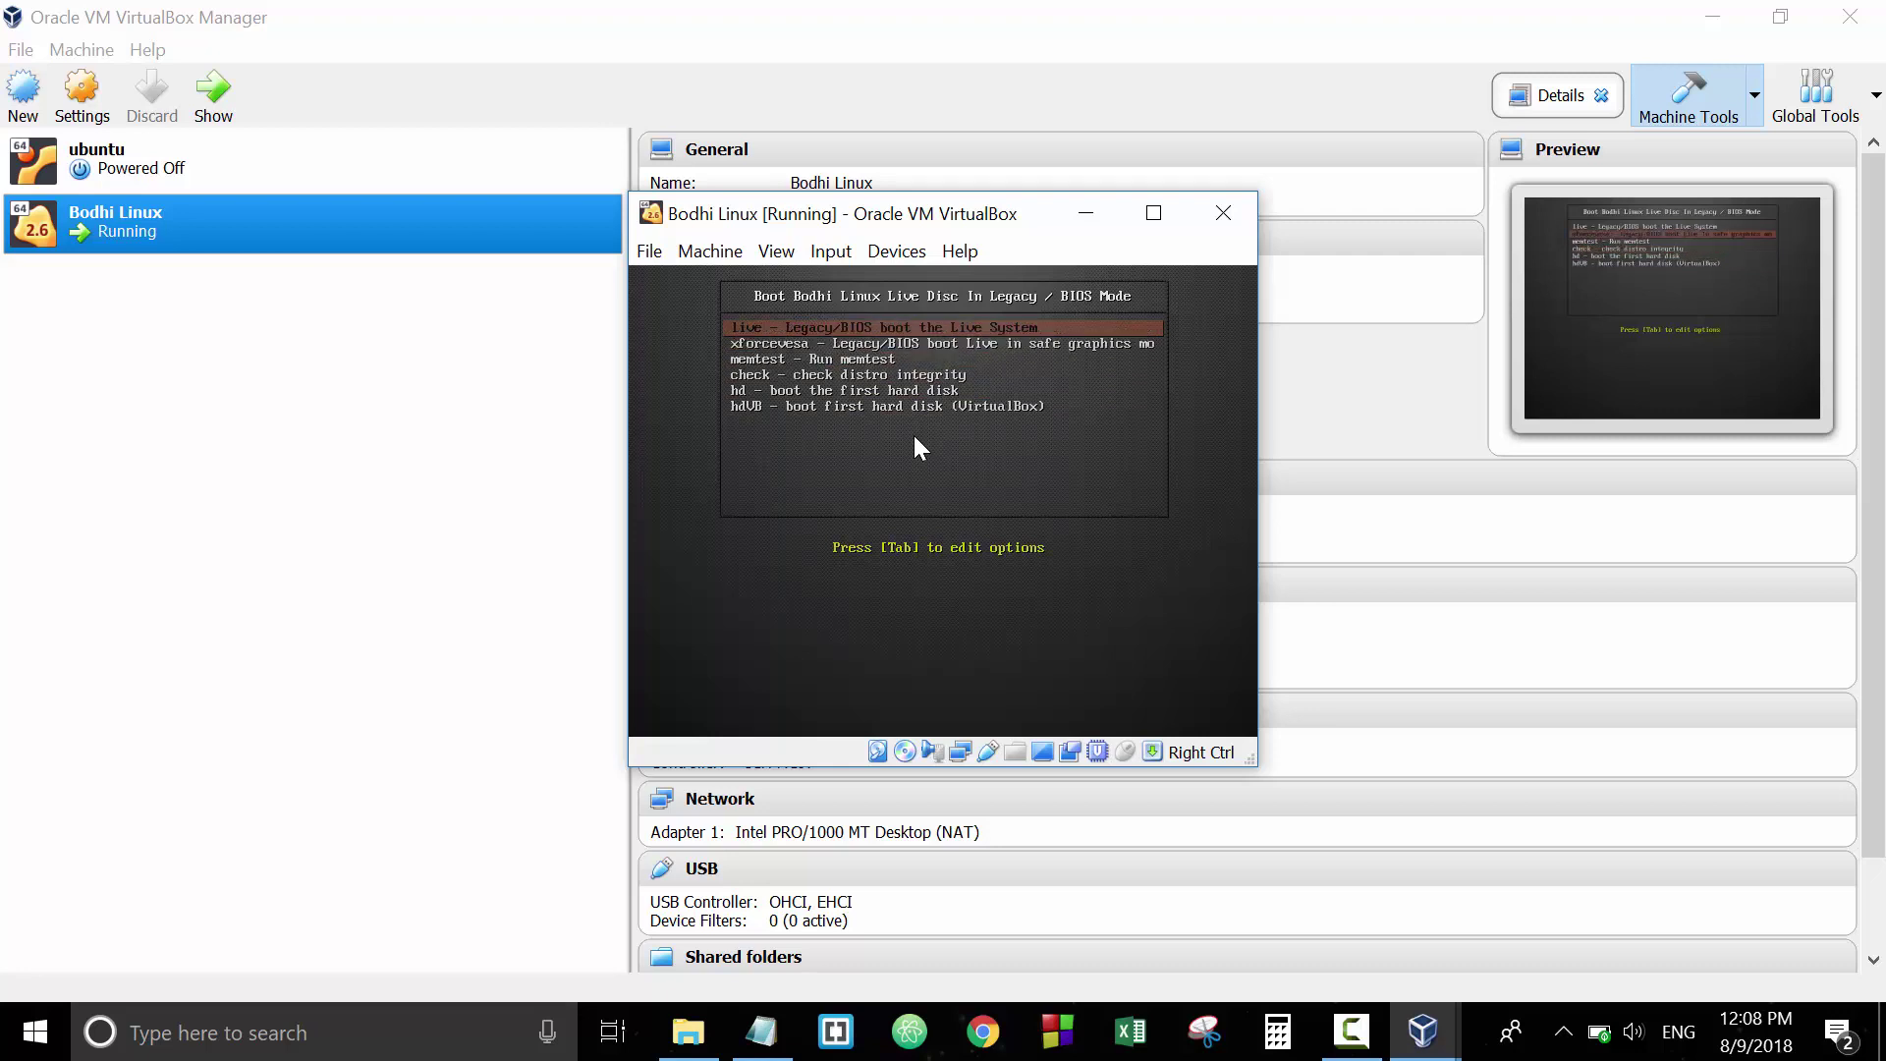
pyautogui.press('Return')
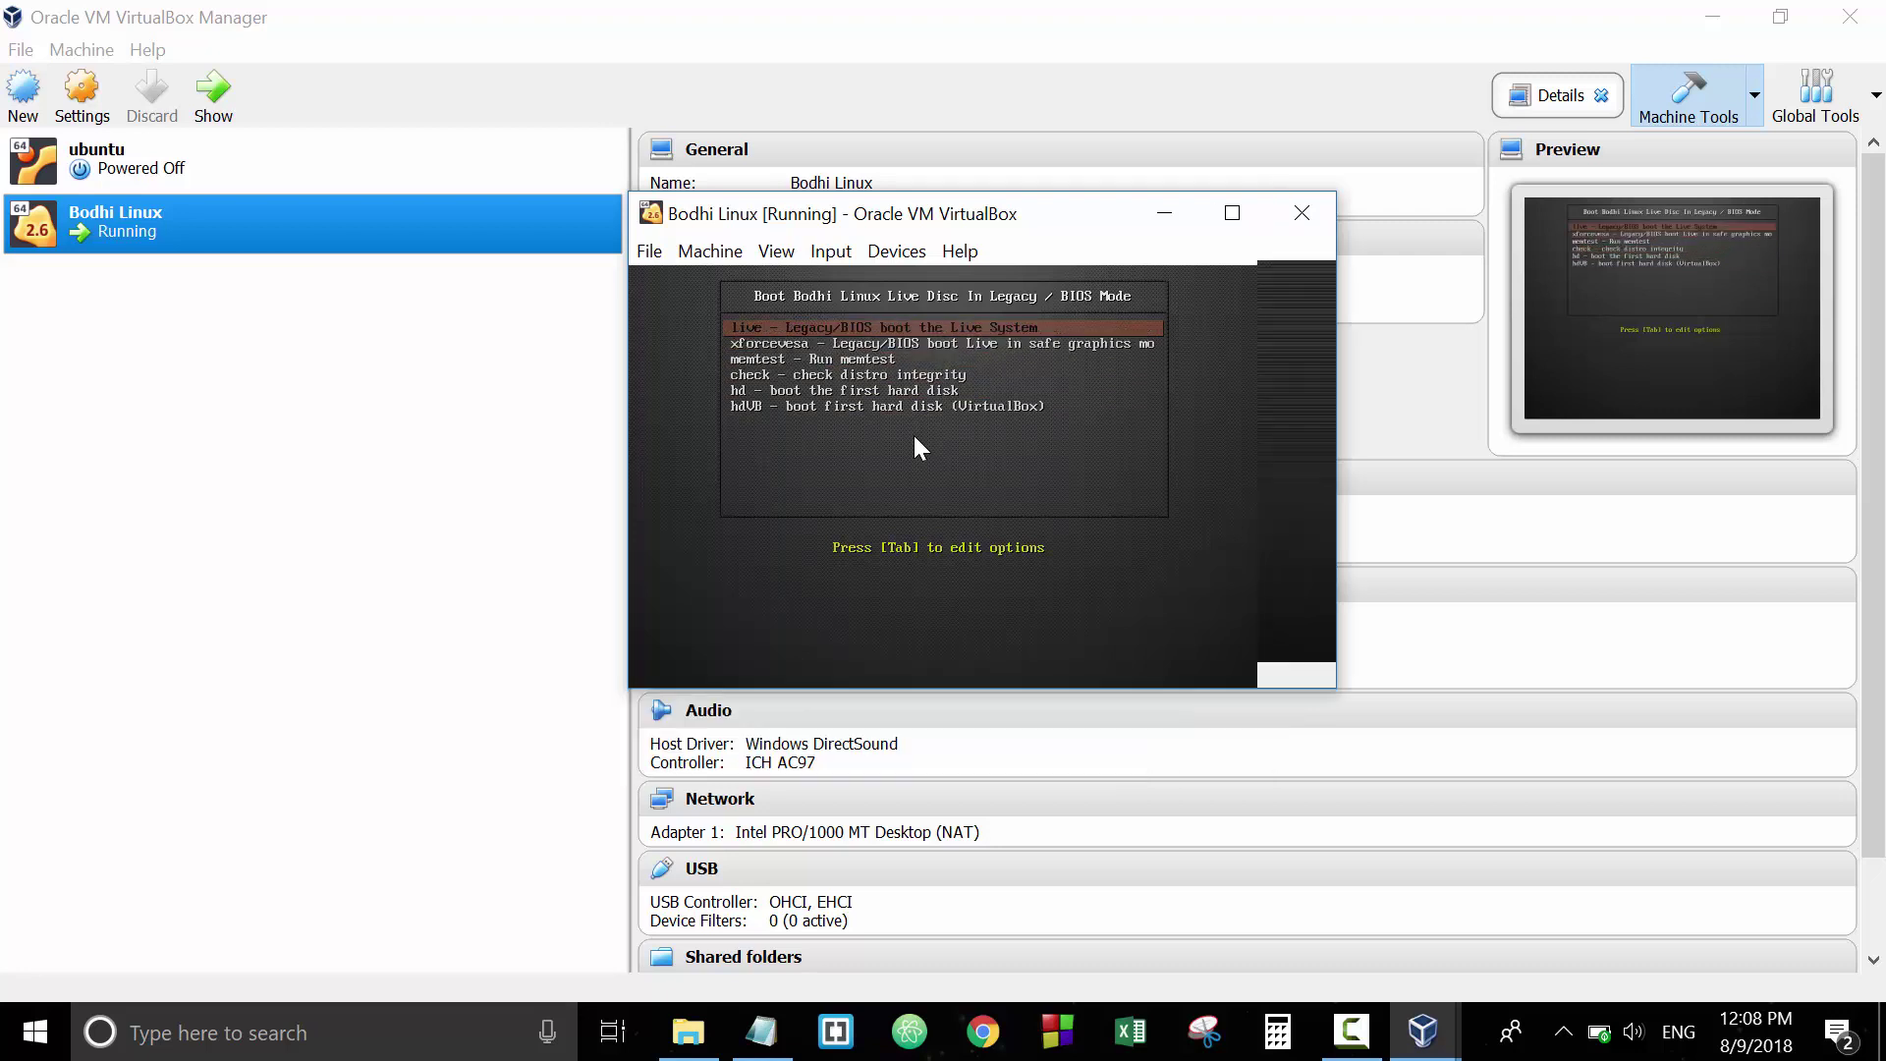
pyautogui.click(784, 256)
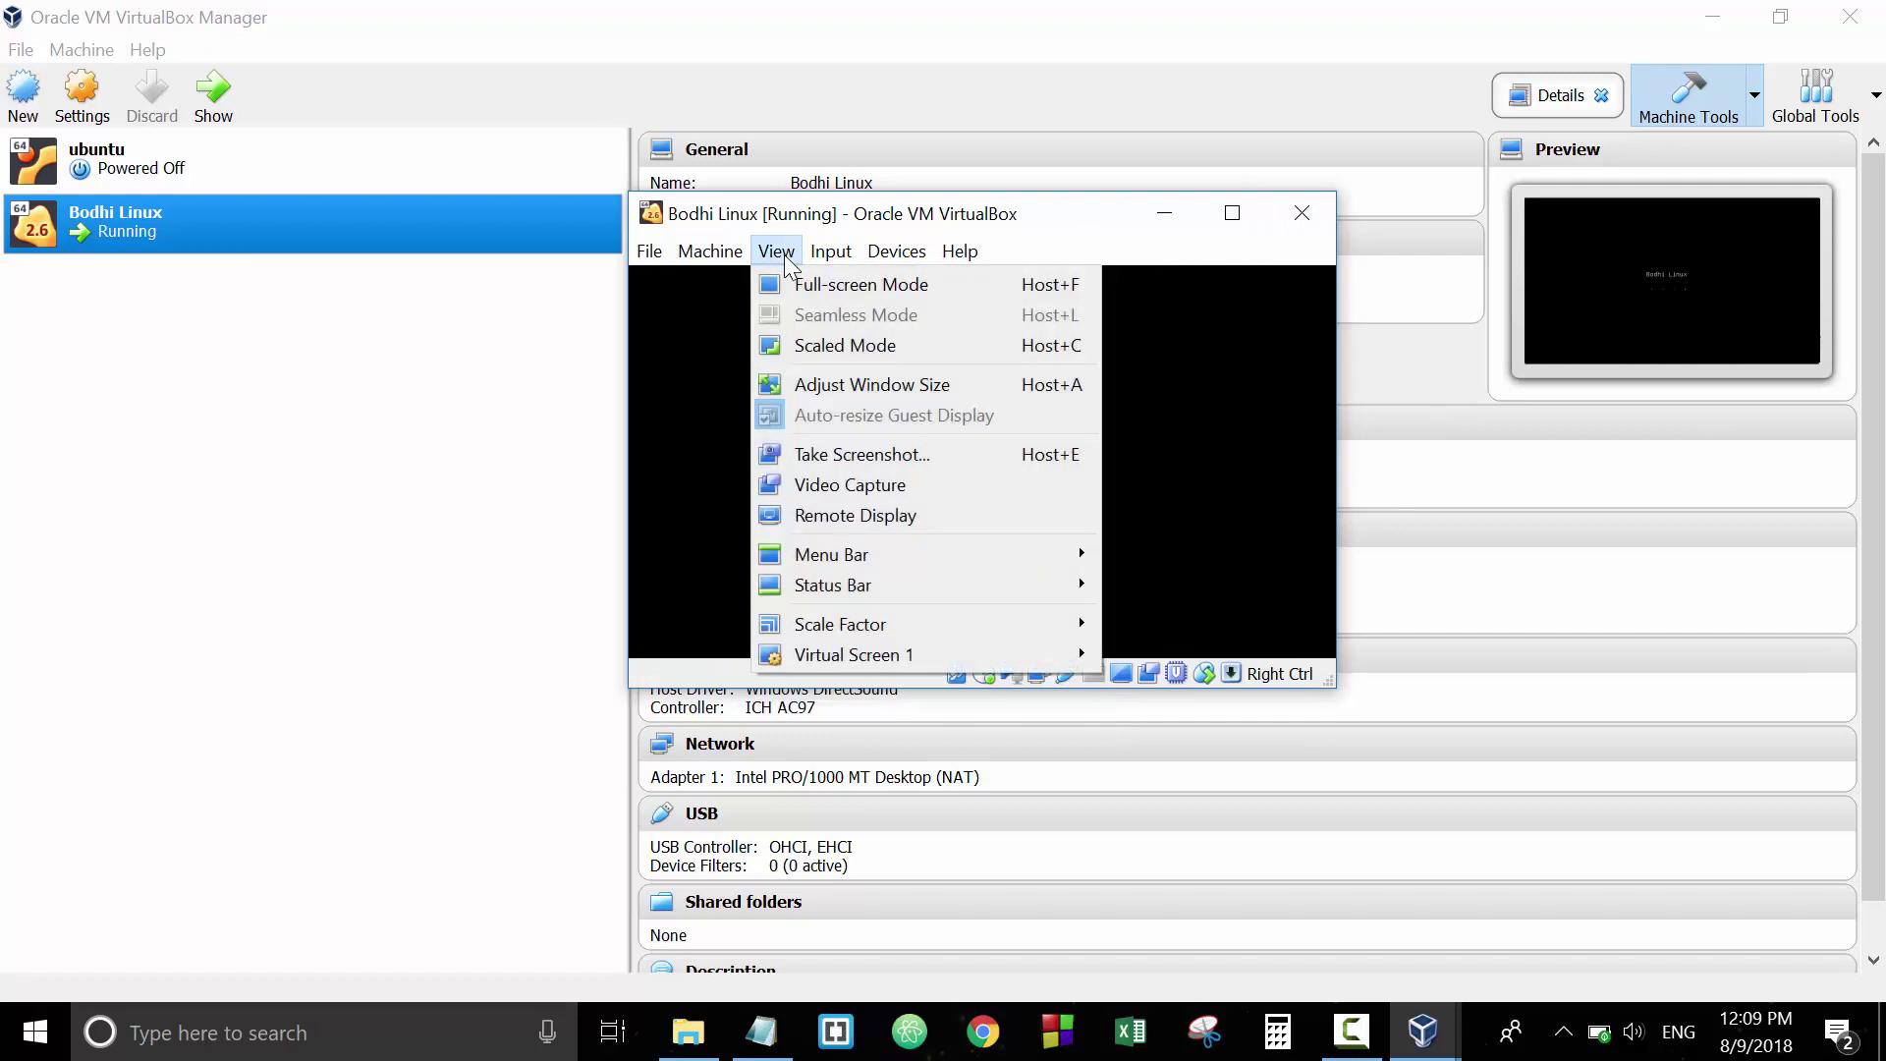
pyautogui.click(796, 282)
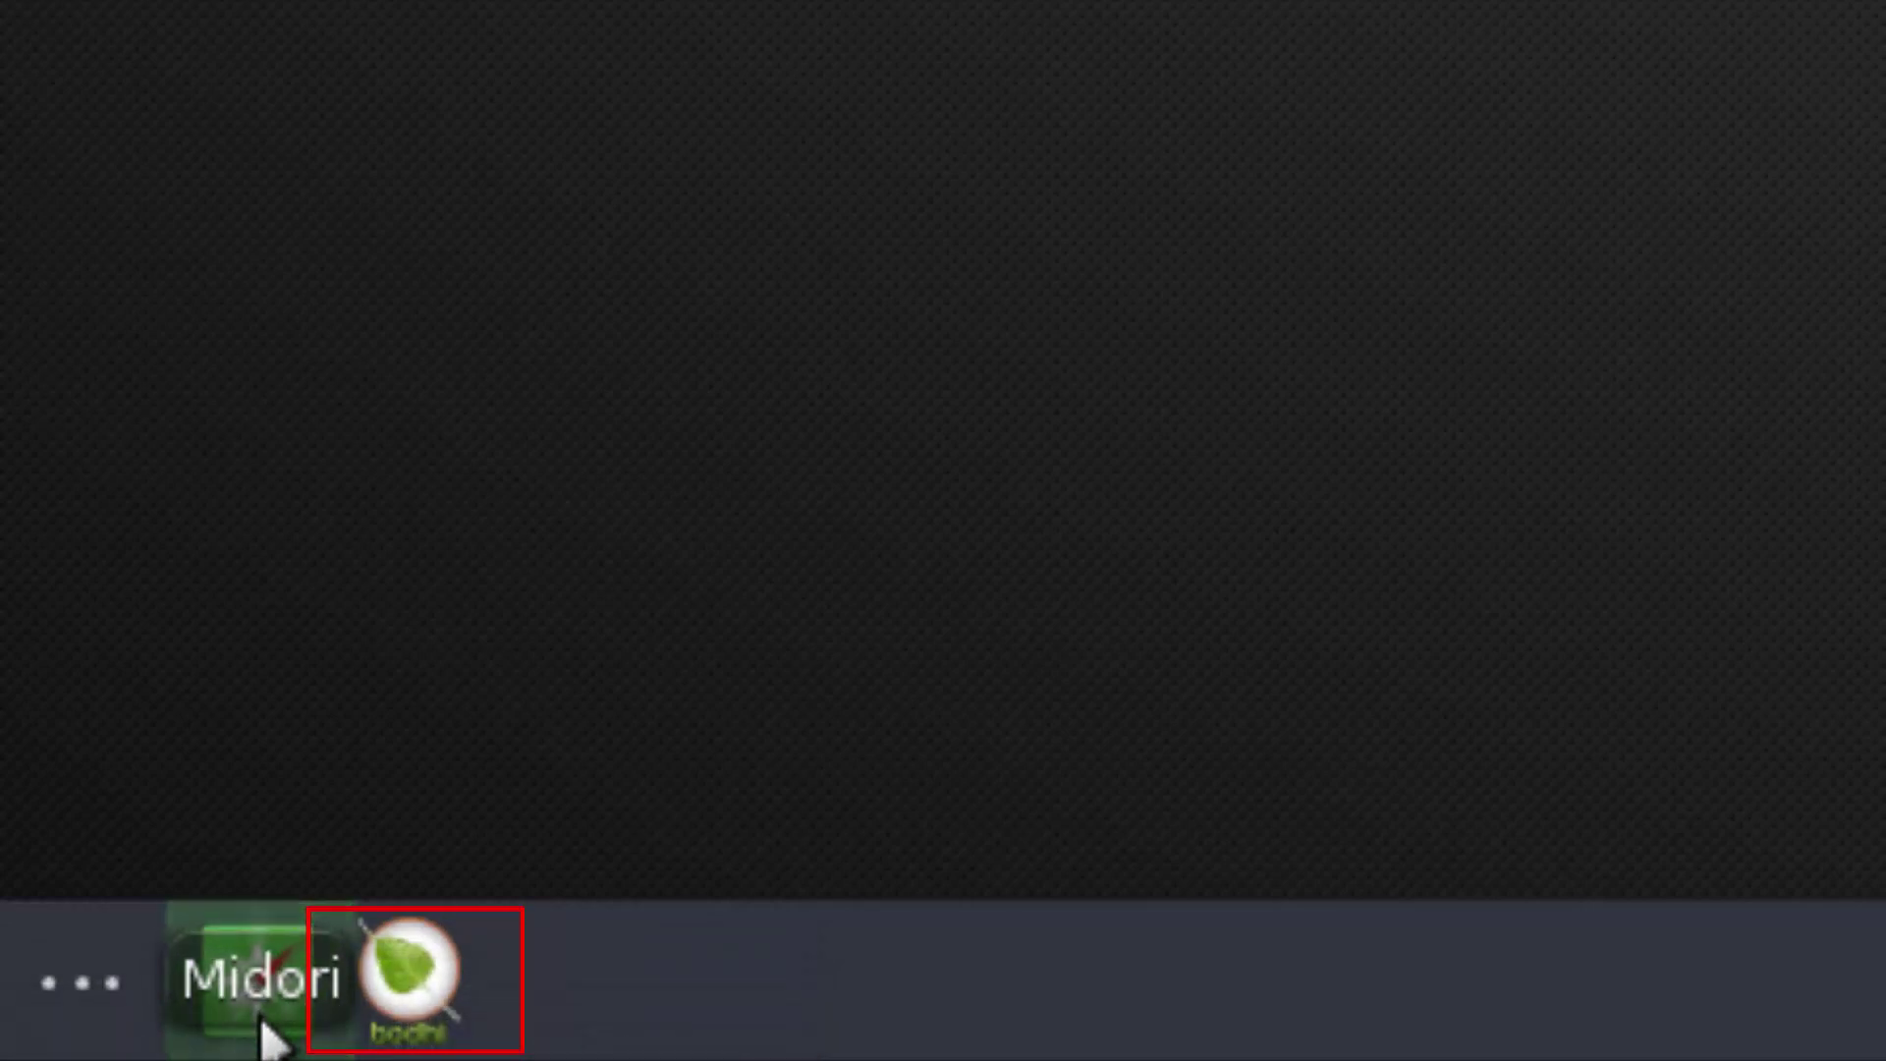
# - Launch the Bodhi installer, keep English, and continue without updates or third-party software
pyautogui.click(388, 1016)
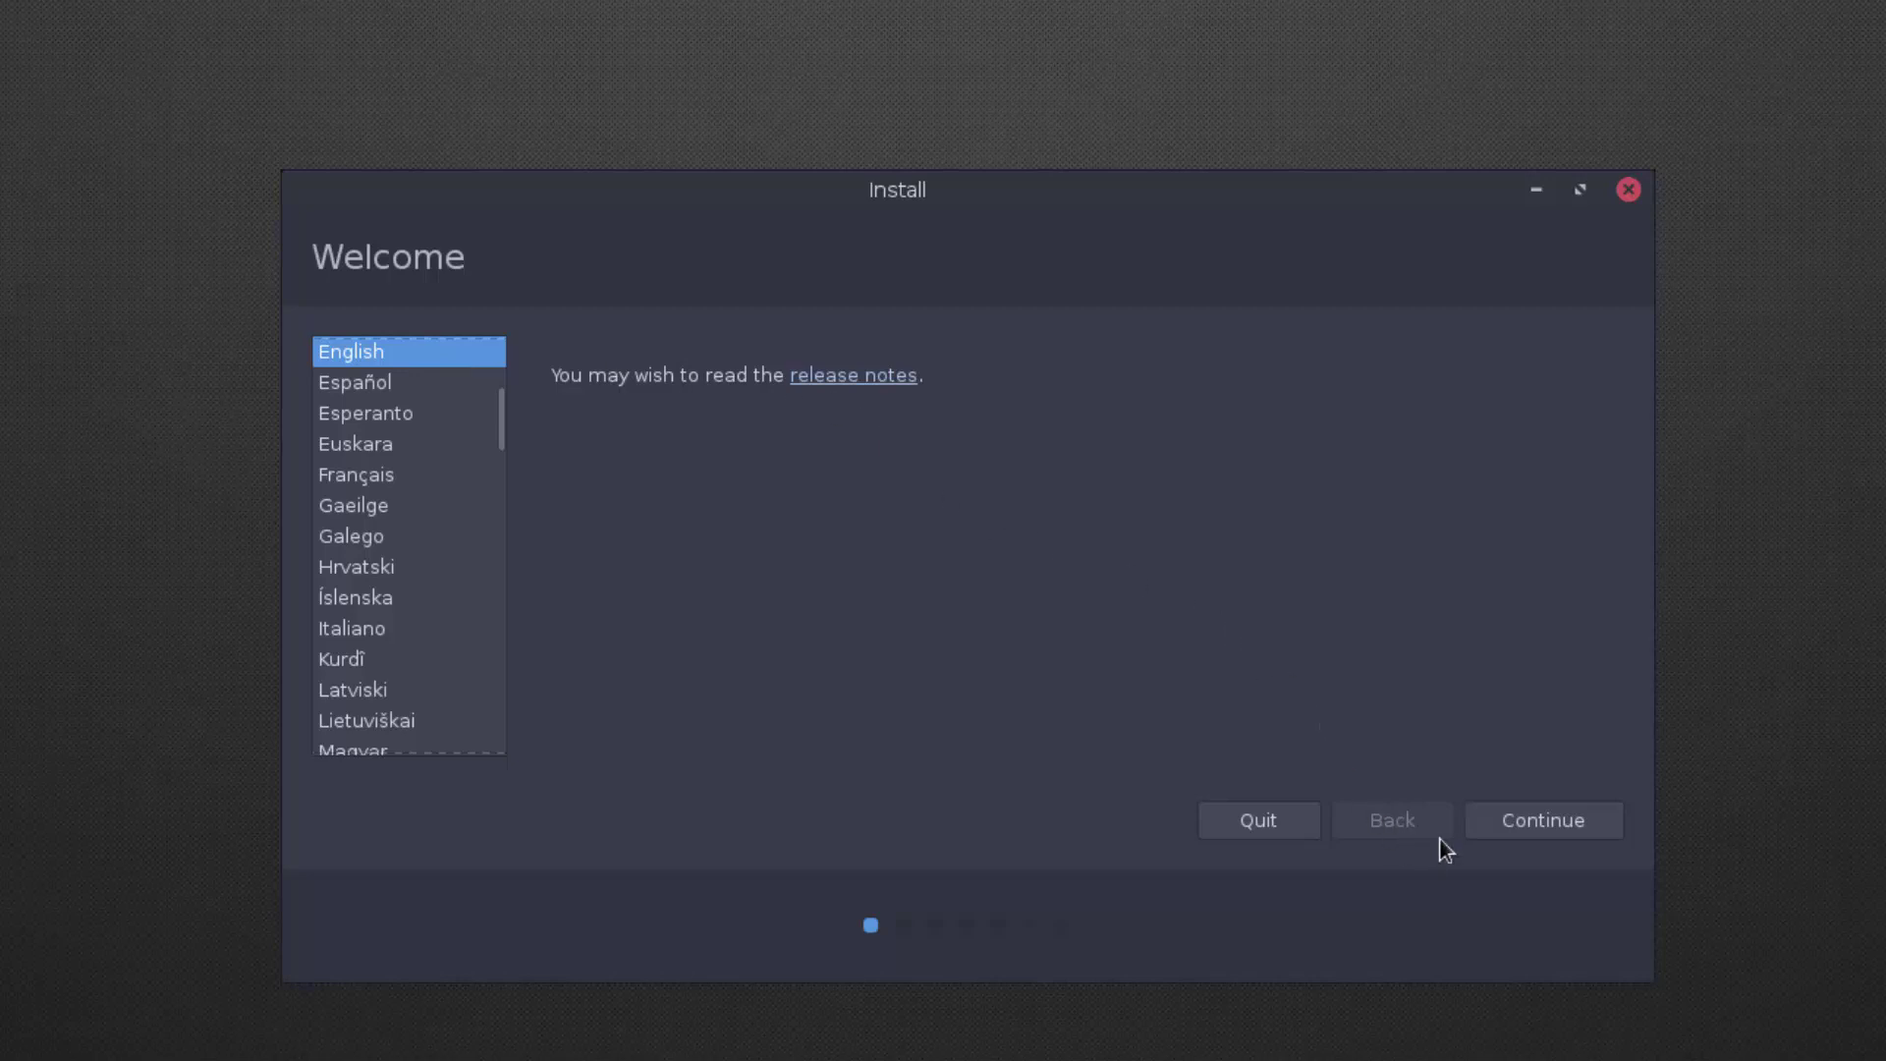
pyautogui.click(1536, 833)
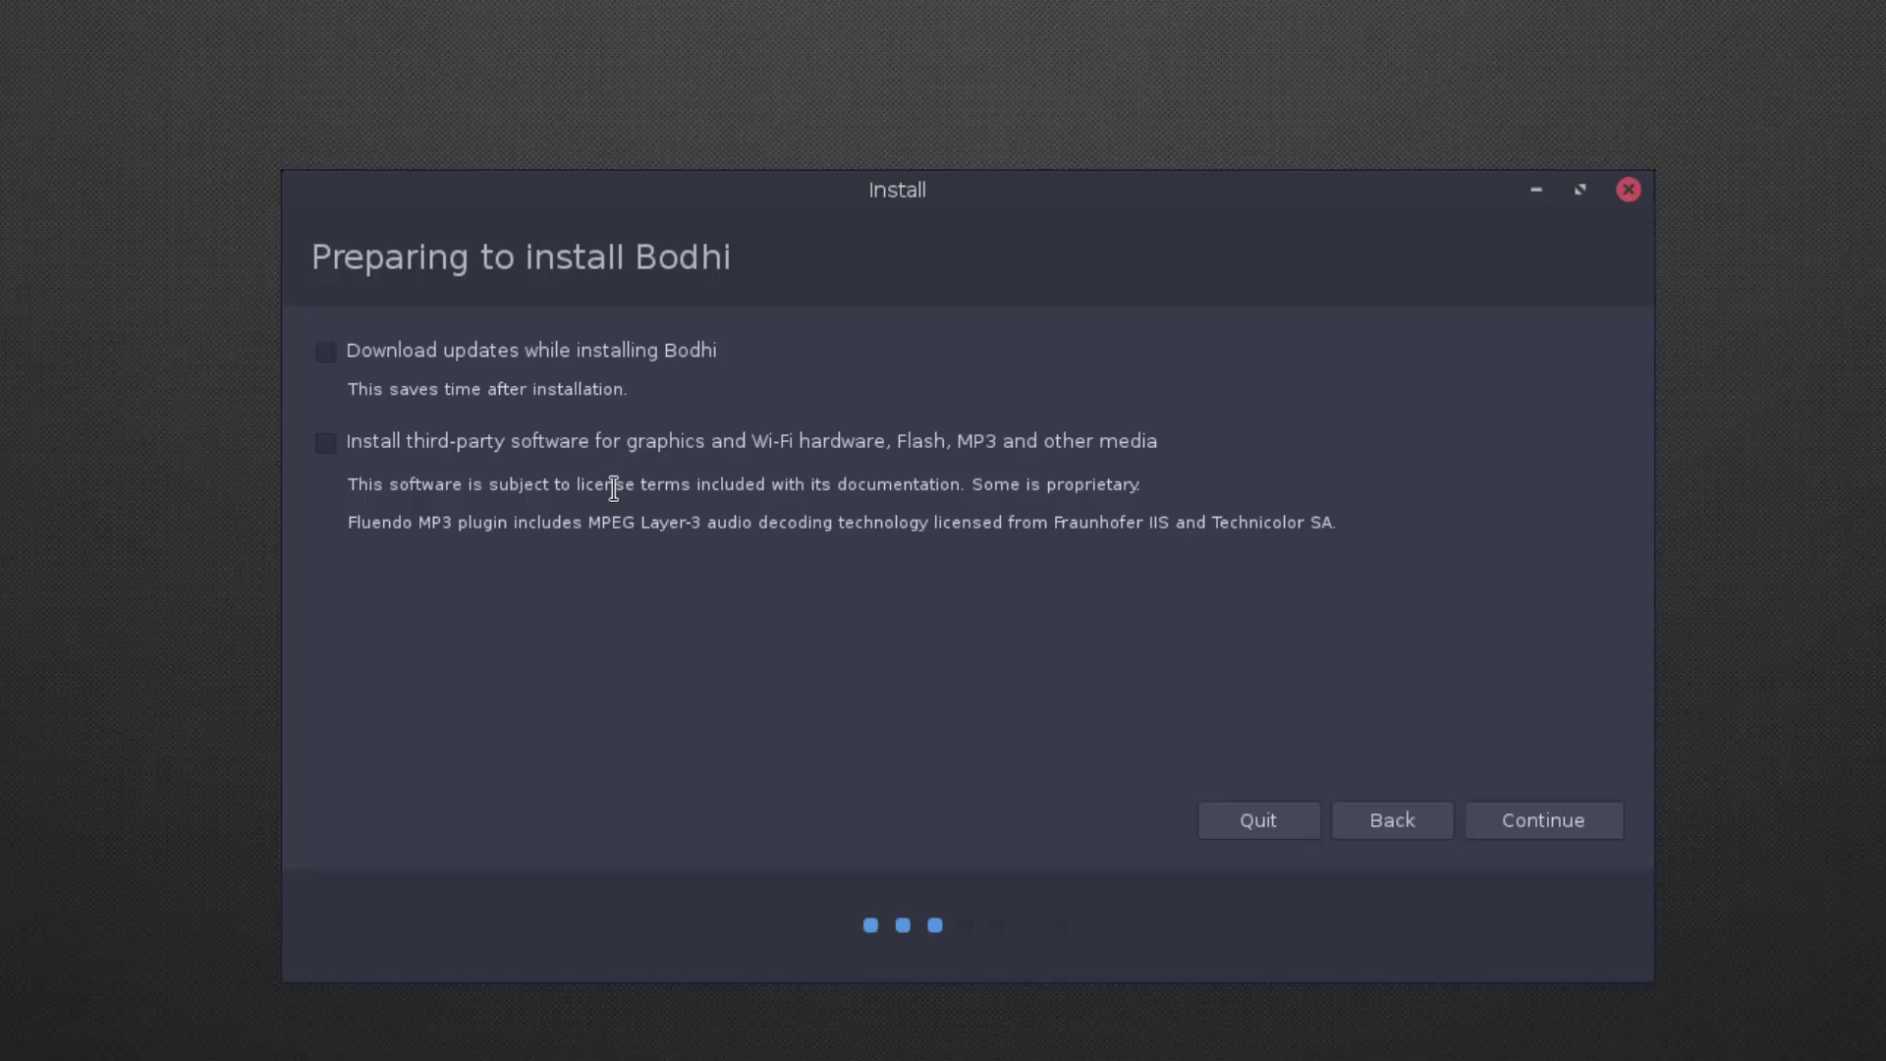
pyautogui.click(1547, 828)
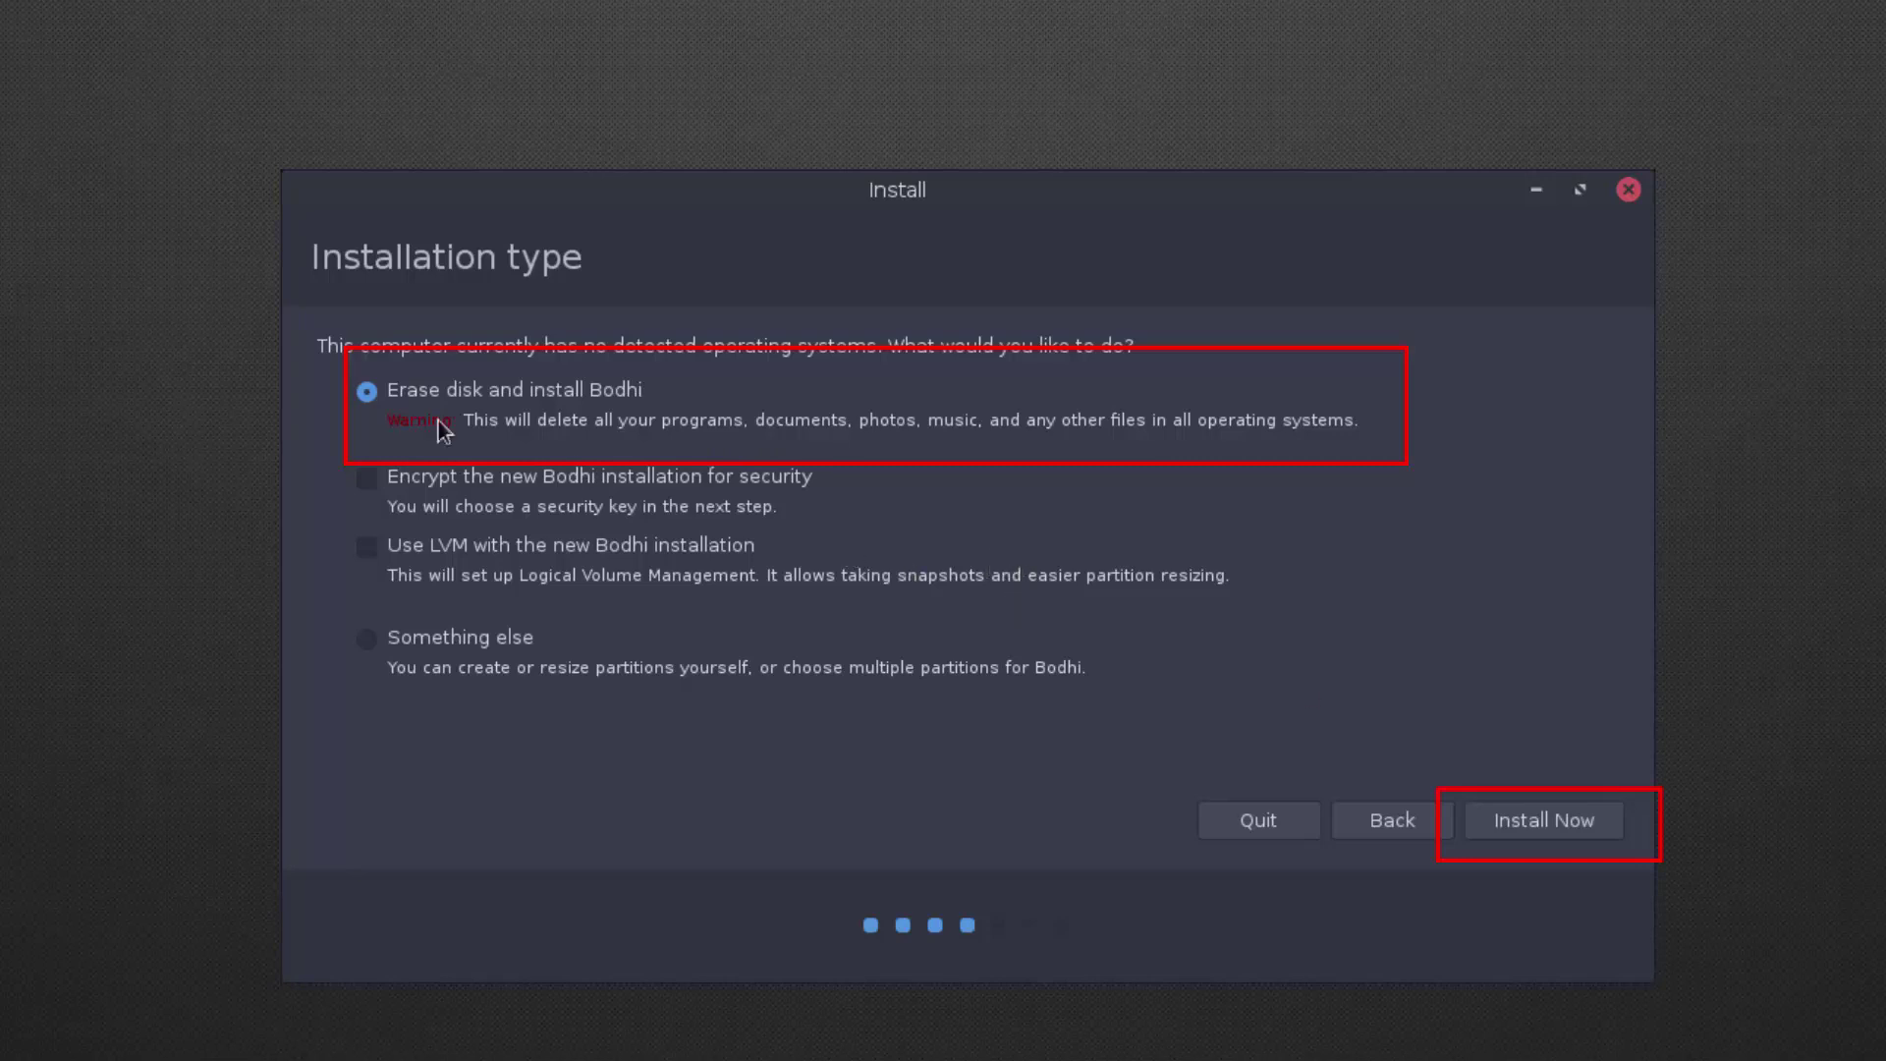
# - Erase the disk for Bodhi, confirm the partition changes, and keep the Dhaka time zone
pyautogui.click(1524, 824)
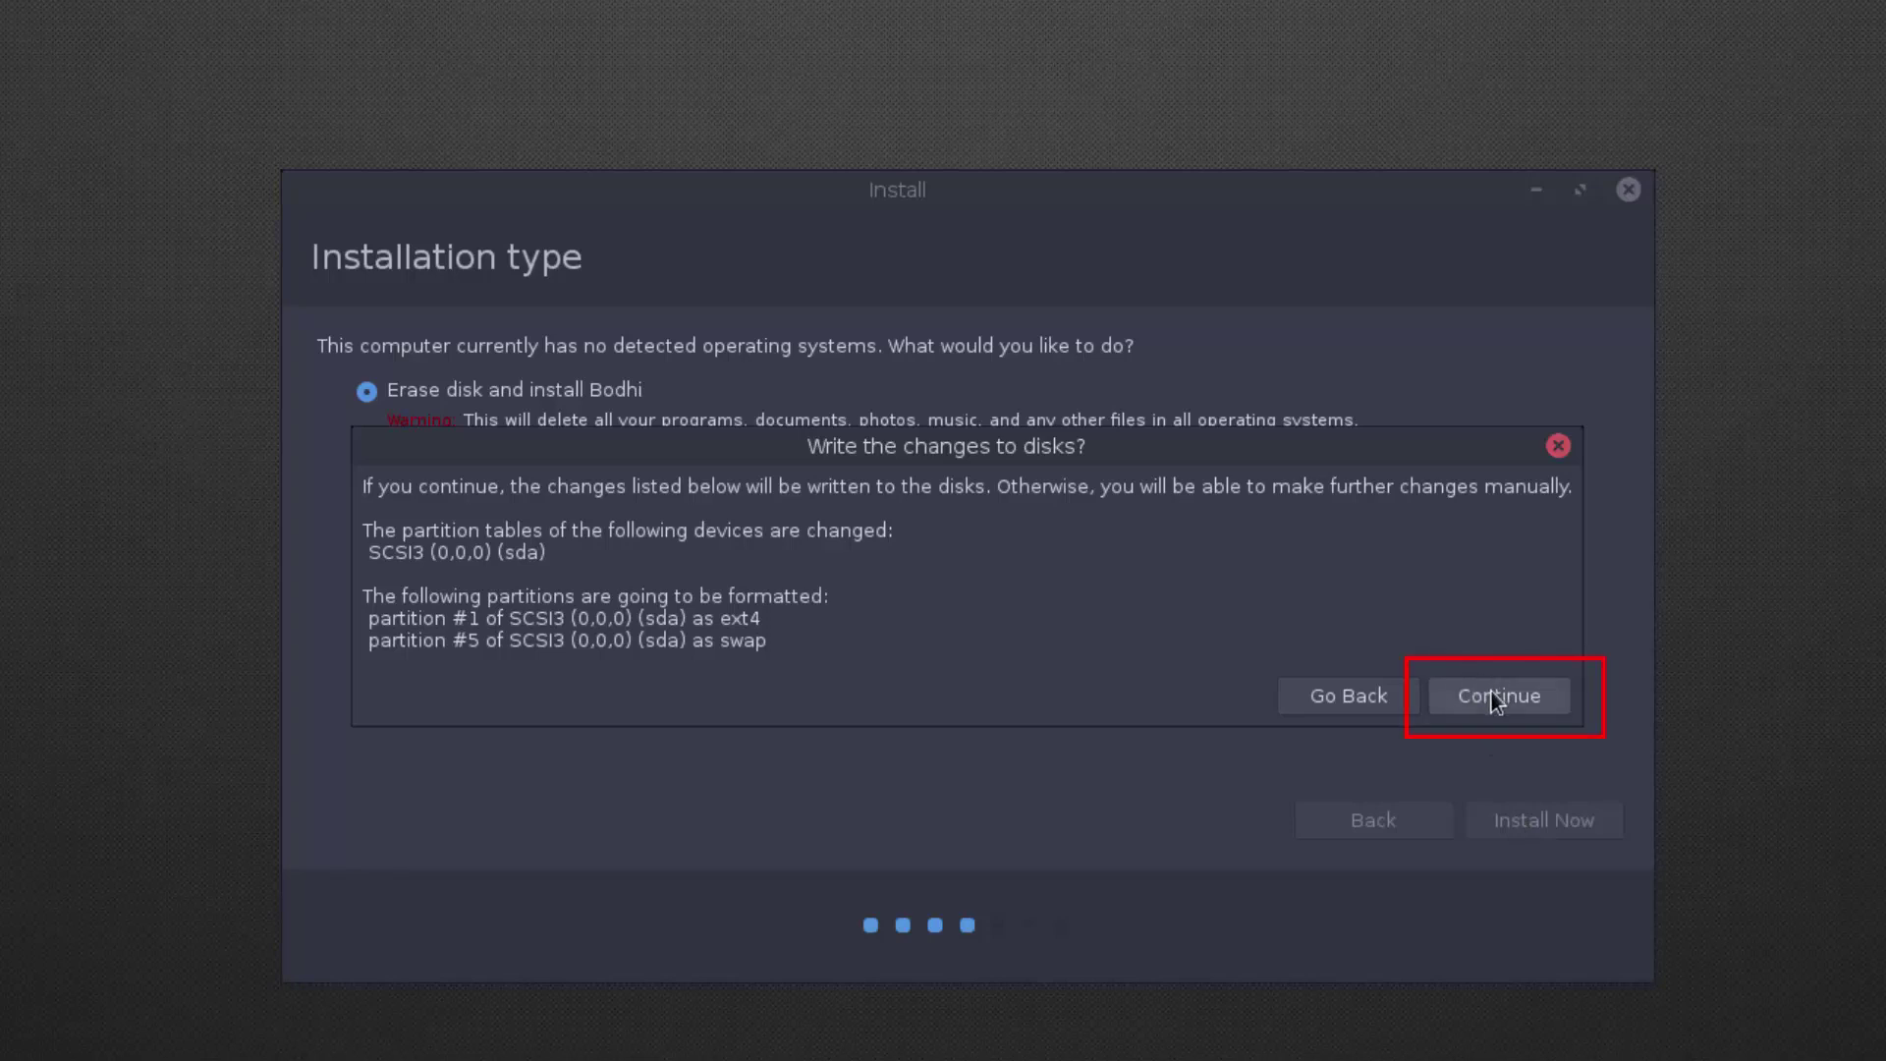
pyautogui.click(1499, 700)
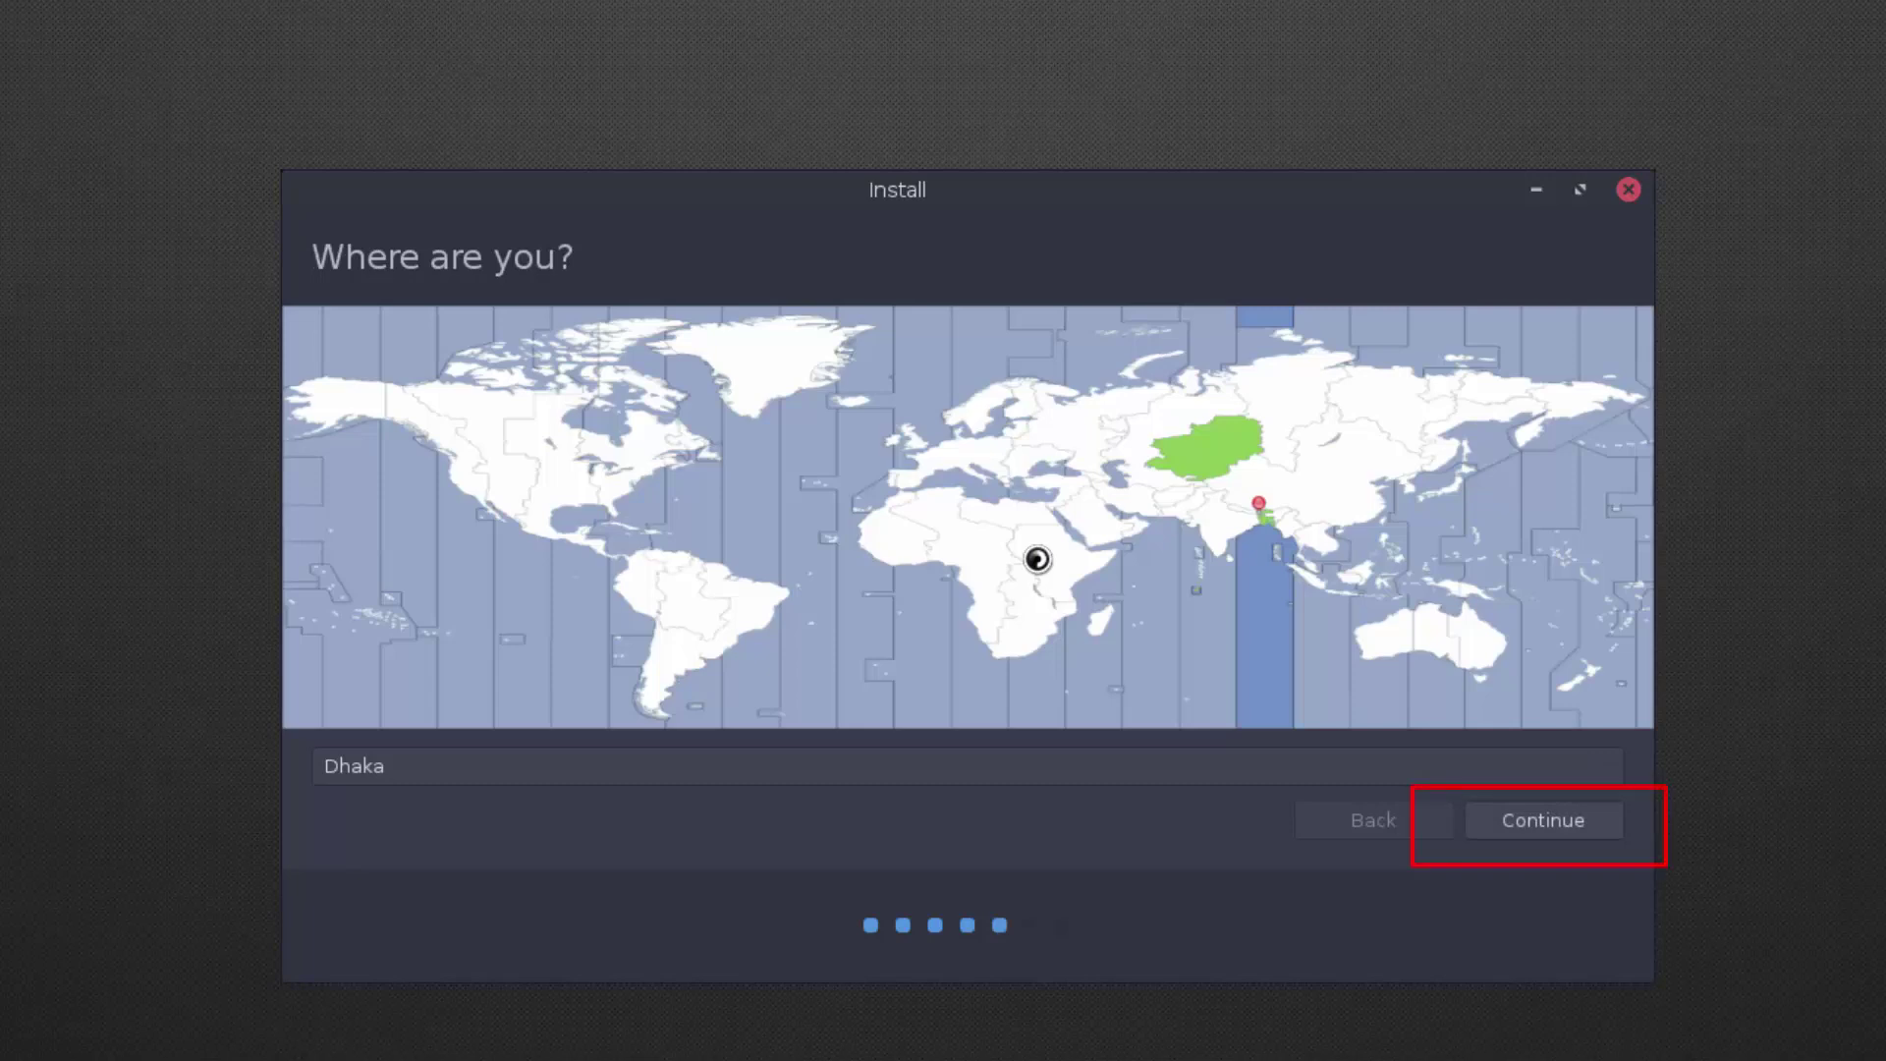
pyautogui.click(1534, 825)
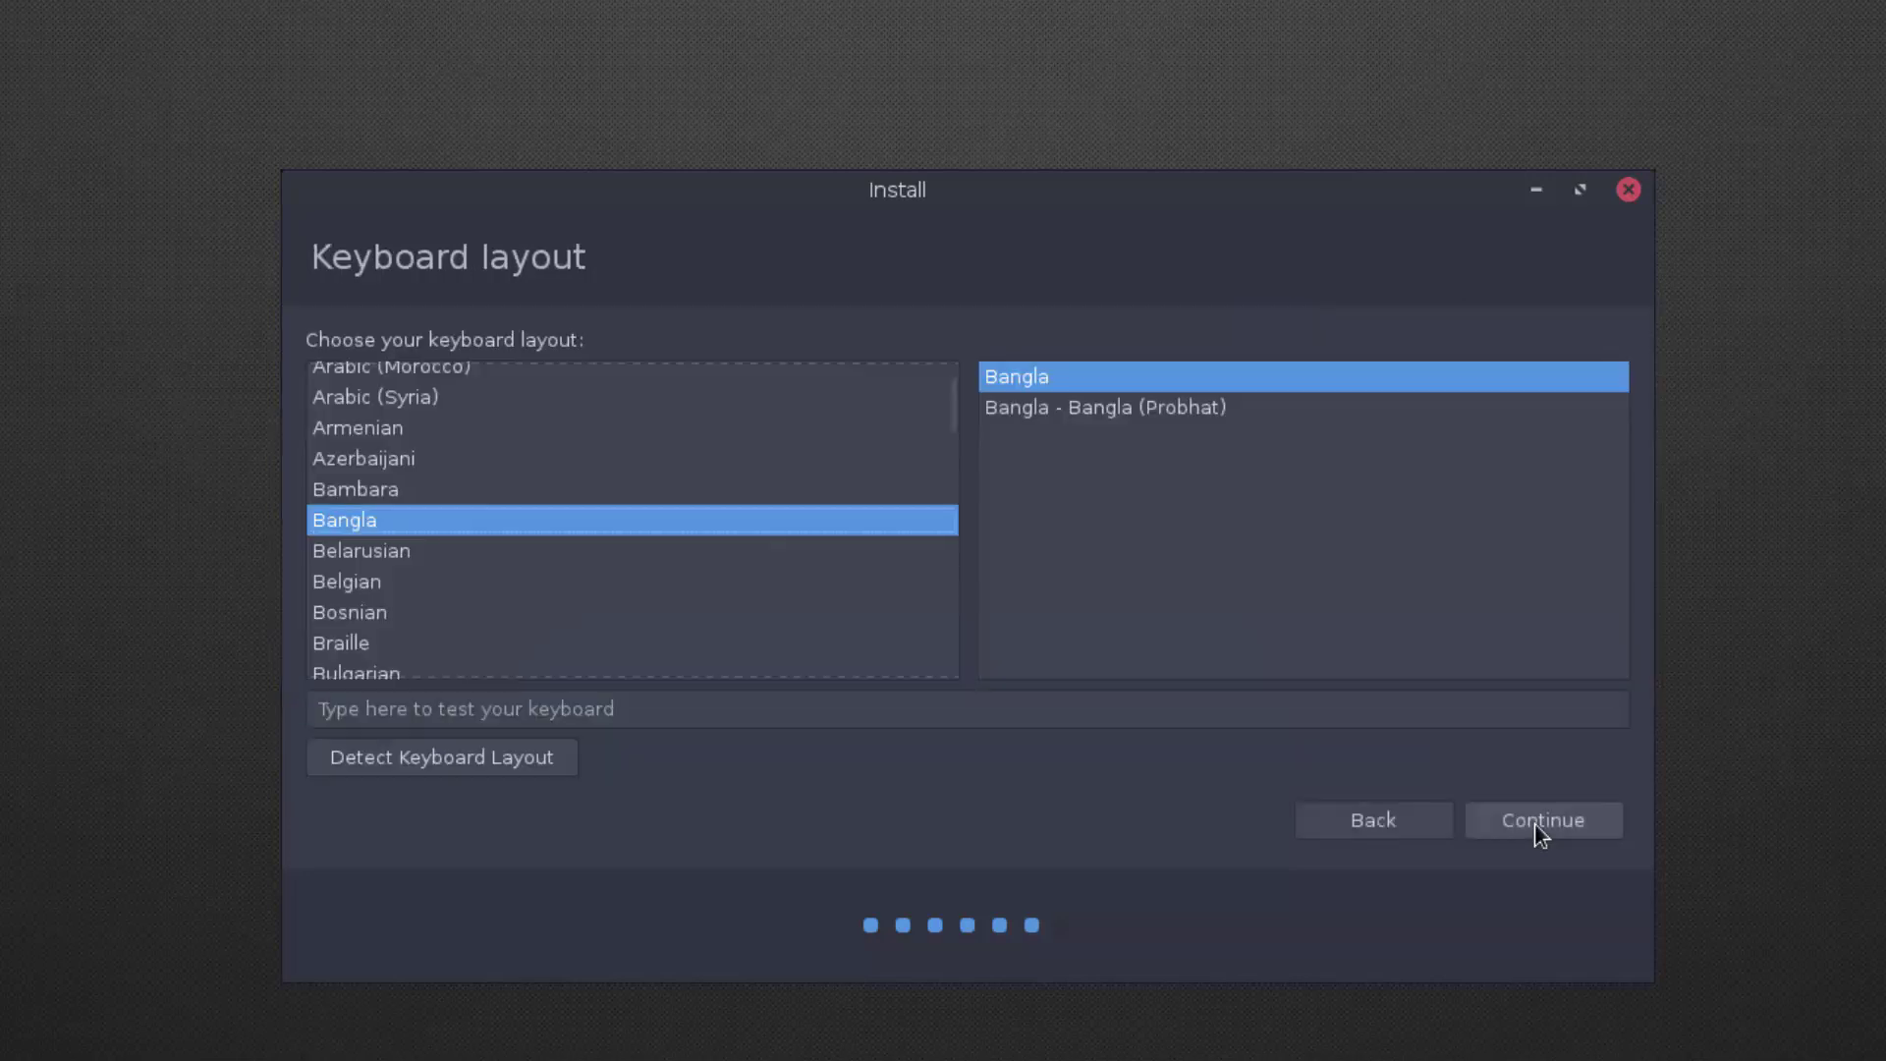
# - Select the English (US) keyboard layout and continue
pyautogui.press('Down')
pyautogui.press('Down')
pyautogui.press('Down')
pyautogui.press('Down')
pyautogui.press('Down')
pyautogui.press('Down')
pyautogui.press('Down')
pyautogui.press('Down')
pyautogui.press('Down')
pyautogui.press('Down')
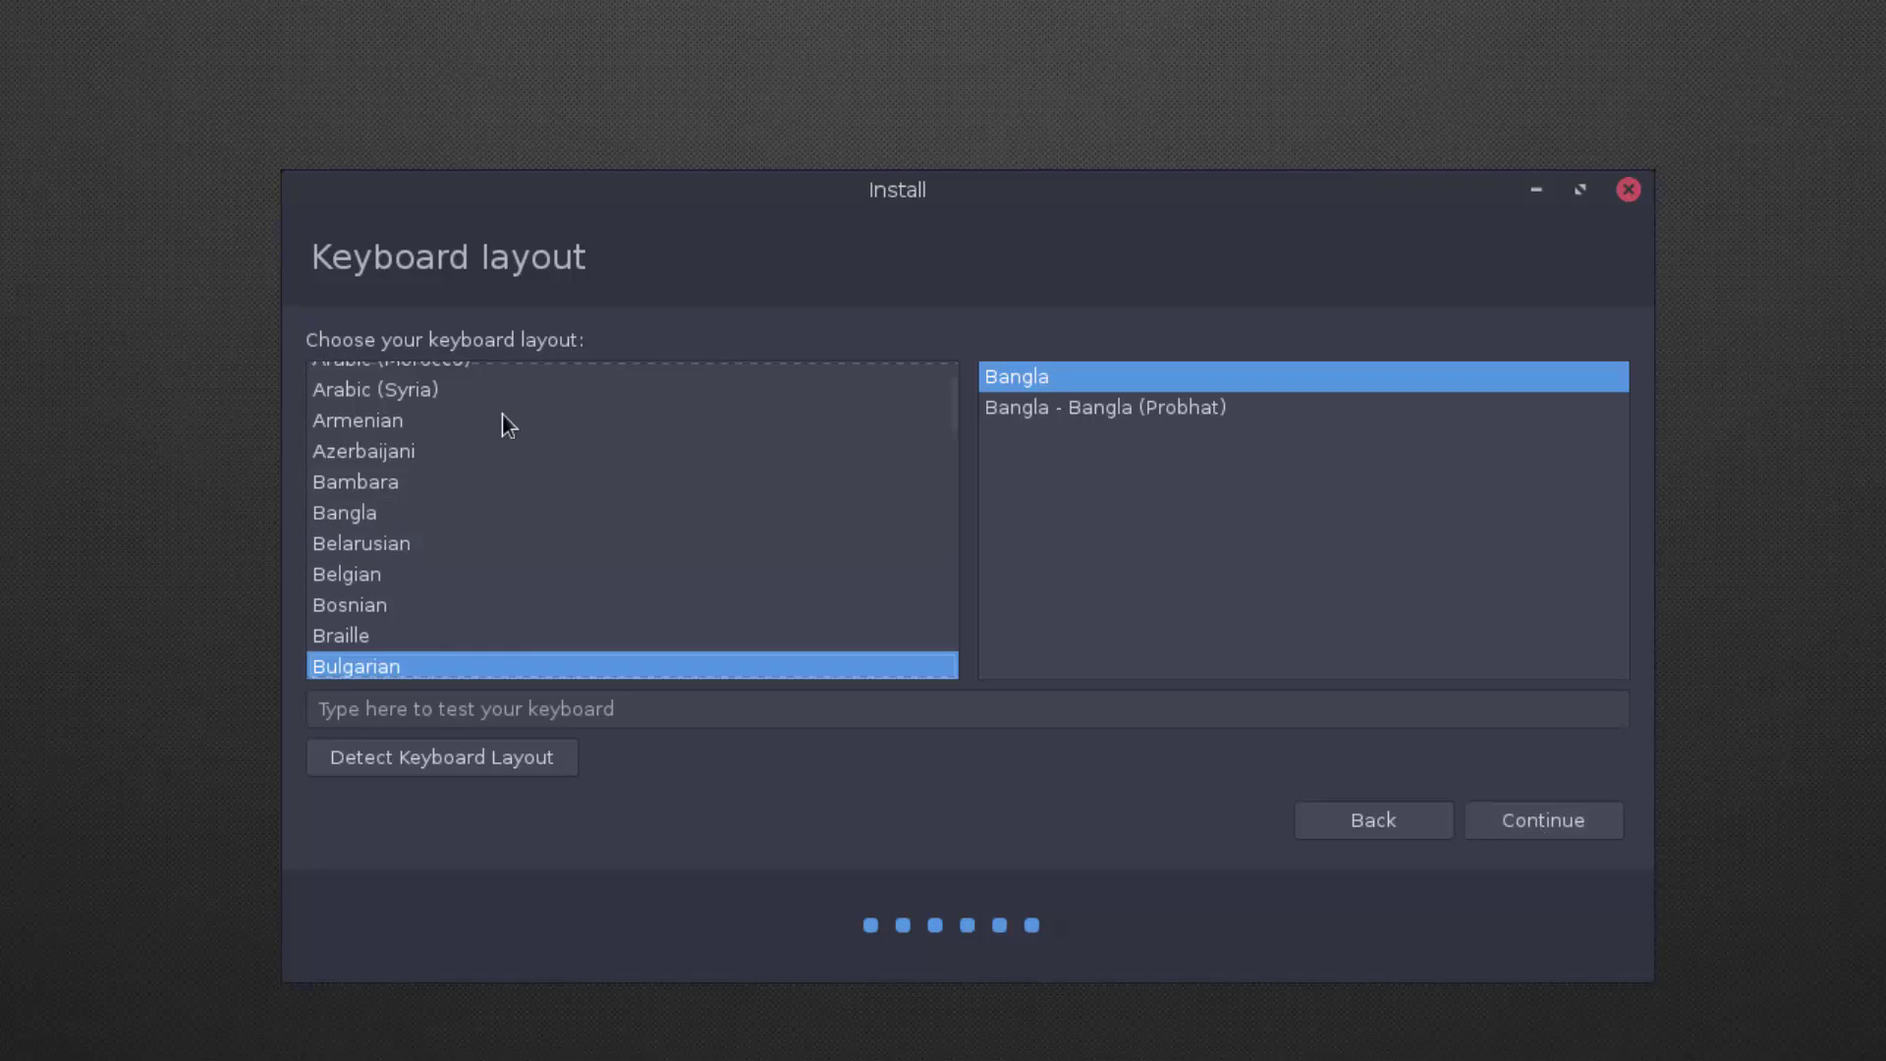
pyautogui.press('Down')
pyautogui.press('Down')
pyautogui.press('Down')
pyautogui.press('Down')
pyautogui.press('Down')
pyautogui.press('Down')
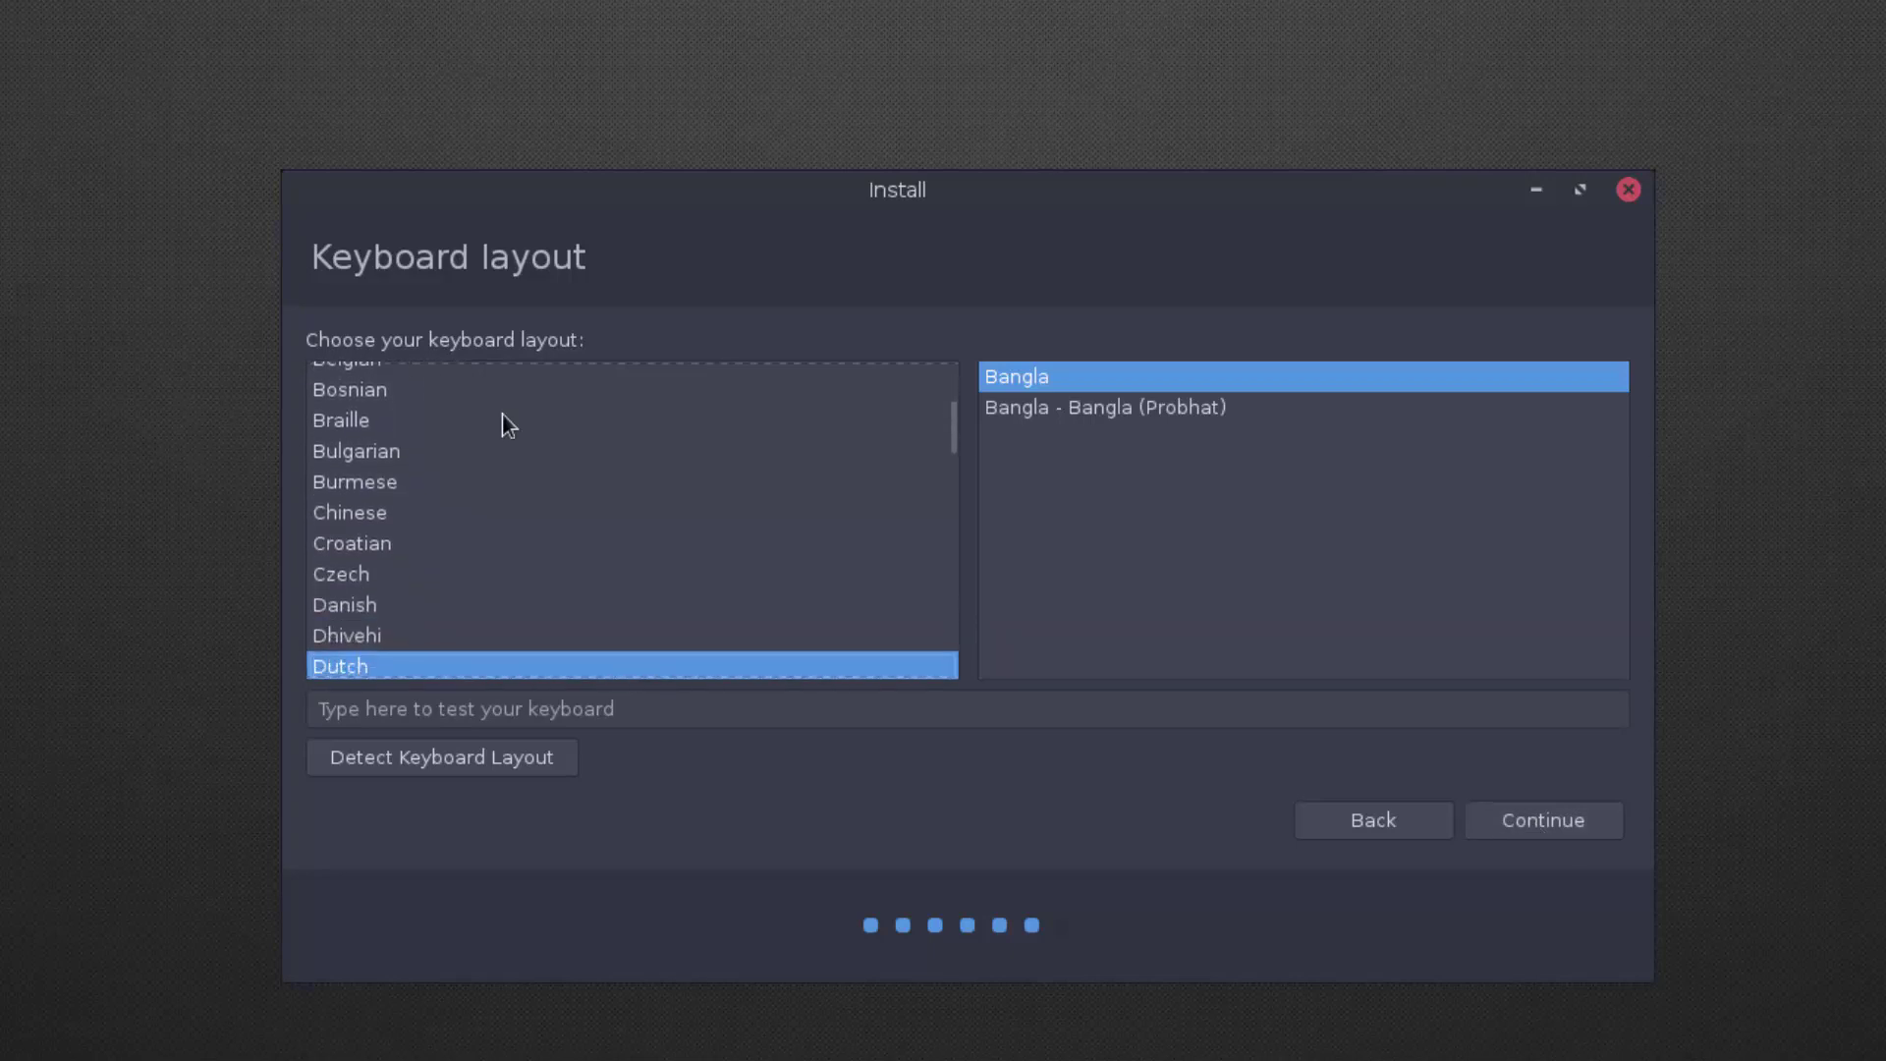
pyautogui.press('Down')
pyautogui.press('Down')
pyautogui.press('Up')
pyautogui.scroll(-1, 503, 425)
pyautogui.press('Down')
pyautogui.scroll(-1, 503, 414)
pyautogui.press('Down')
pyautogui.scroll(-1, 503, 414)
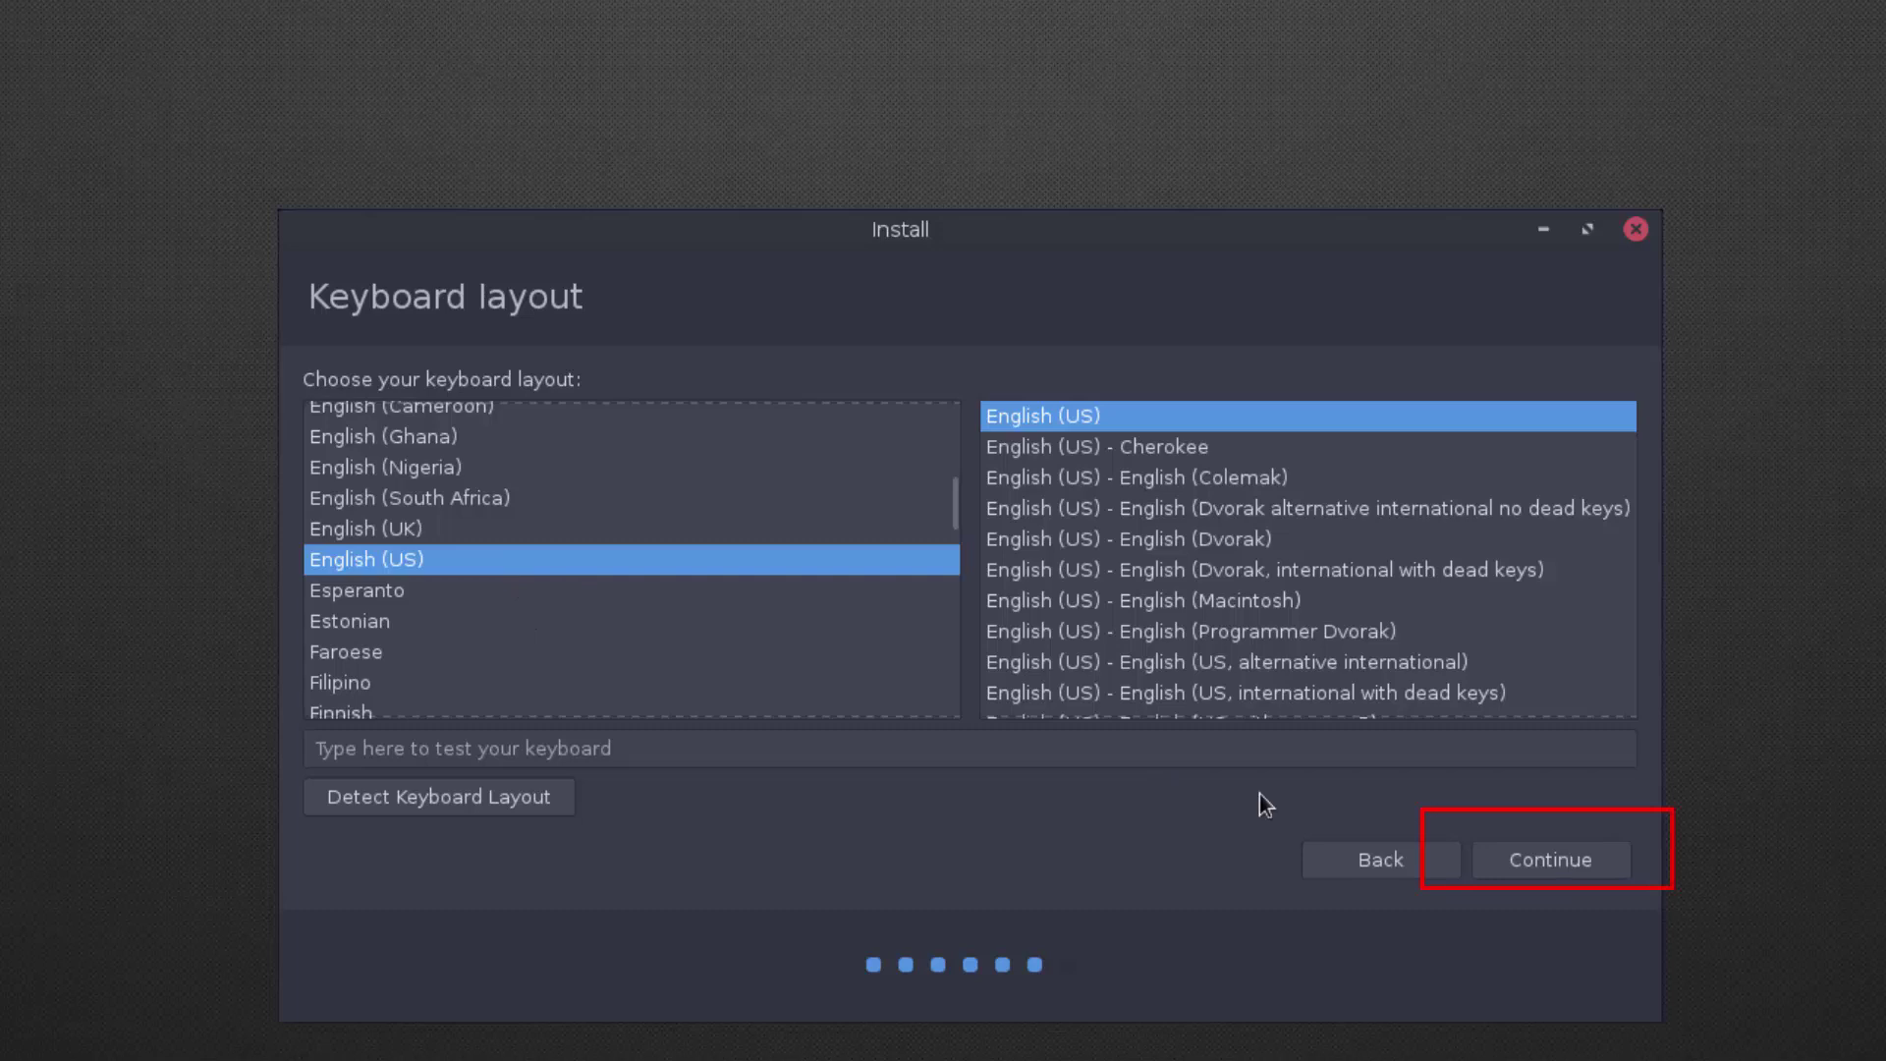
pyautogui.click(1546, 858)
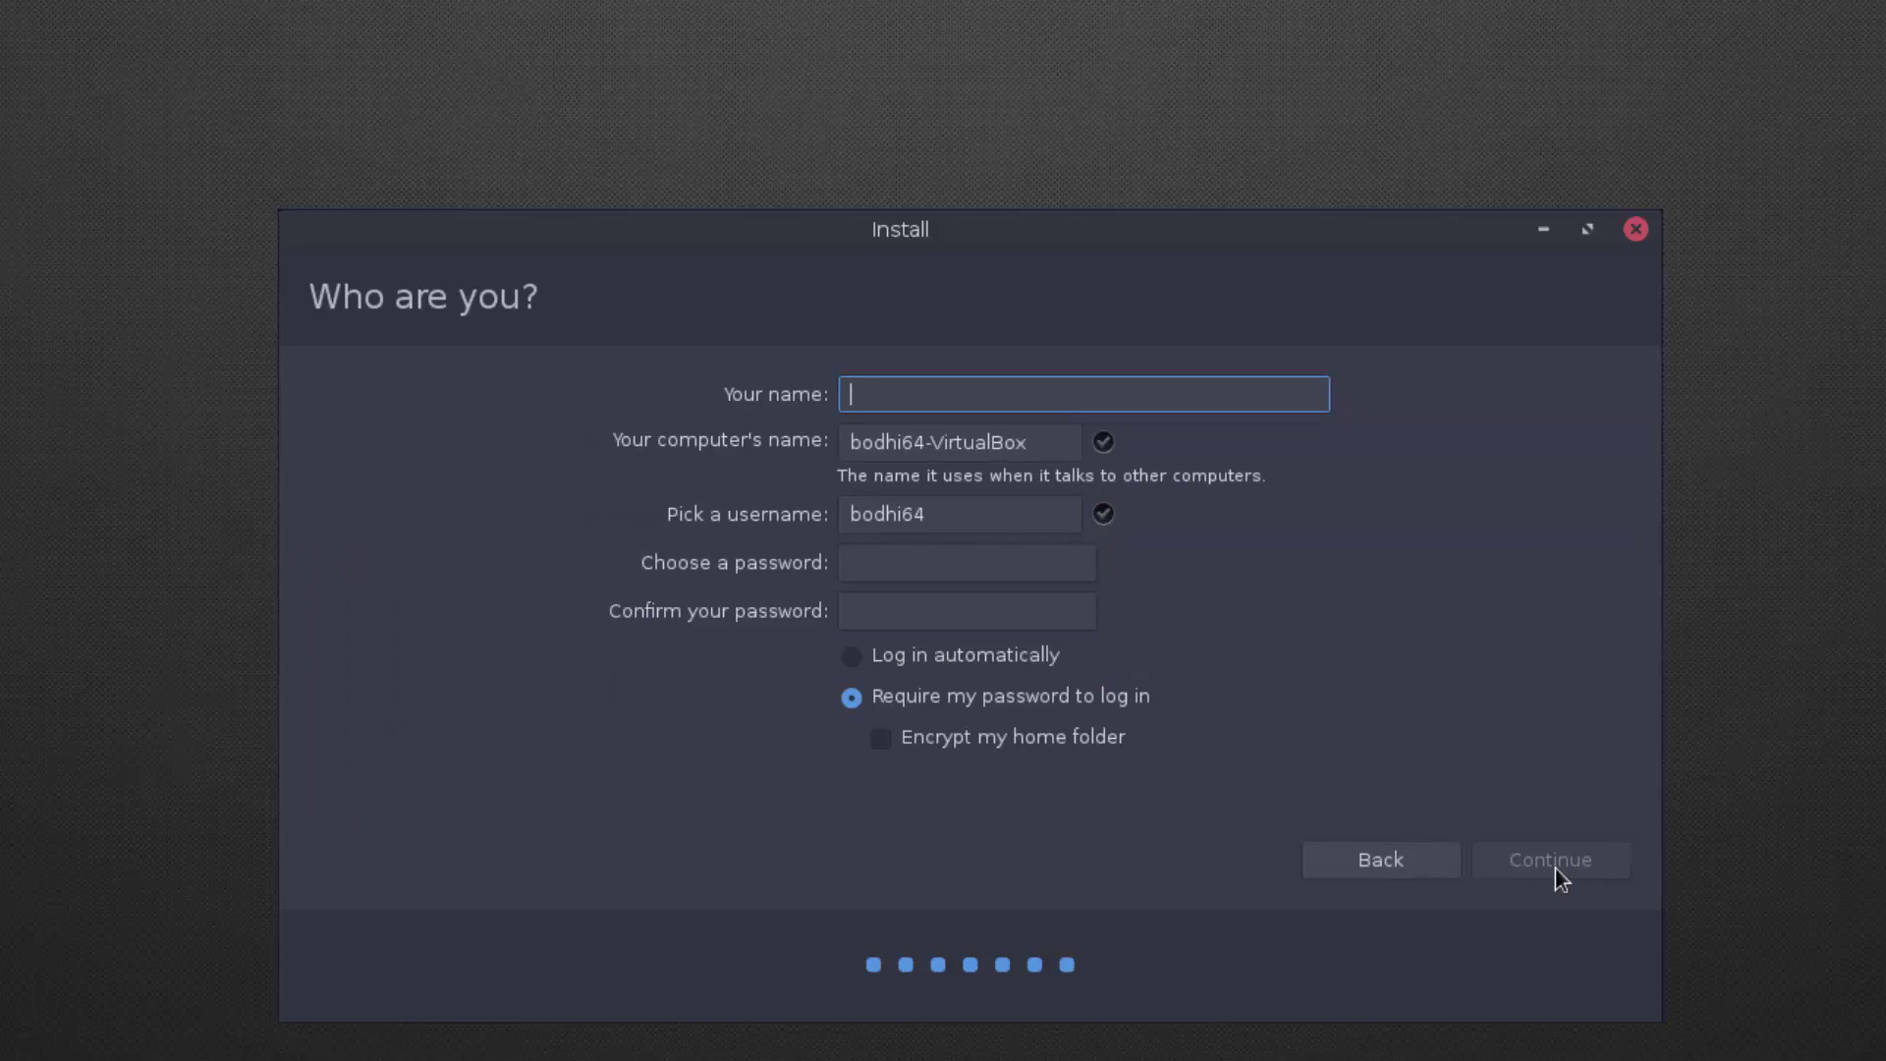
# - Enter the user's name and set the computer's name to a lowercase version of it
pyautogui.write('mD')
pyautogui.press('BackSpace')
pyautogui.press('BackSpace')
pyautogui.write('M')
pyautogui.press('BackSpace')
pyautogui.write('MD a')
pyautogui.press('BackSpace')
pyautogui.write('MARUF')
pyautogui.click(1038, 443)
pyautogui.moveTo(1039, 443); pyautogui.dragTo(750, 455)
pyautogui.press('End')
pyautogui.write('MARUF')
pyautogui.hotkey('ctrl', 'a')
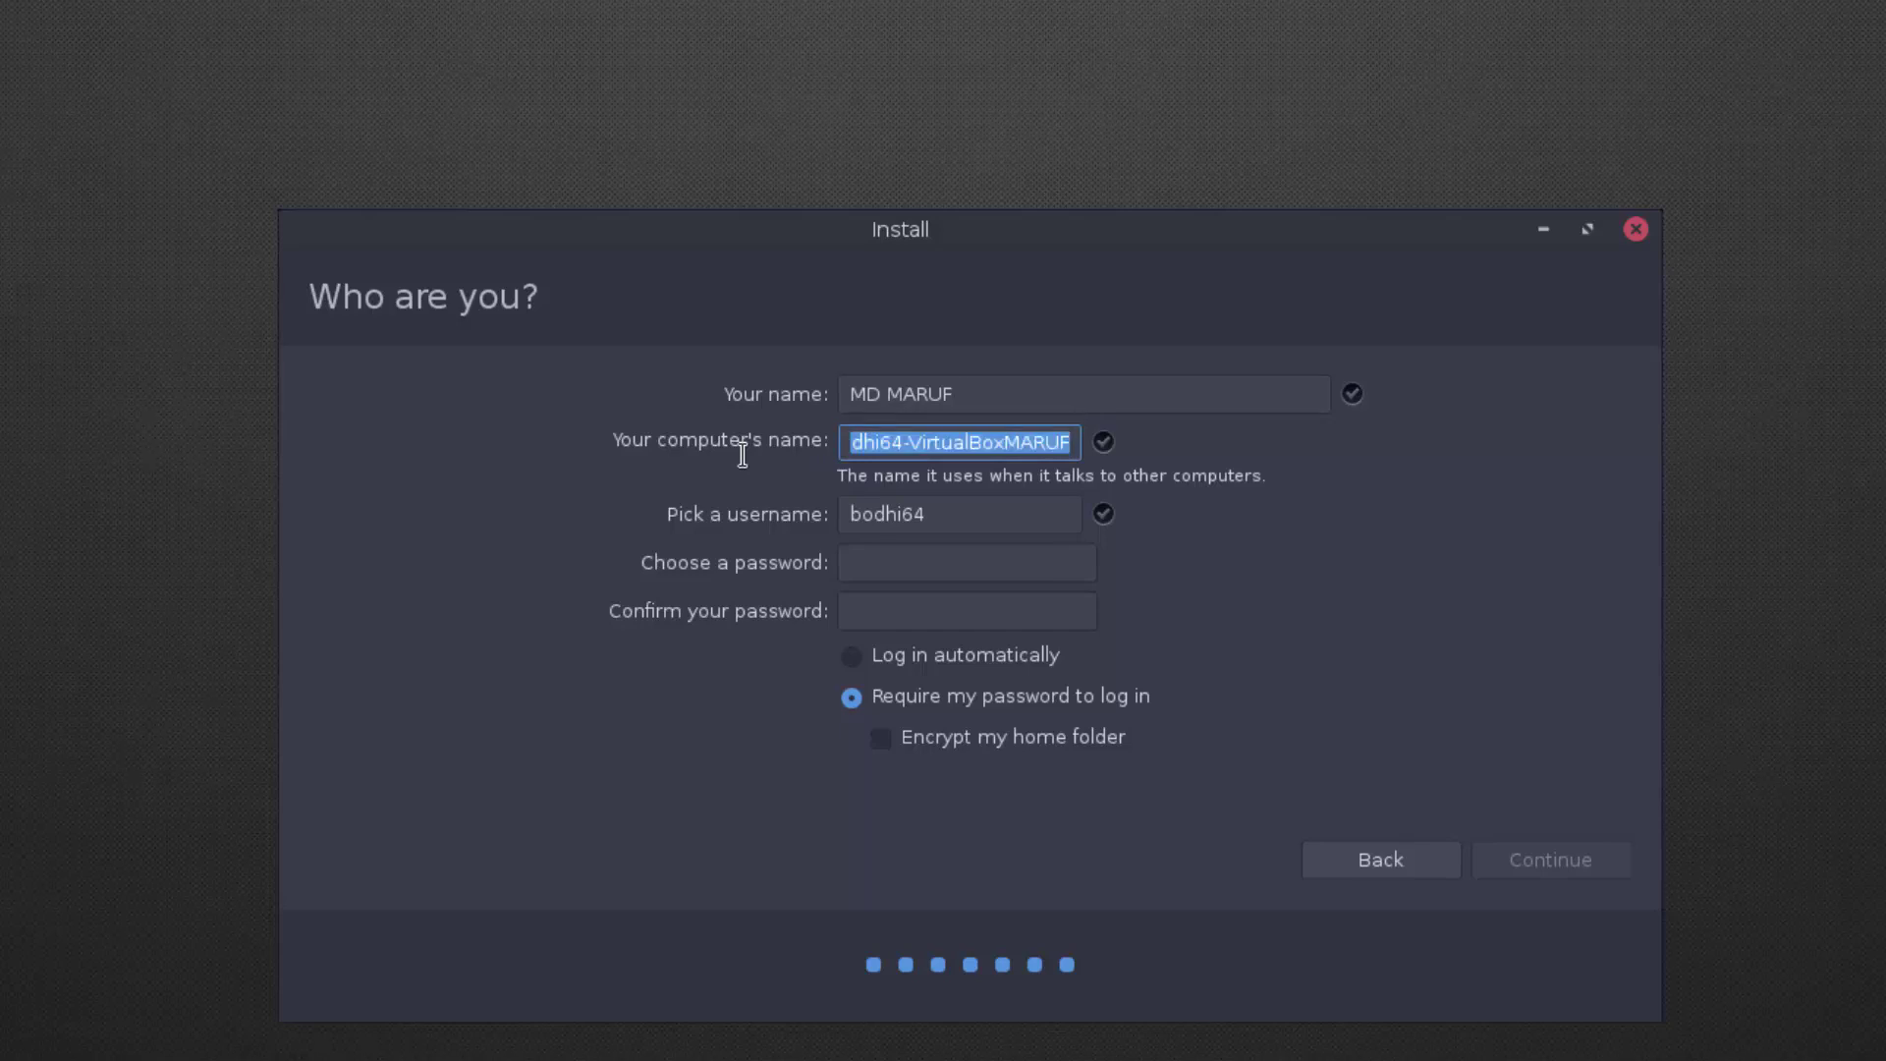
pyautogui.write('maruf')
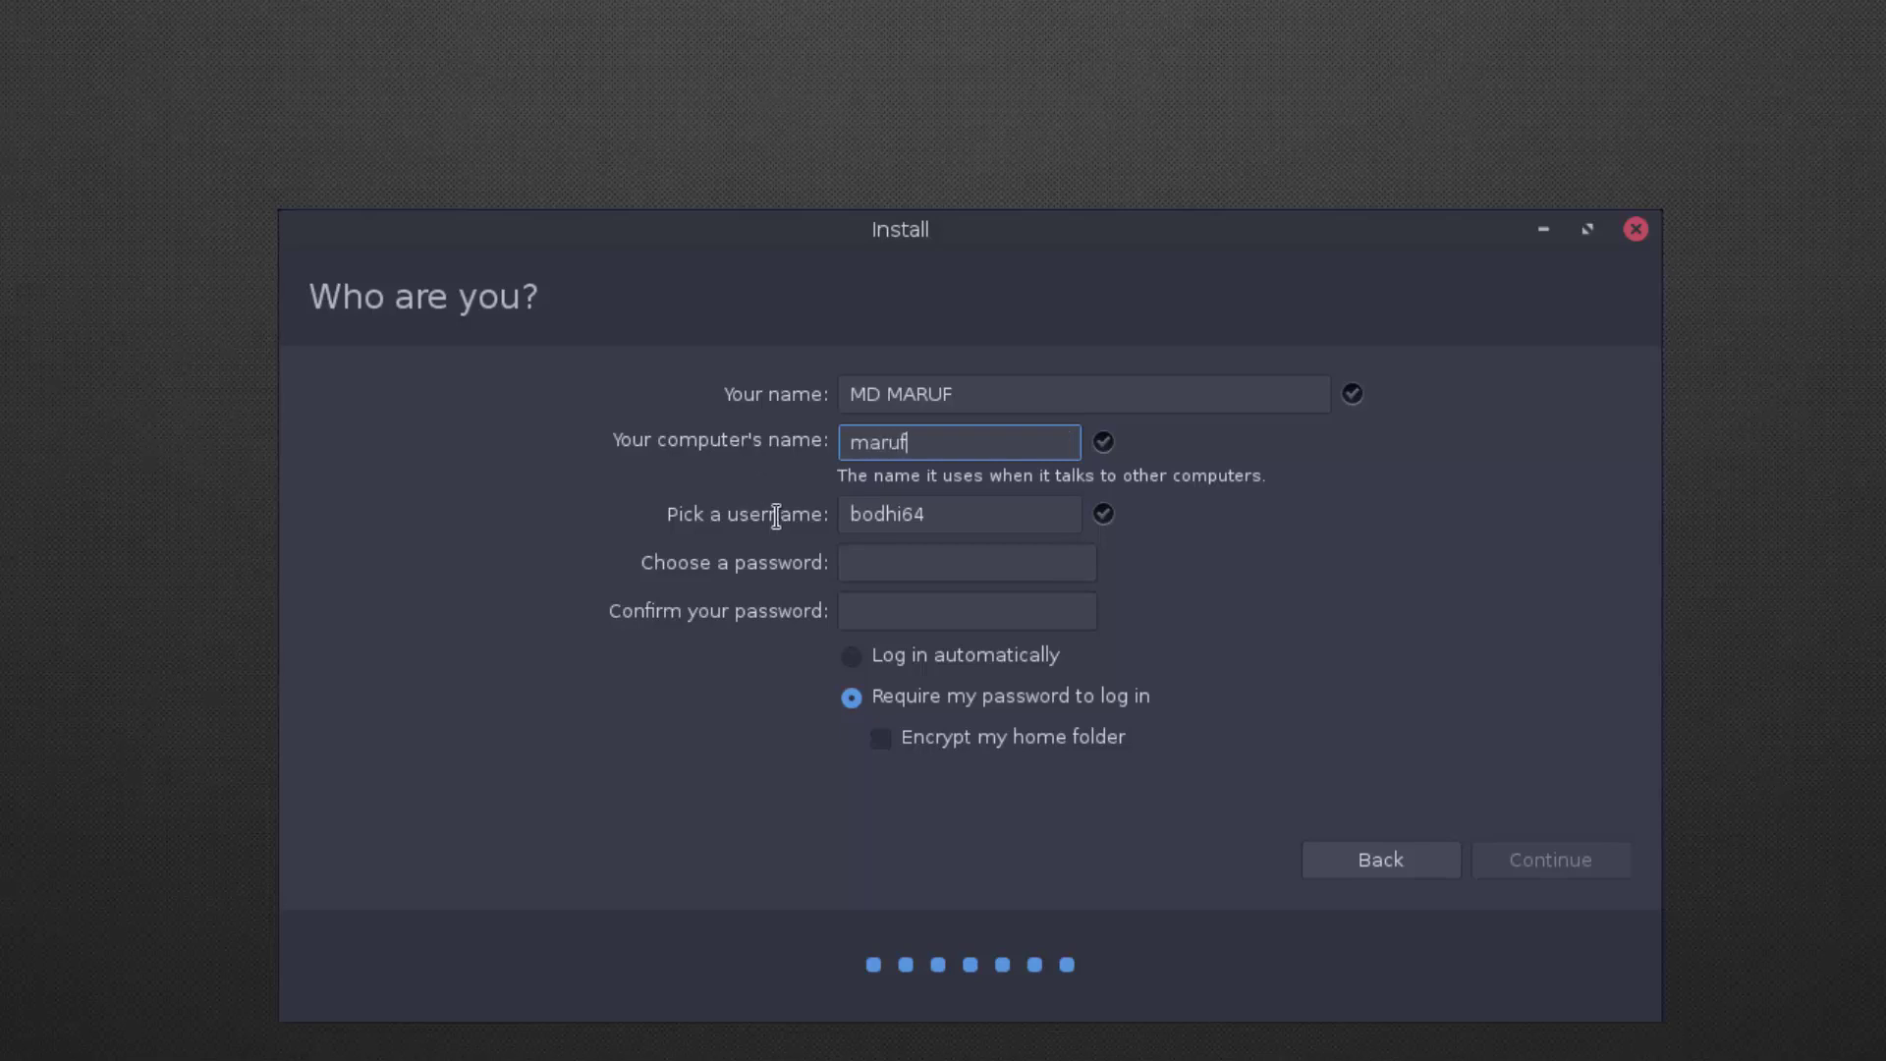
# - Replace the default username bodhi64, enter and confirm a password, and start installing
pyautogui.click(971, 515)
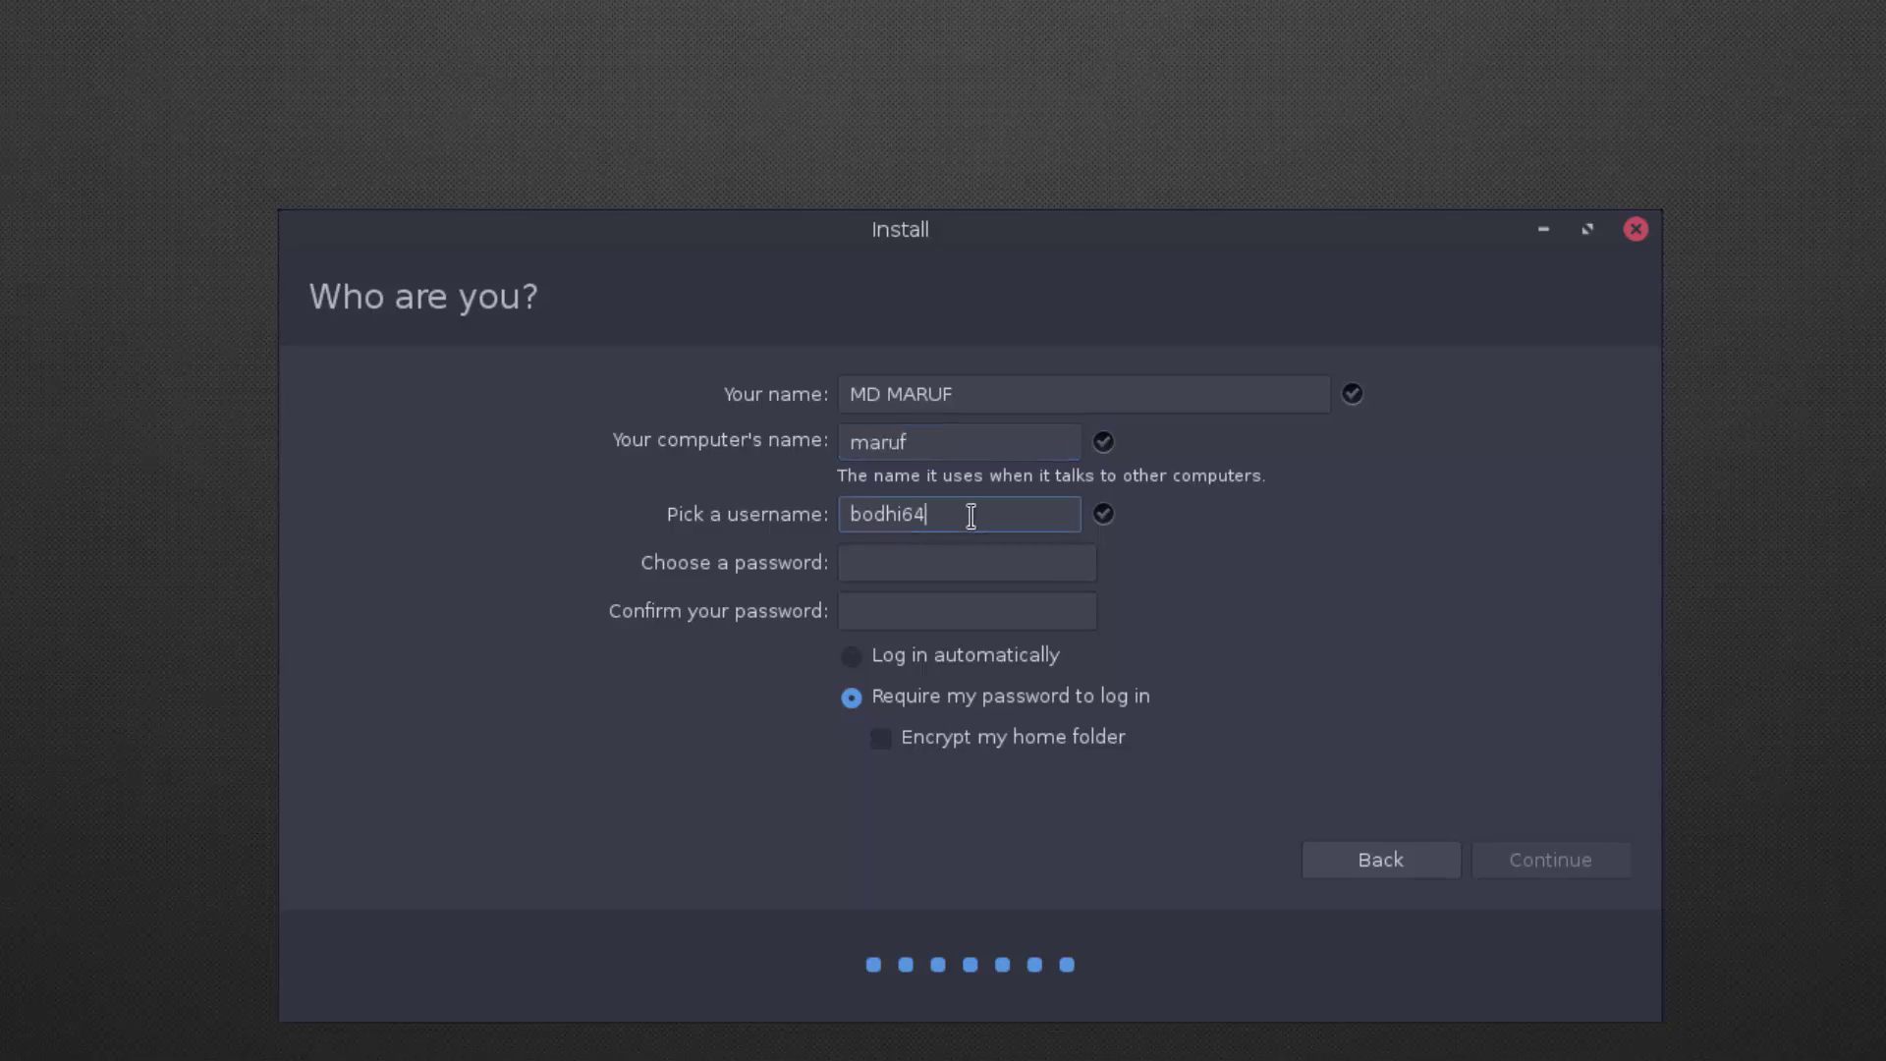
pyautogui.press('BackSpace')
pyautogui.press('BackSpace')
pyautogui.press('BackSpace')
pyautogui.press('BackSpace')
pyautogui.press('BackSpace')
pyautogui.press('BackSpace')
pyautogui.press('BackSpace')
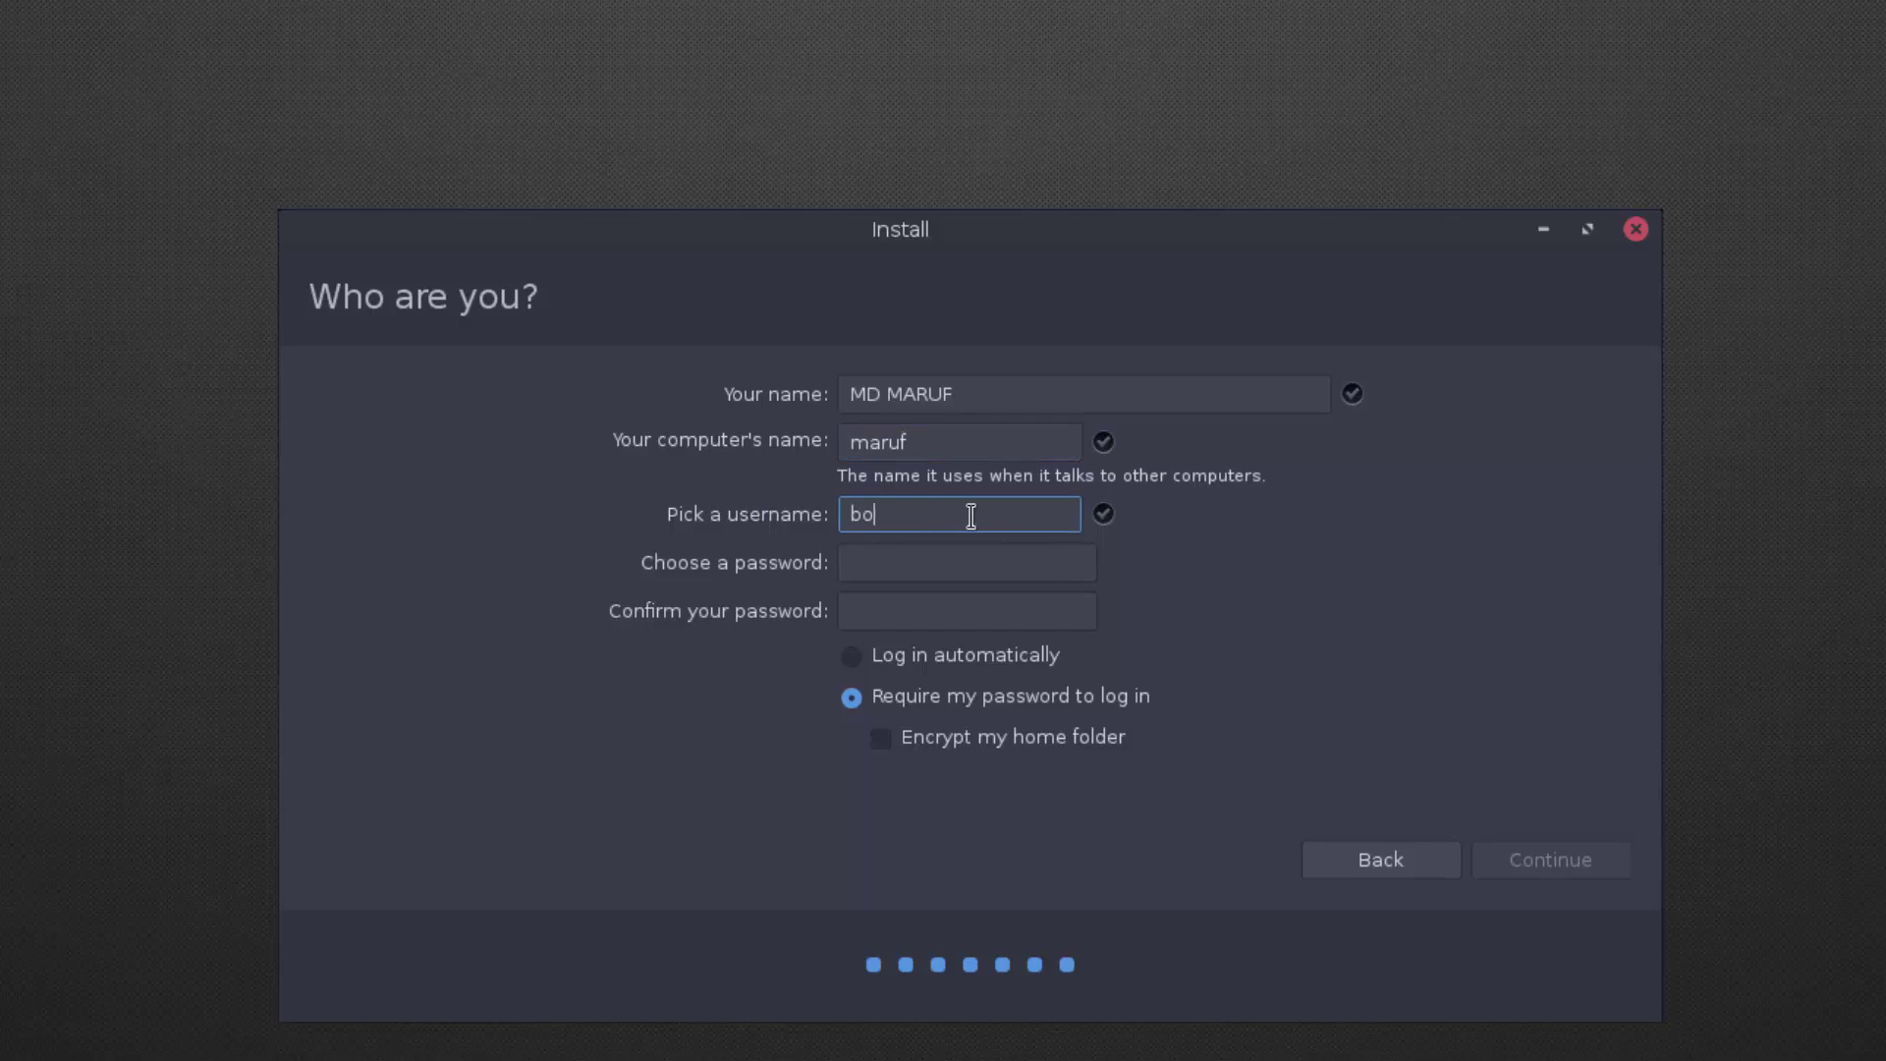
pyautogui.write('maruf')
pyautogui.click(965, 569)
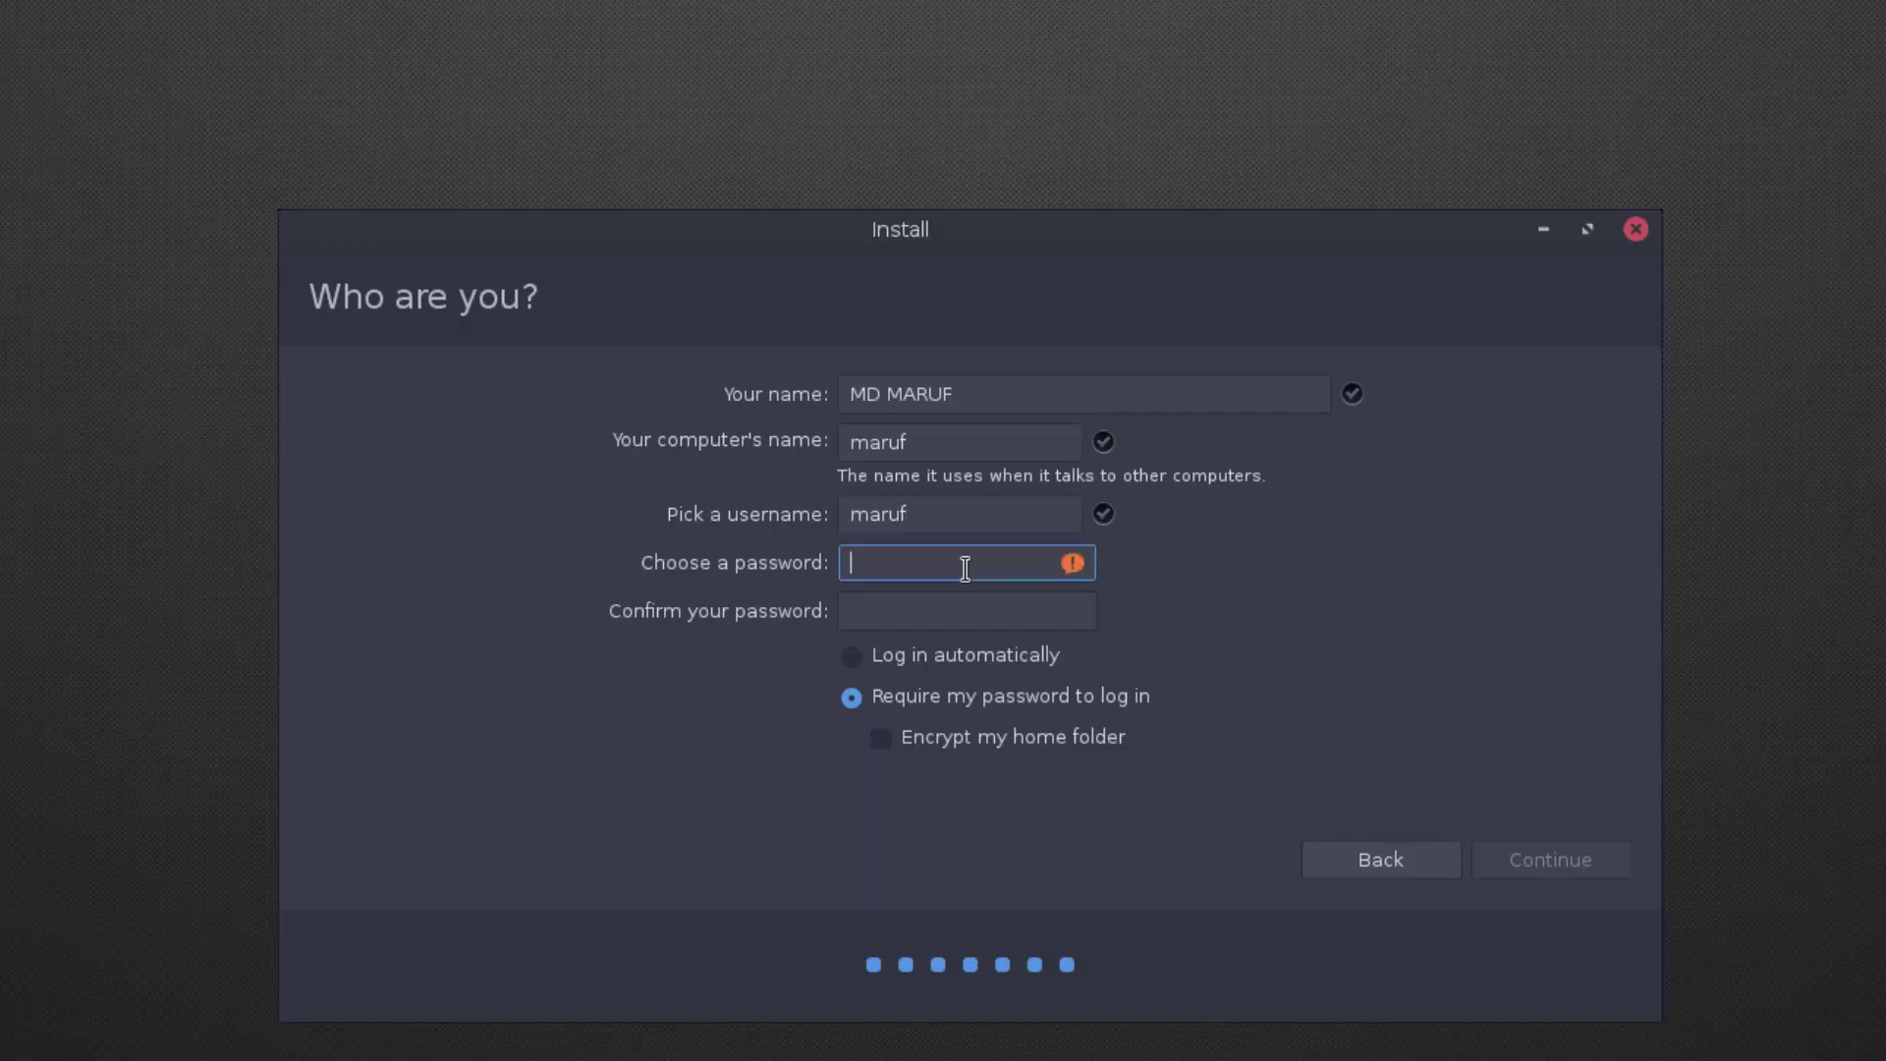
pyautogui.write('m')
pyautogui.click(946, 616)
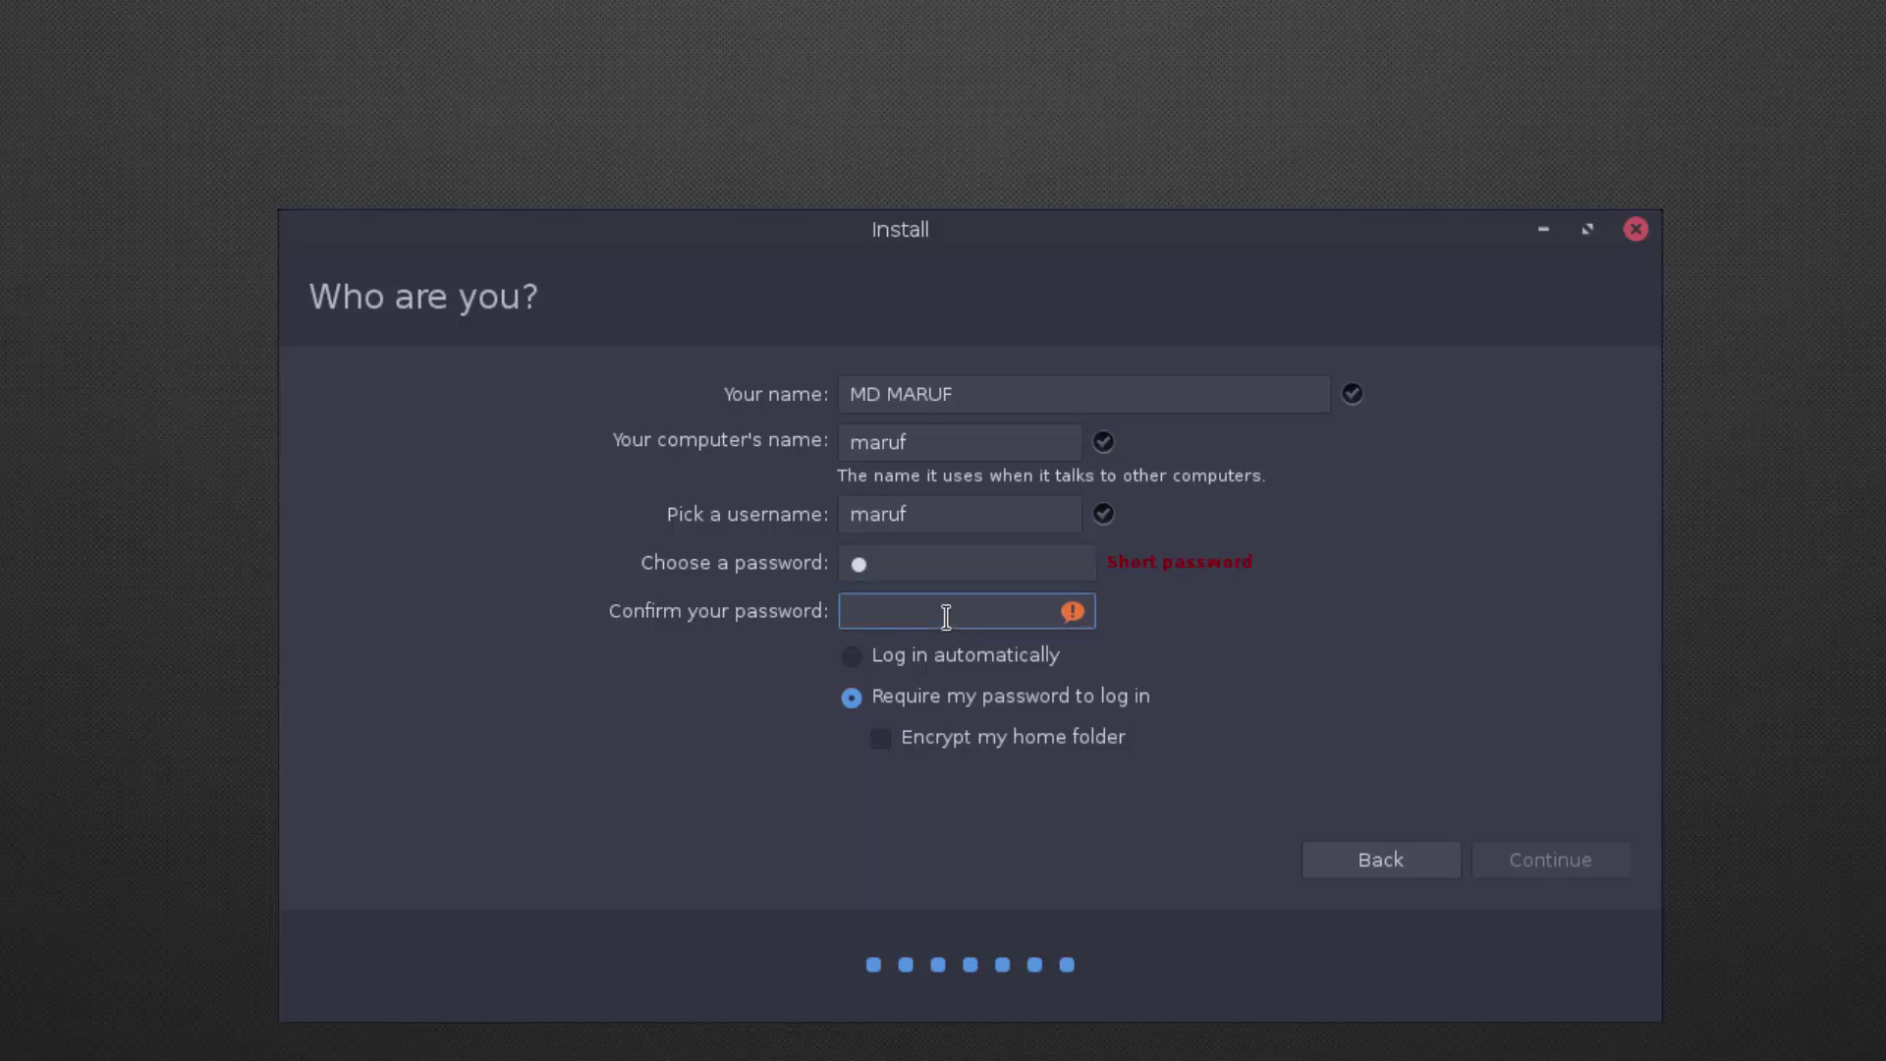
pyautogui.write('m')
pyautogui.click(1558, 874)
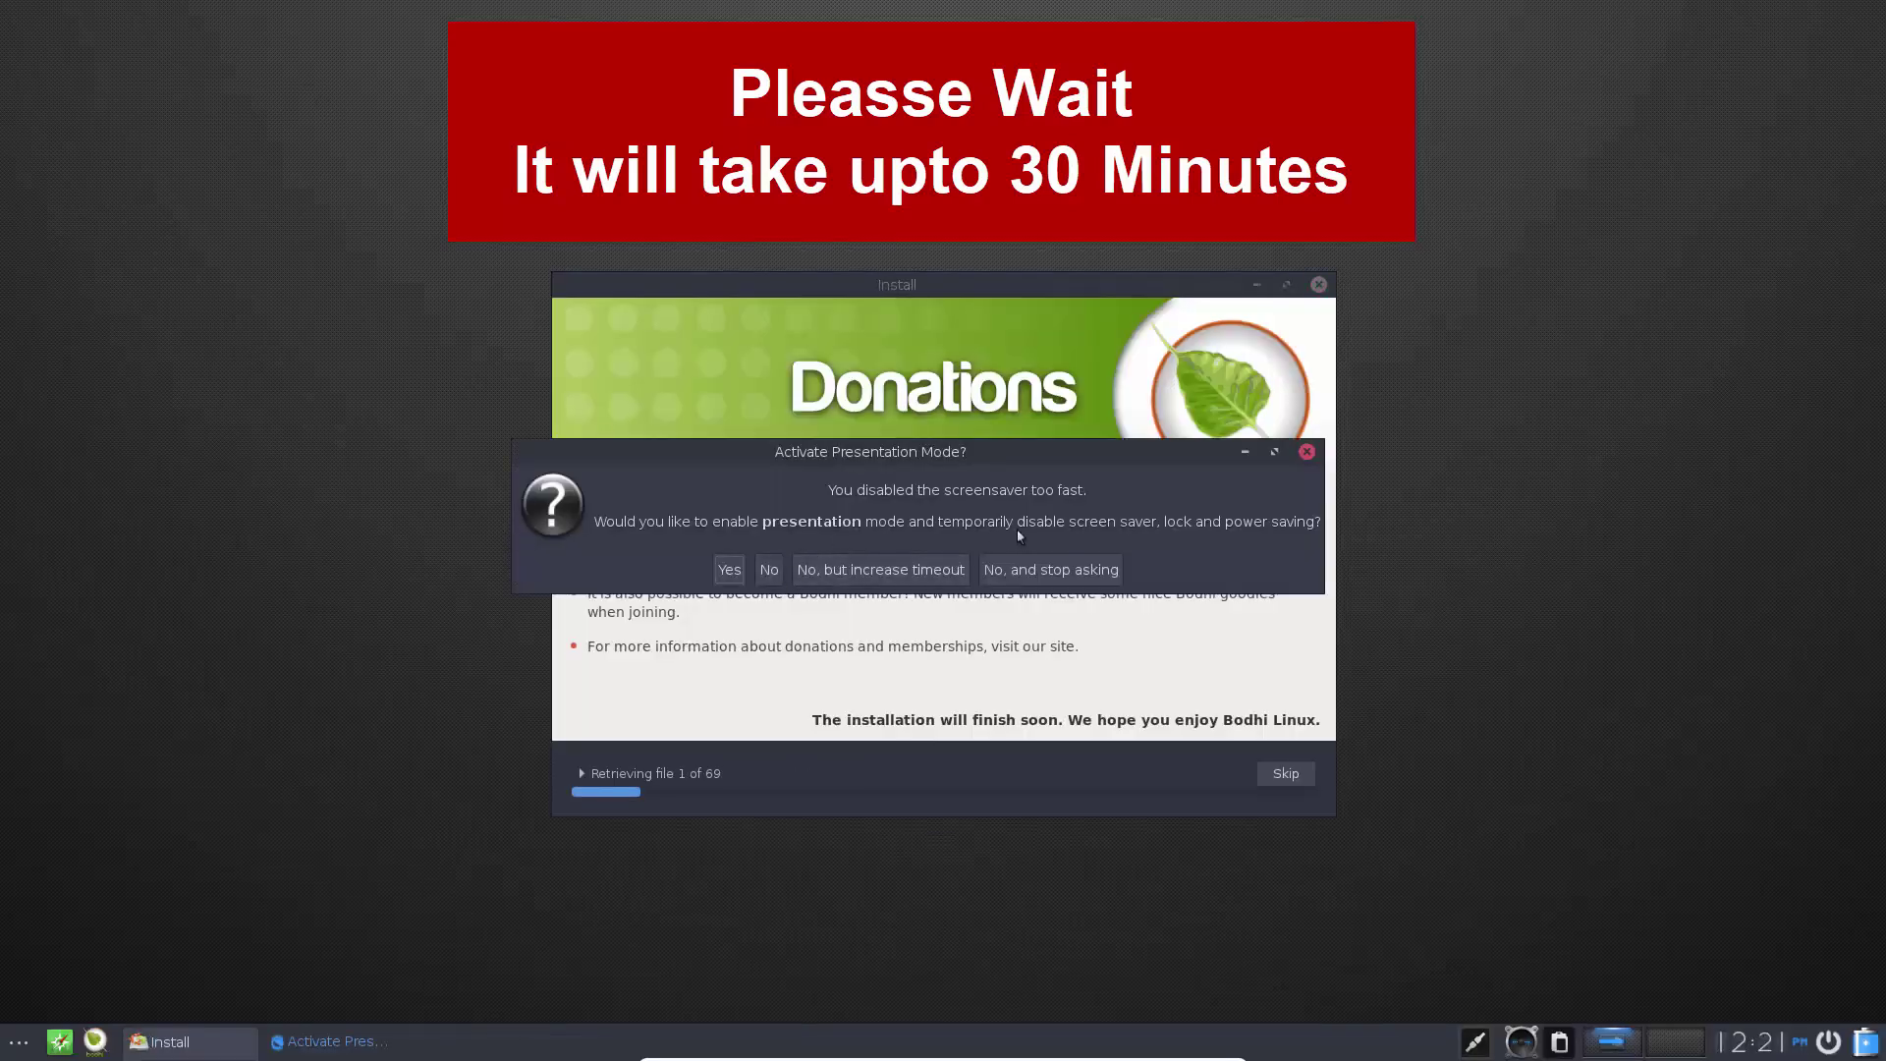
# - Choose 'No, and stop asking' to turn down presentation mode while installation runs
pyautogui.click(1002, 570)
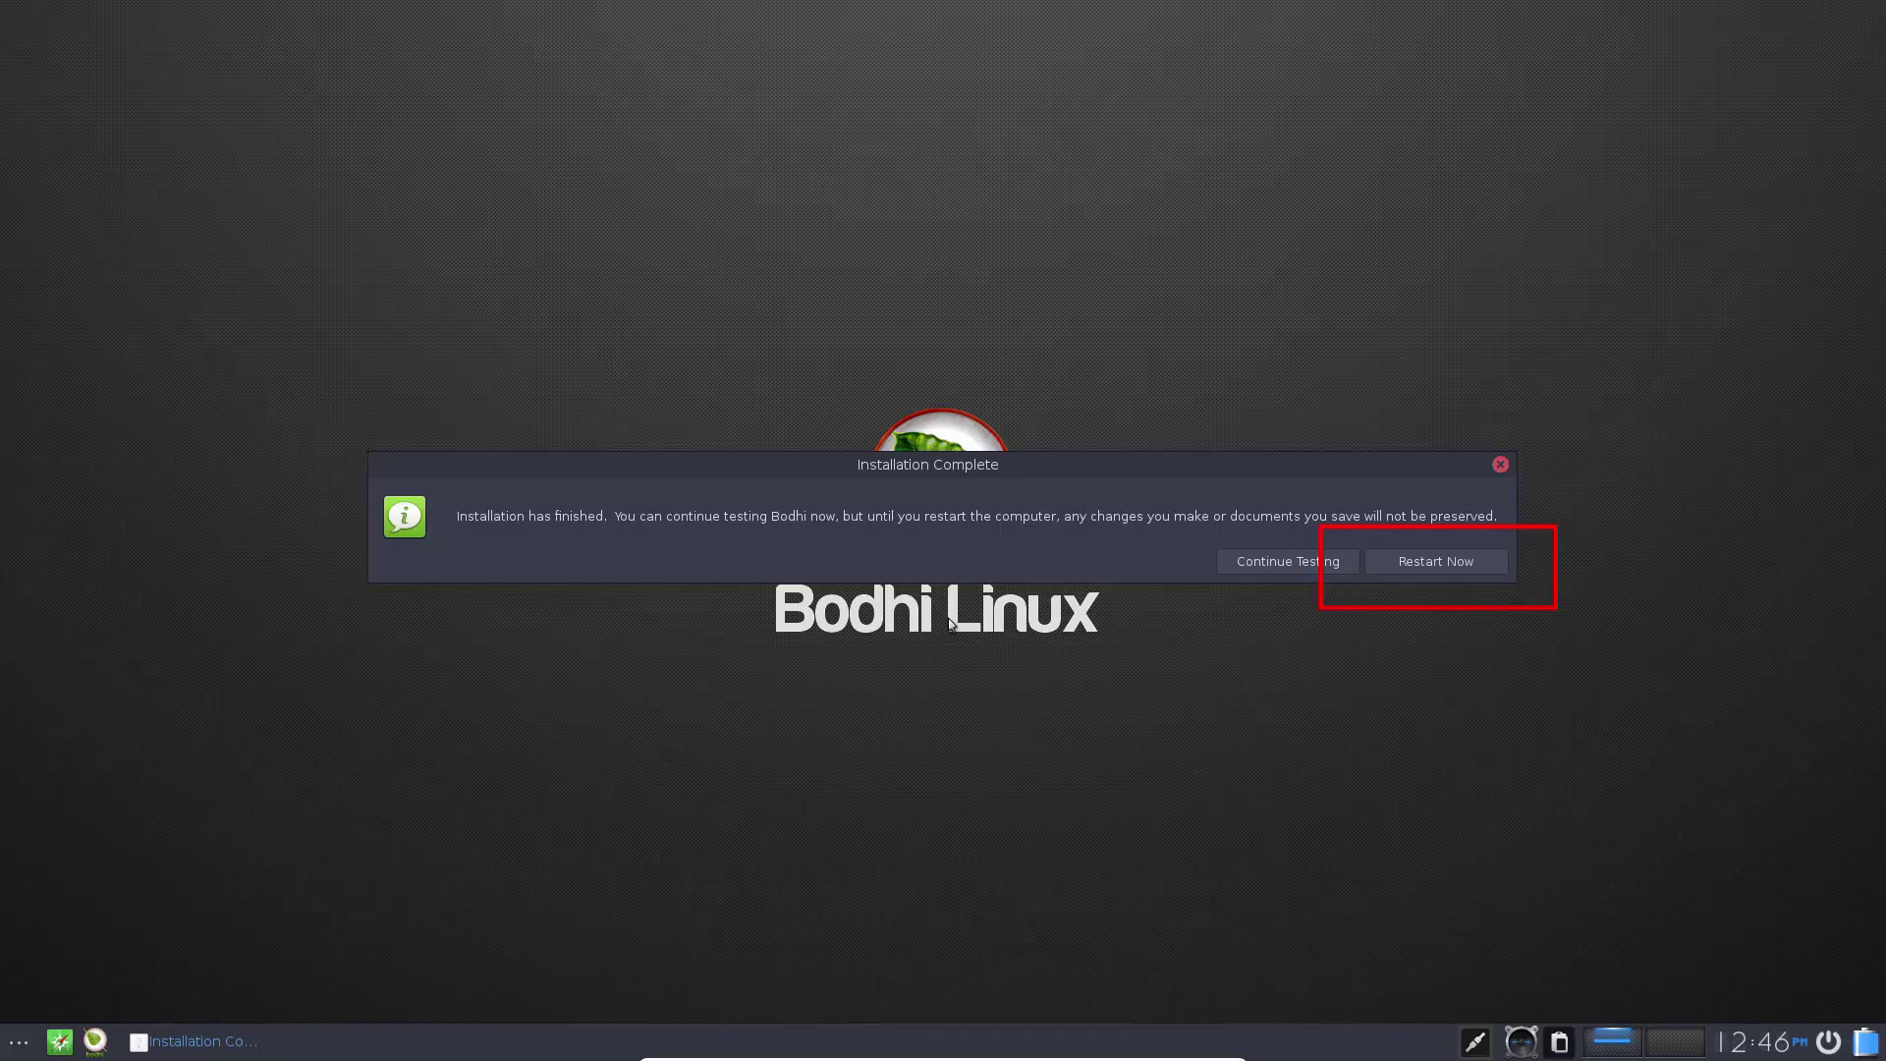
# - Restart into the installed Bodhi Linux, then leave full screen to show the VirtualBox Manager
pyautogui.click(1459, 573)
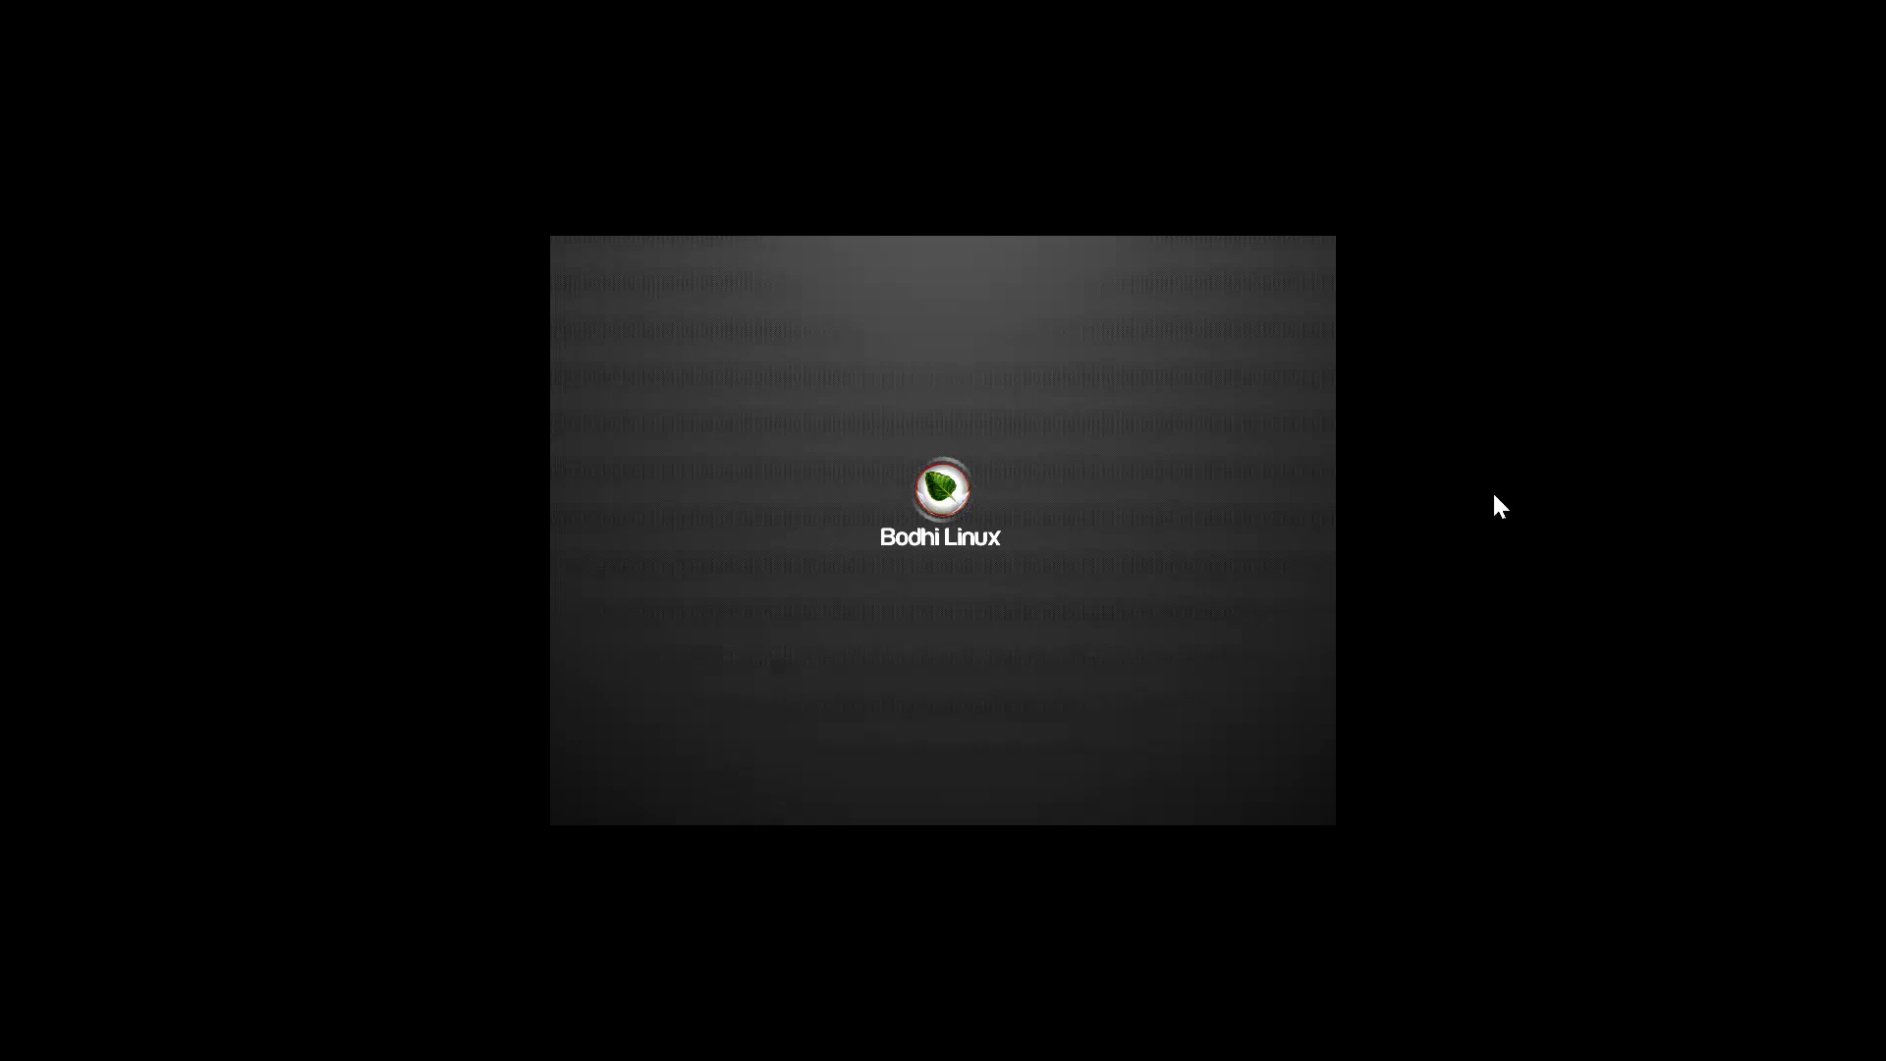
pyautogui.hotkey('alt', 'Tab')
pyautogui.hotkey('alt', 'Tab')
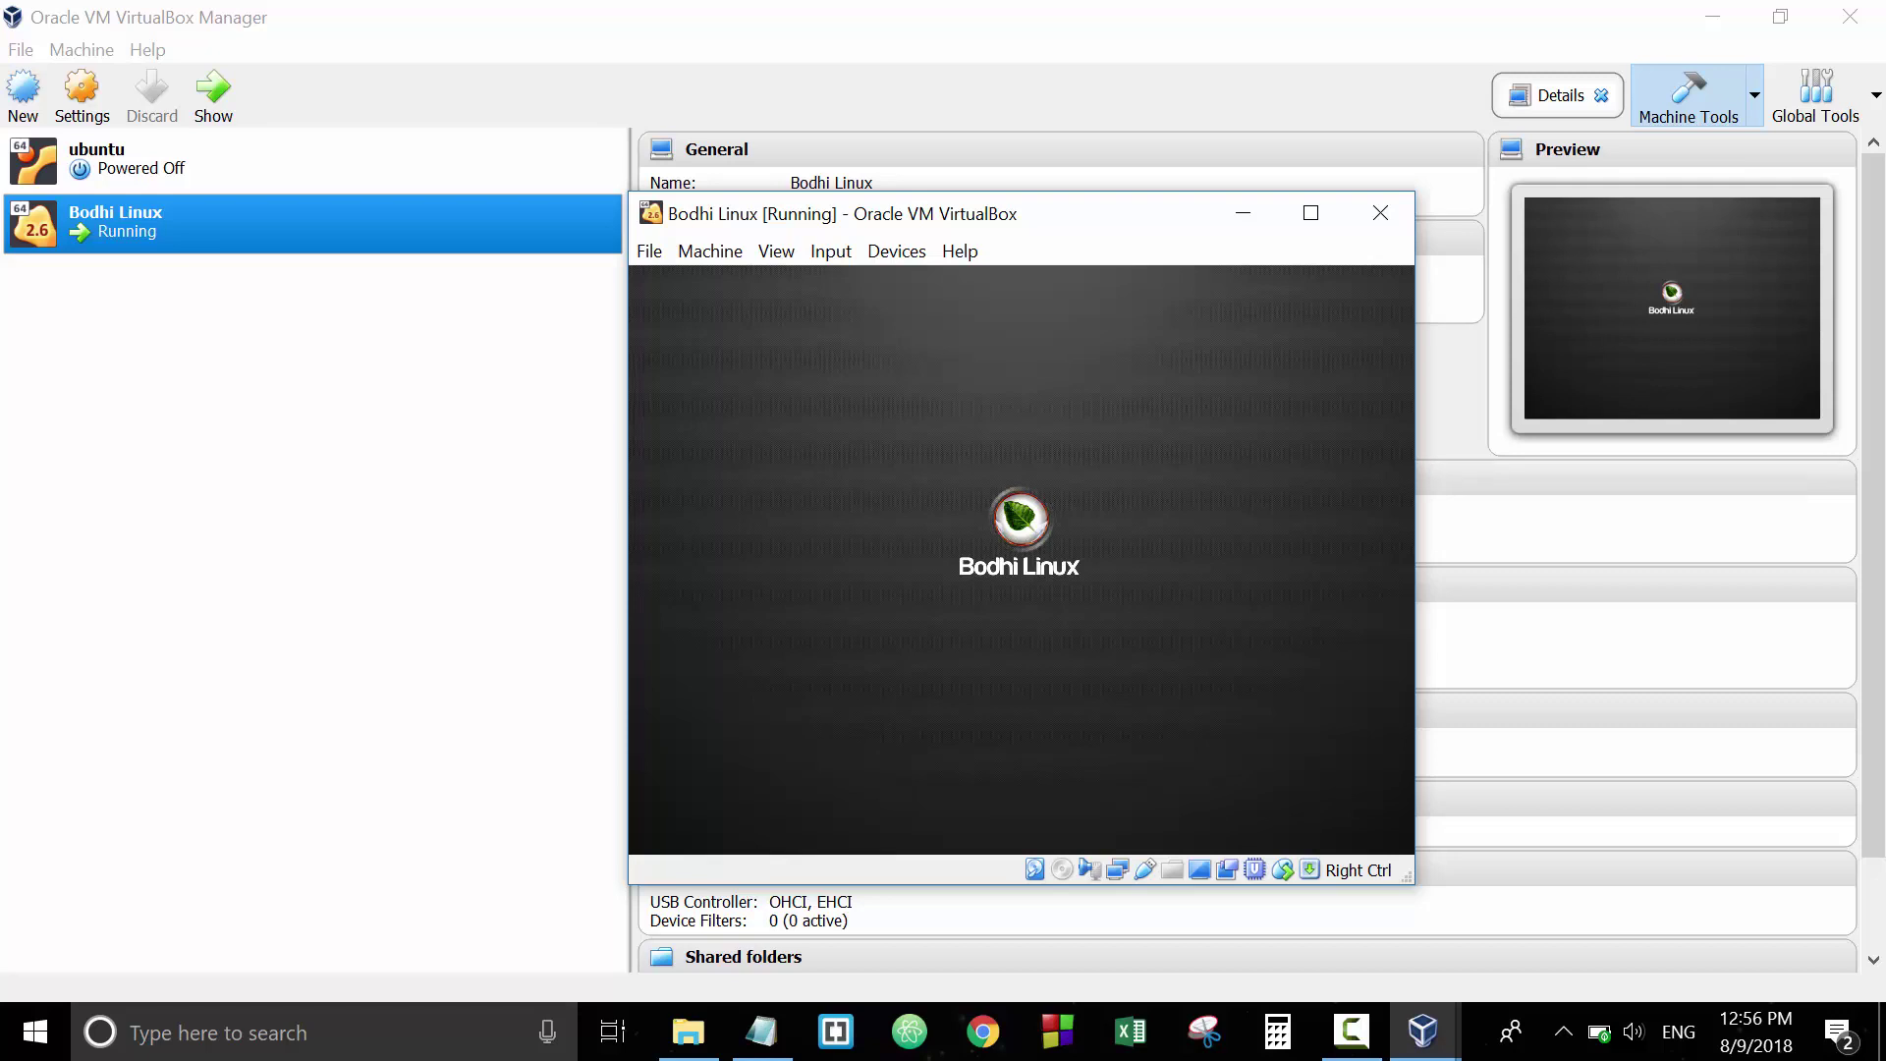
# - Close the Bodhi Linux VM window using 'Power off the machine' in the Close Virtual Machine dialog
pyautogui.click(1381, 218)
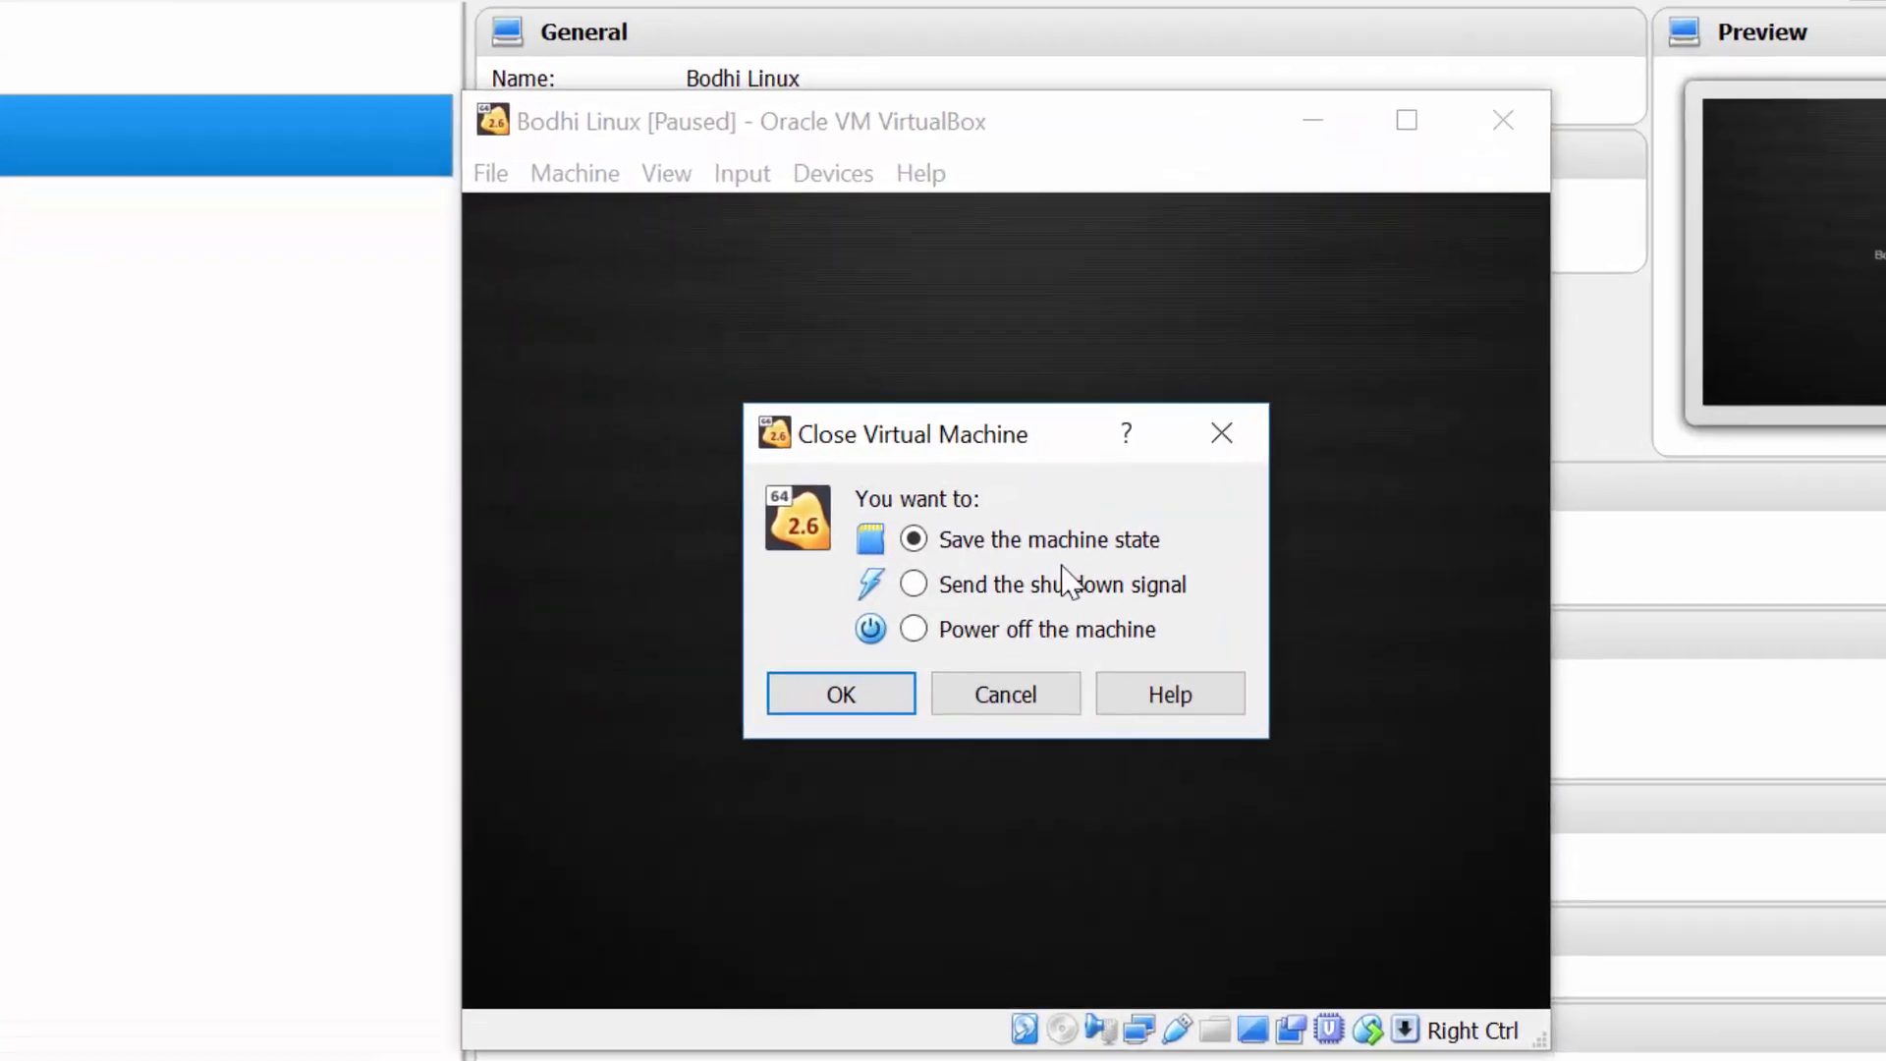
pyautogui.click(928, 643)
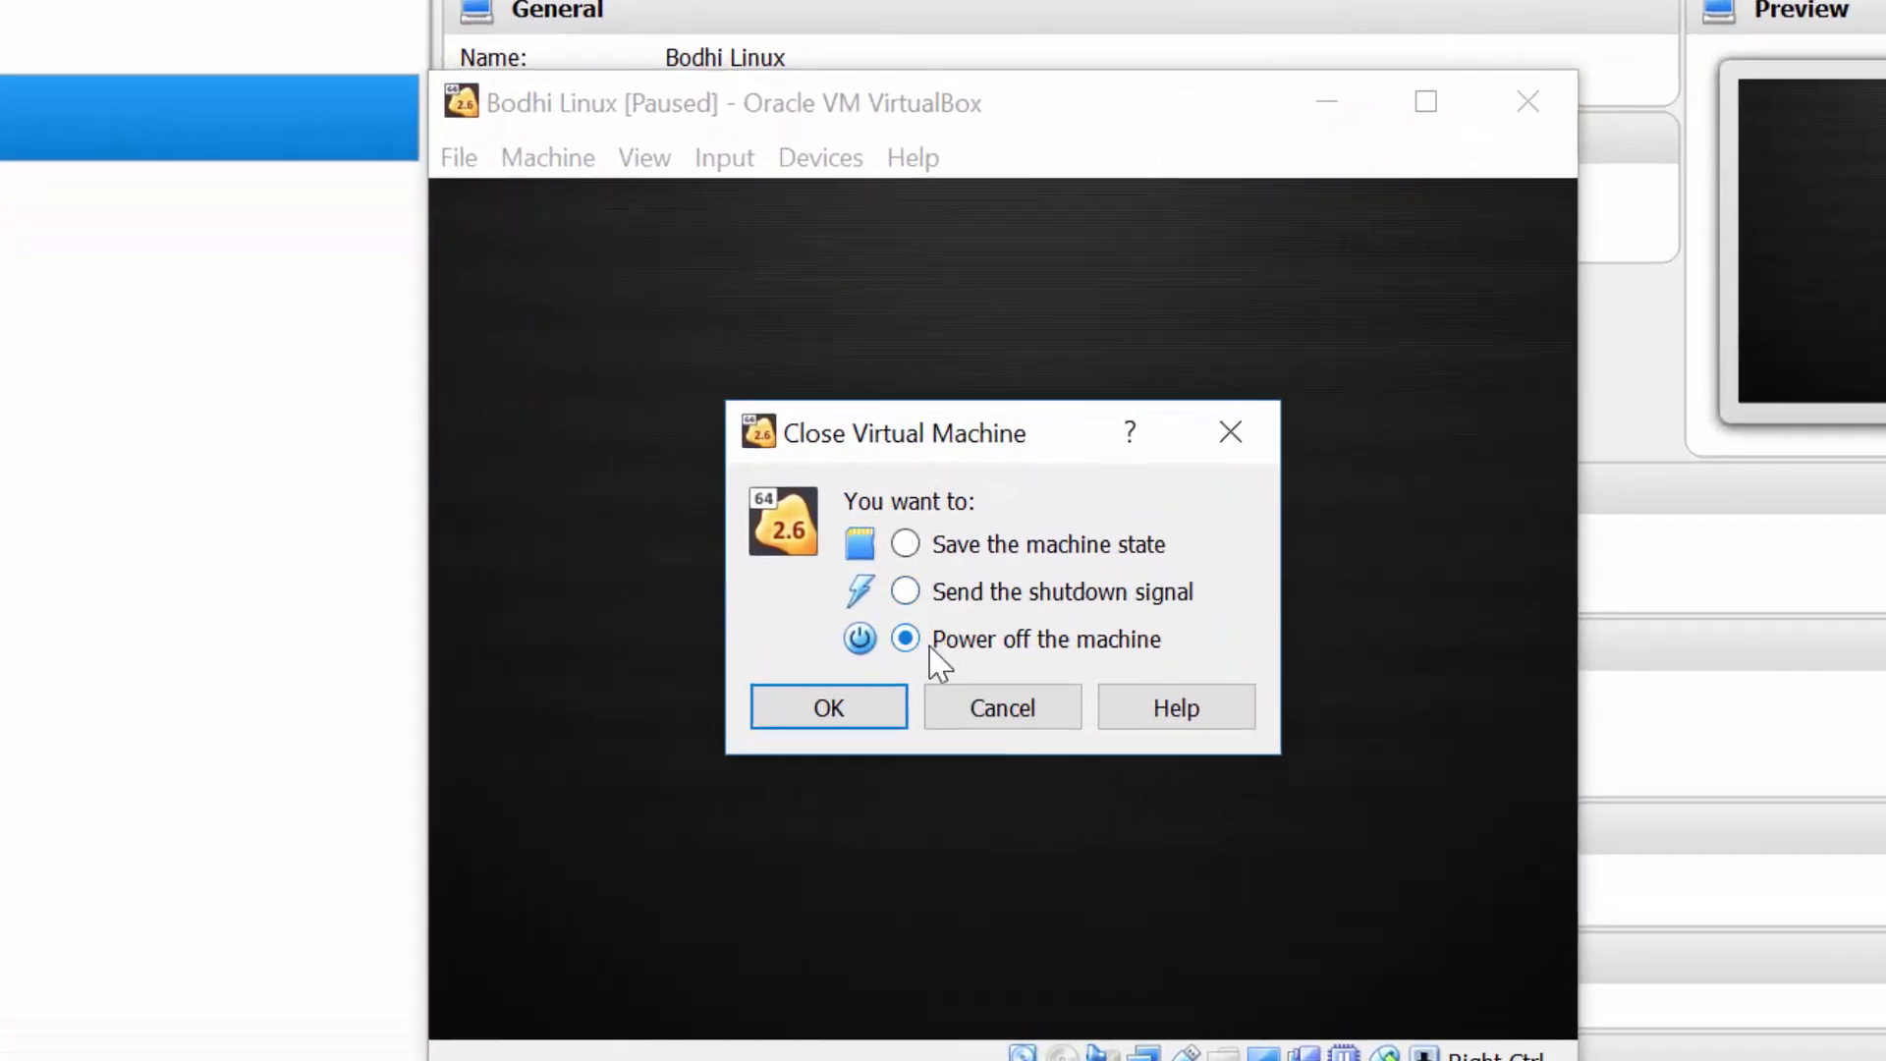
pyautogui.click(853, 722)
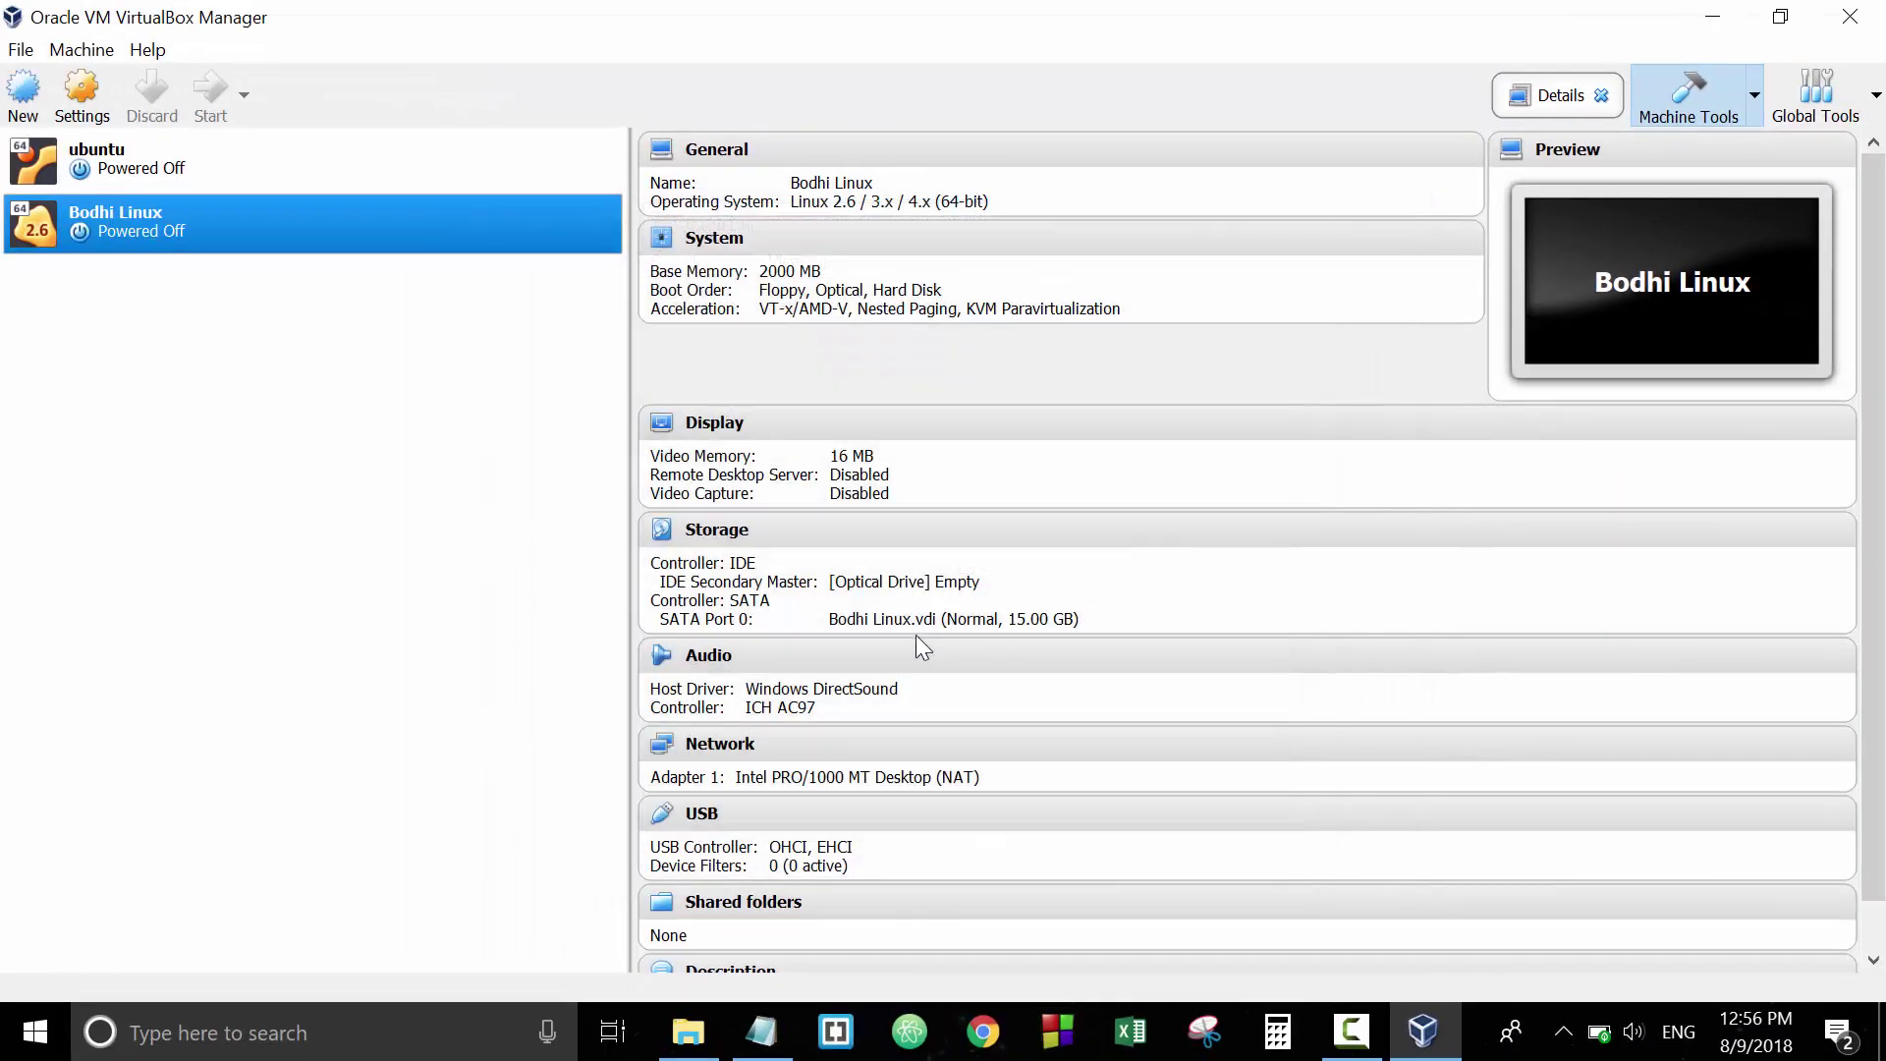
# - Start the Bodhi Linux VM and switch its window to View > Full-screen Mode
pyautogui.click(200, 91)
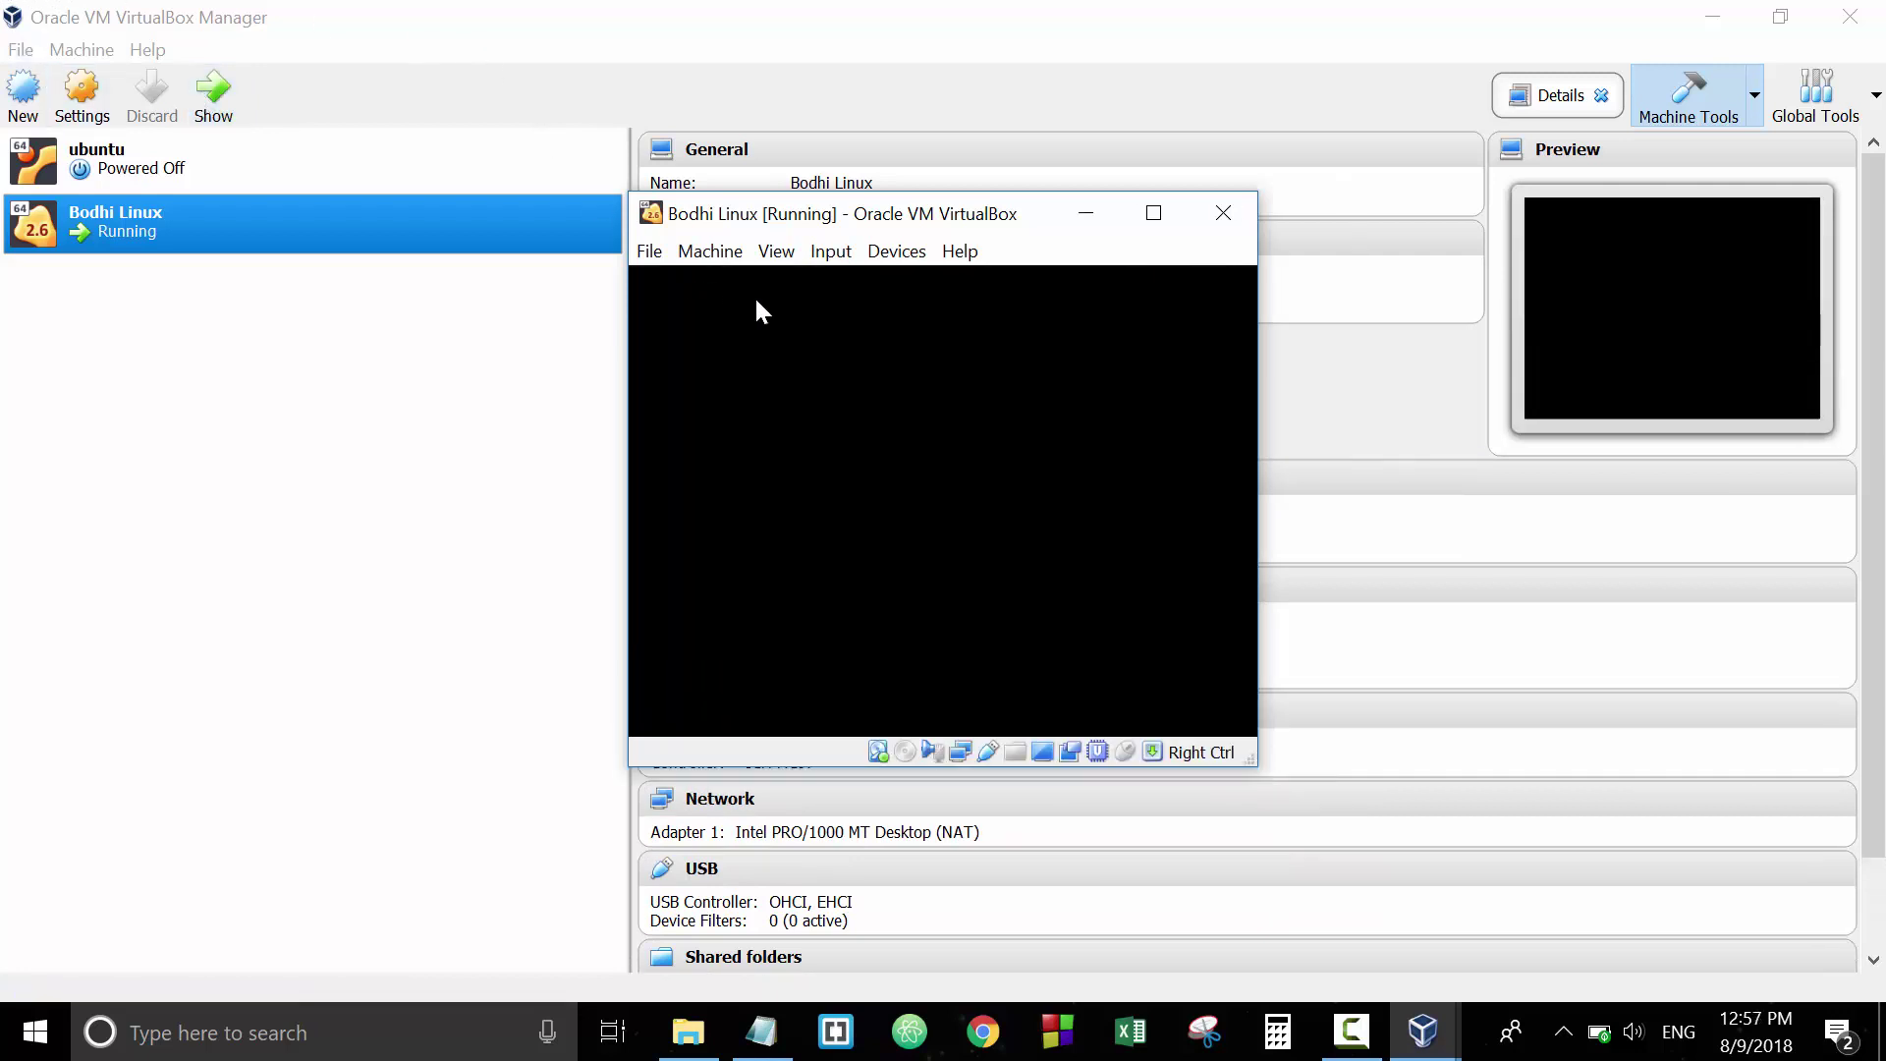
pyautogui.click(782, 247)
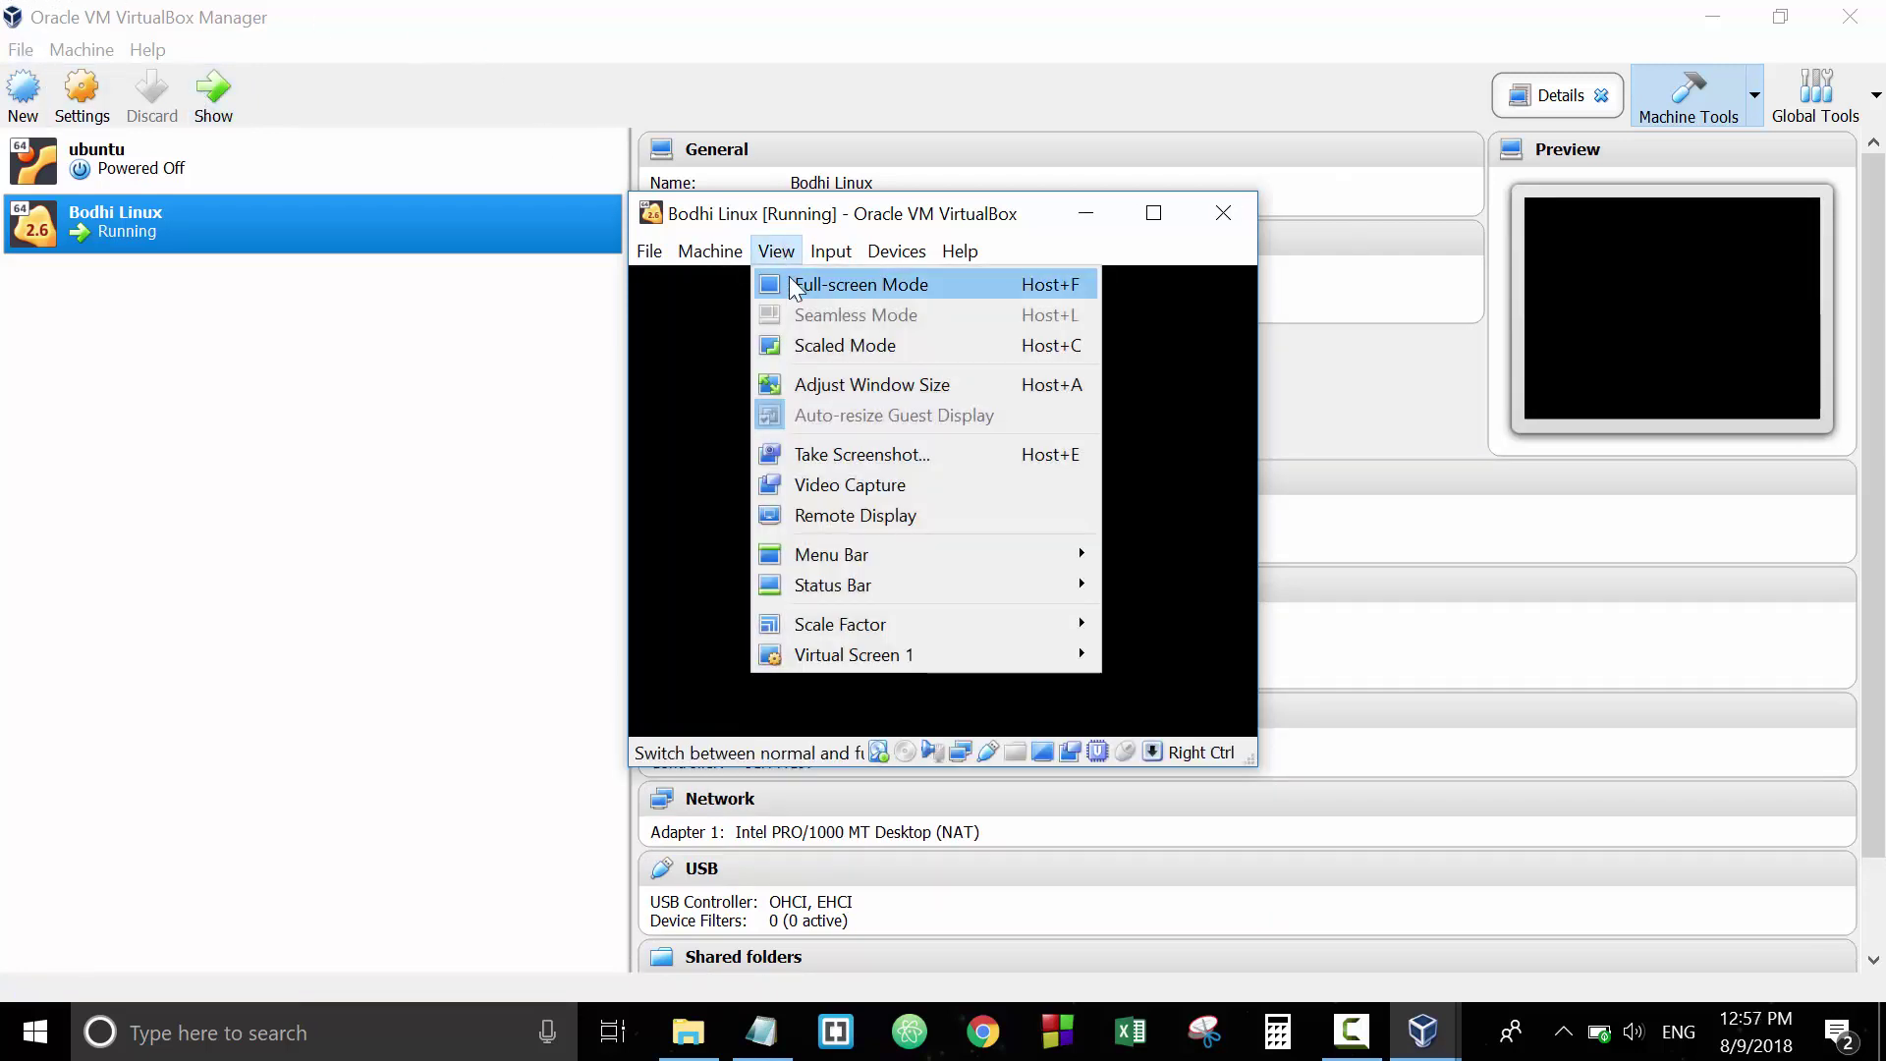
pyautogui.click(790, 281)
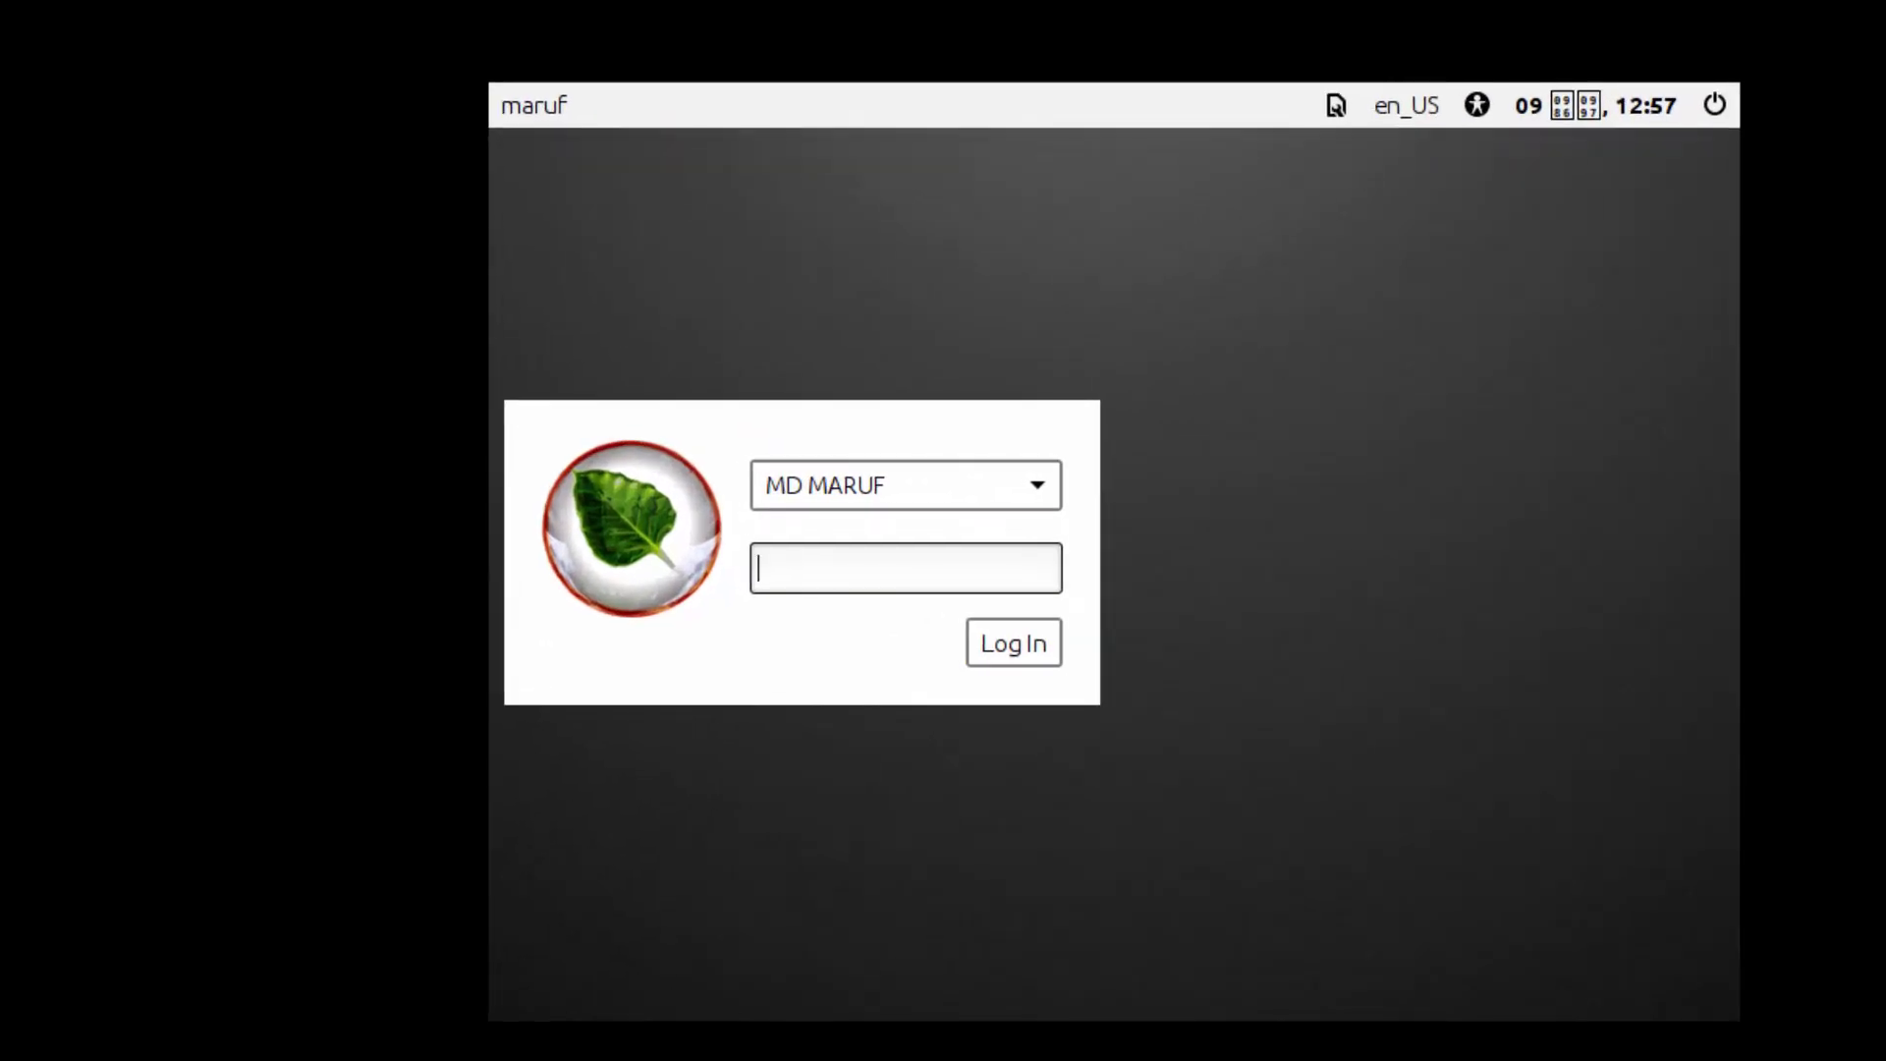
# - Enter the account password and log in, retyping it after the 'Incorrect password' rejection
pyautogui.write('m')
pyautogui.click(1006, 646)
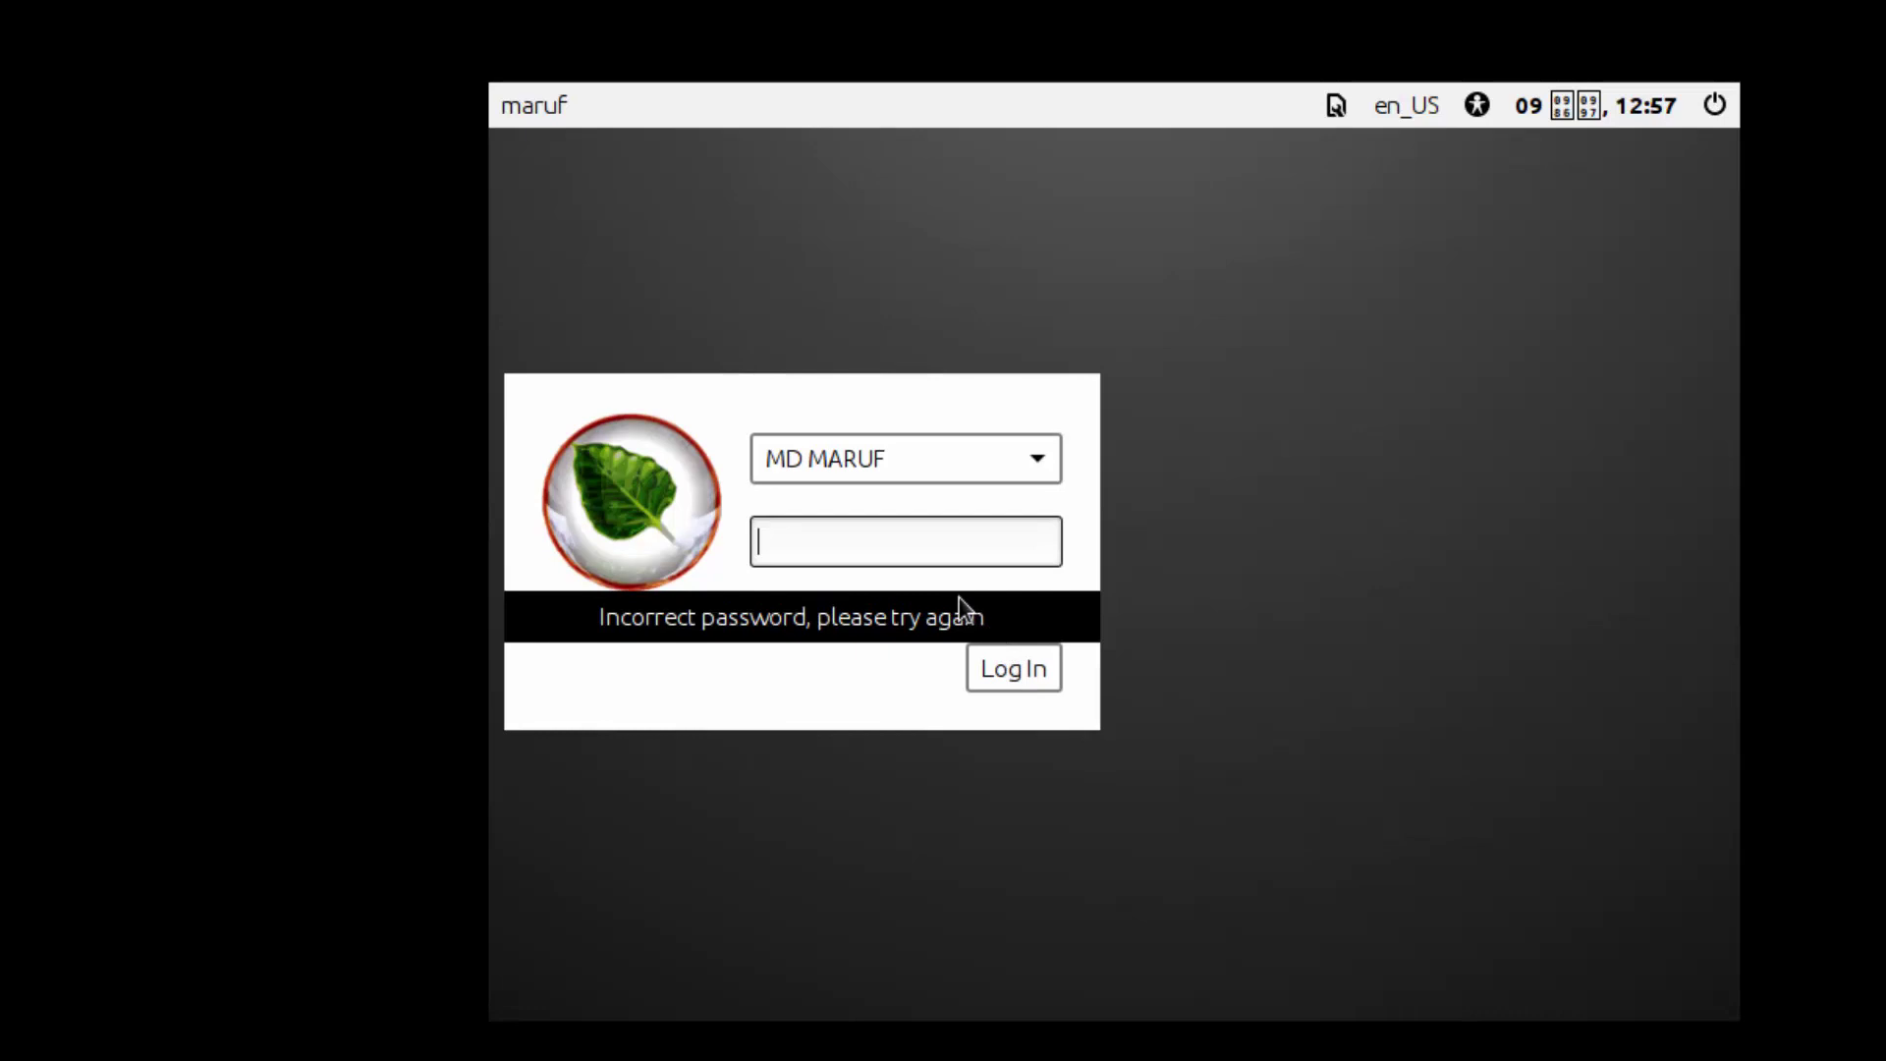
pyautogui.write('a')
pyautogui.click(1004, 669)
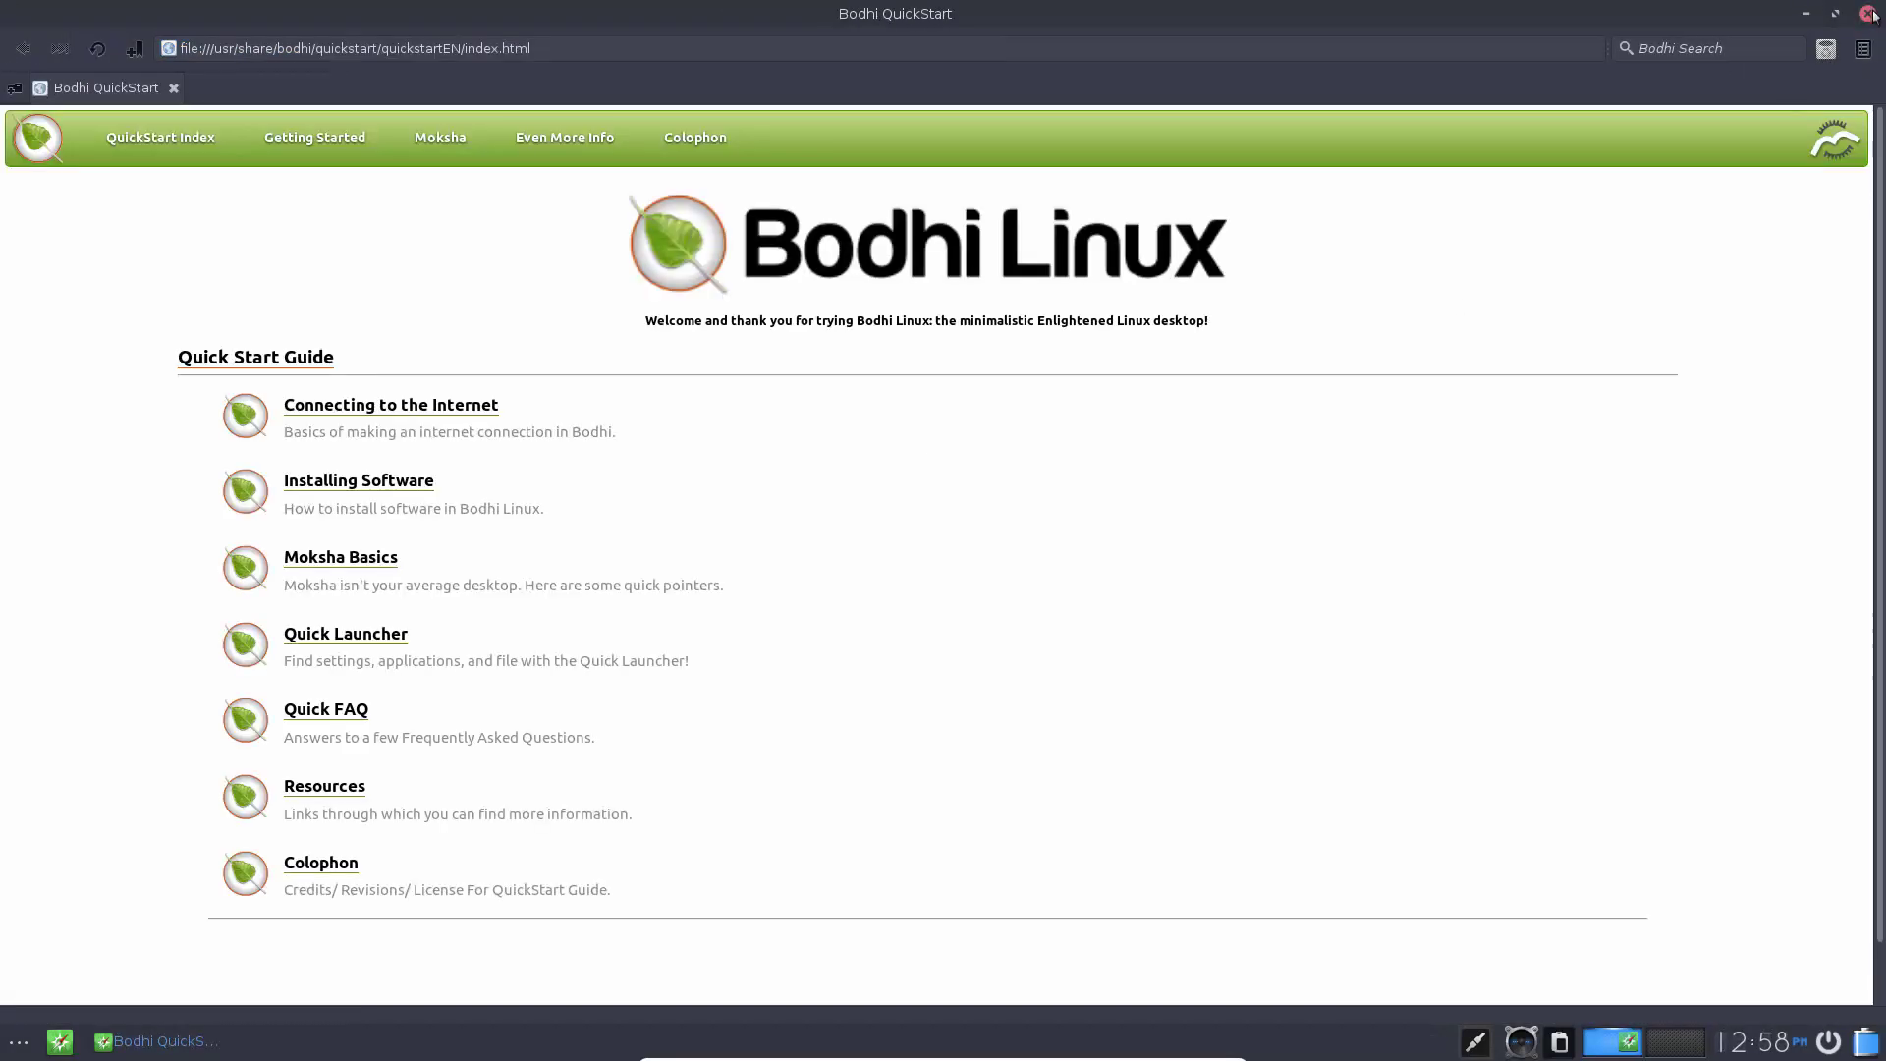
# - Close the Bodhi QuickStart guide window, then open and dismiss the desktop main menu
pyautogui.hotkey('alt', 'F4')
pyautogui.click(821, 464)
pyautogui.click(584, 555)
pyautogui.click(560, 464)
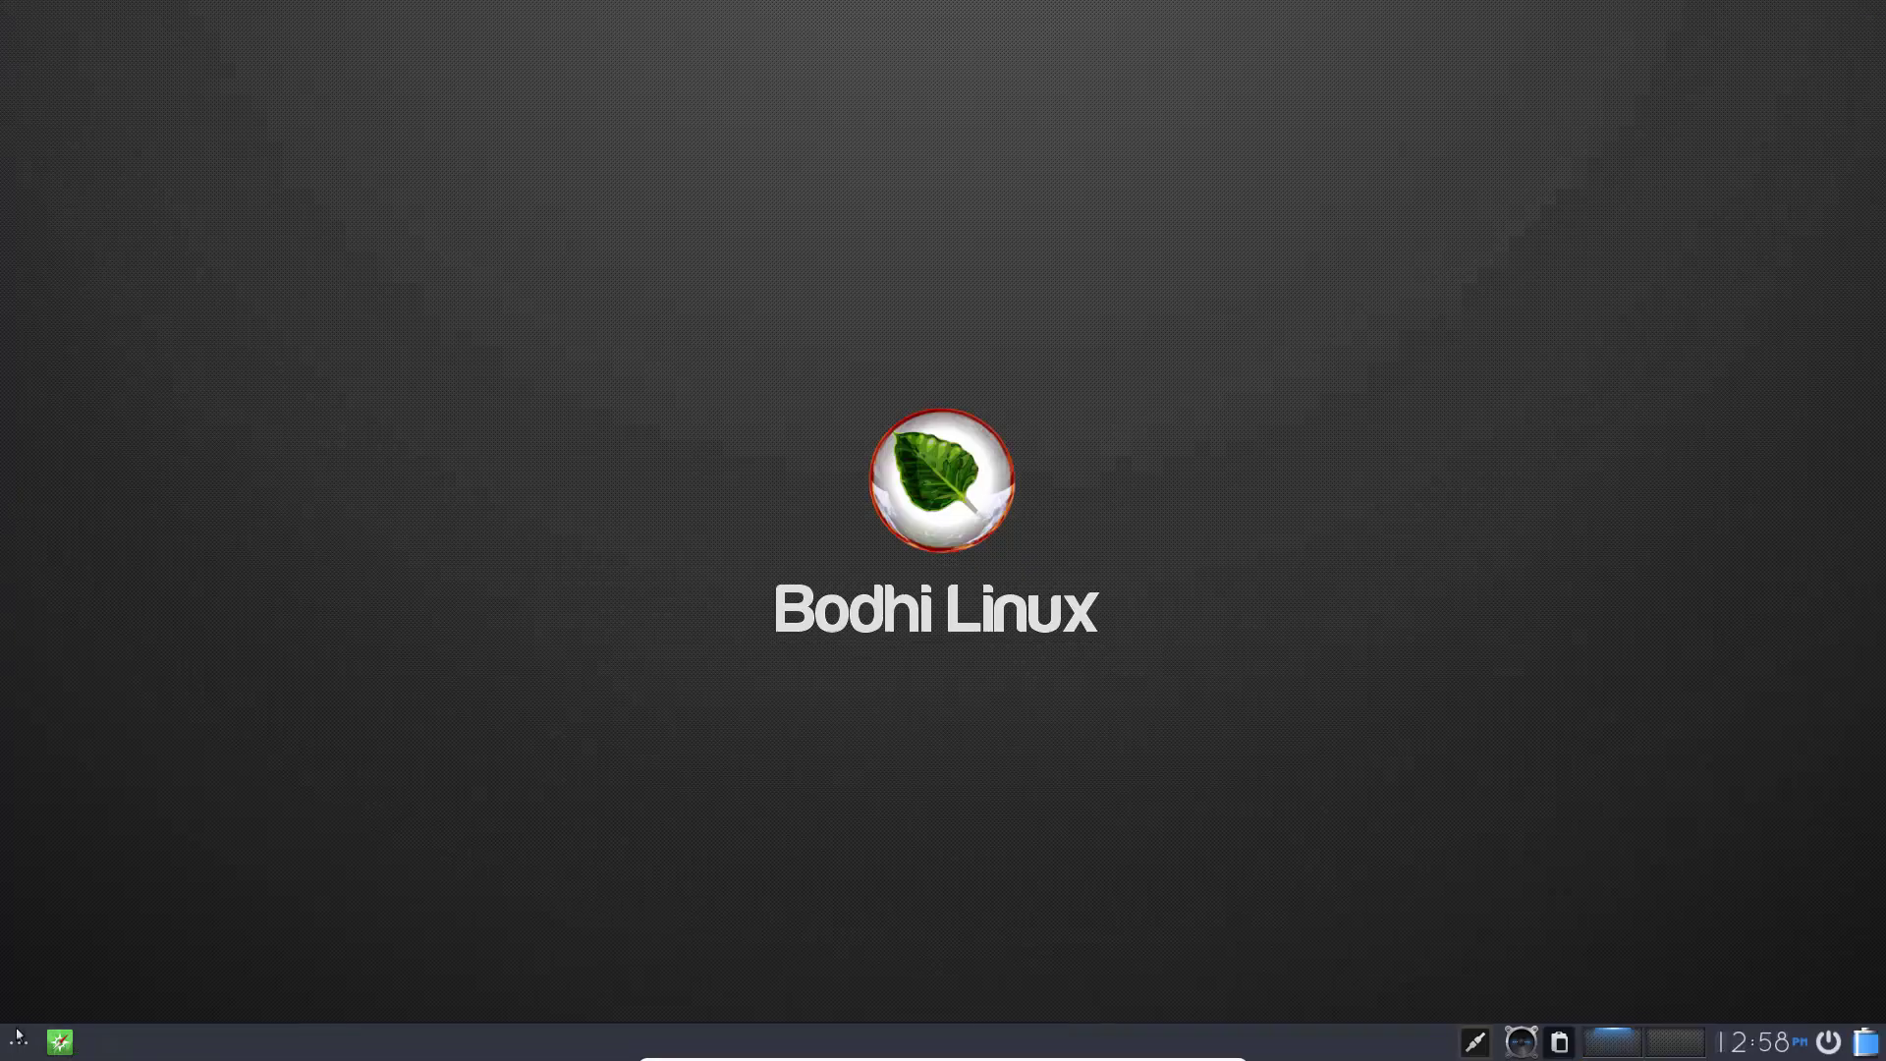
# - Open the Home folder from Places in the main menu, maximize the file manager, then close it
pyautogui.click(18, 1039)
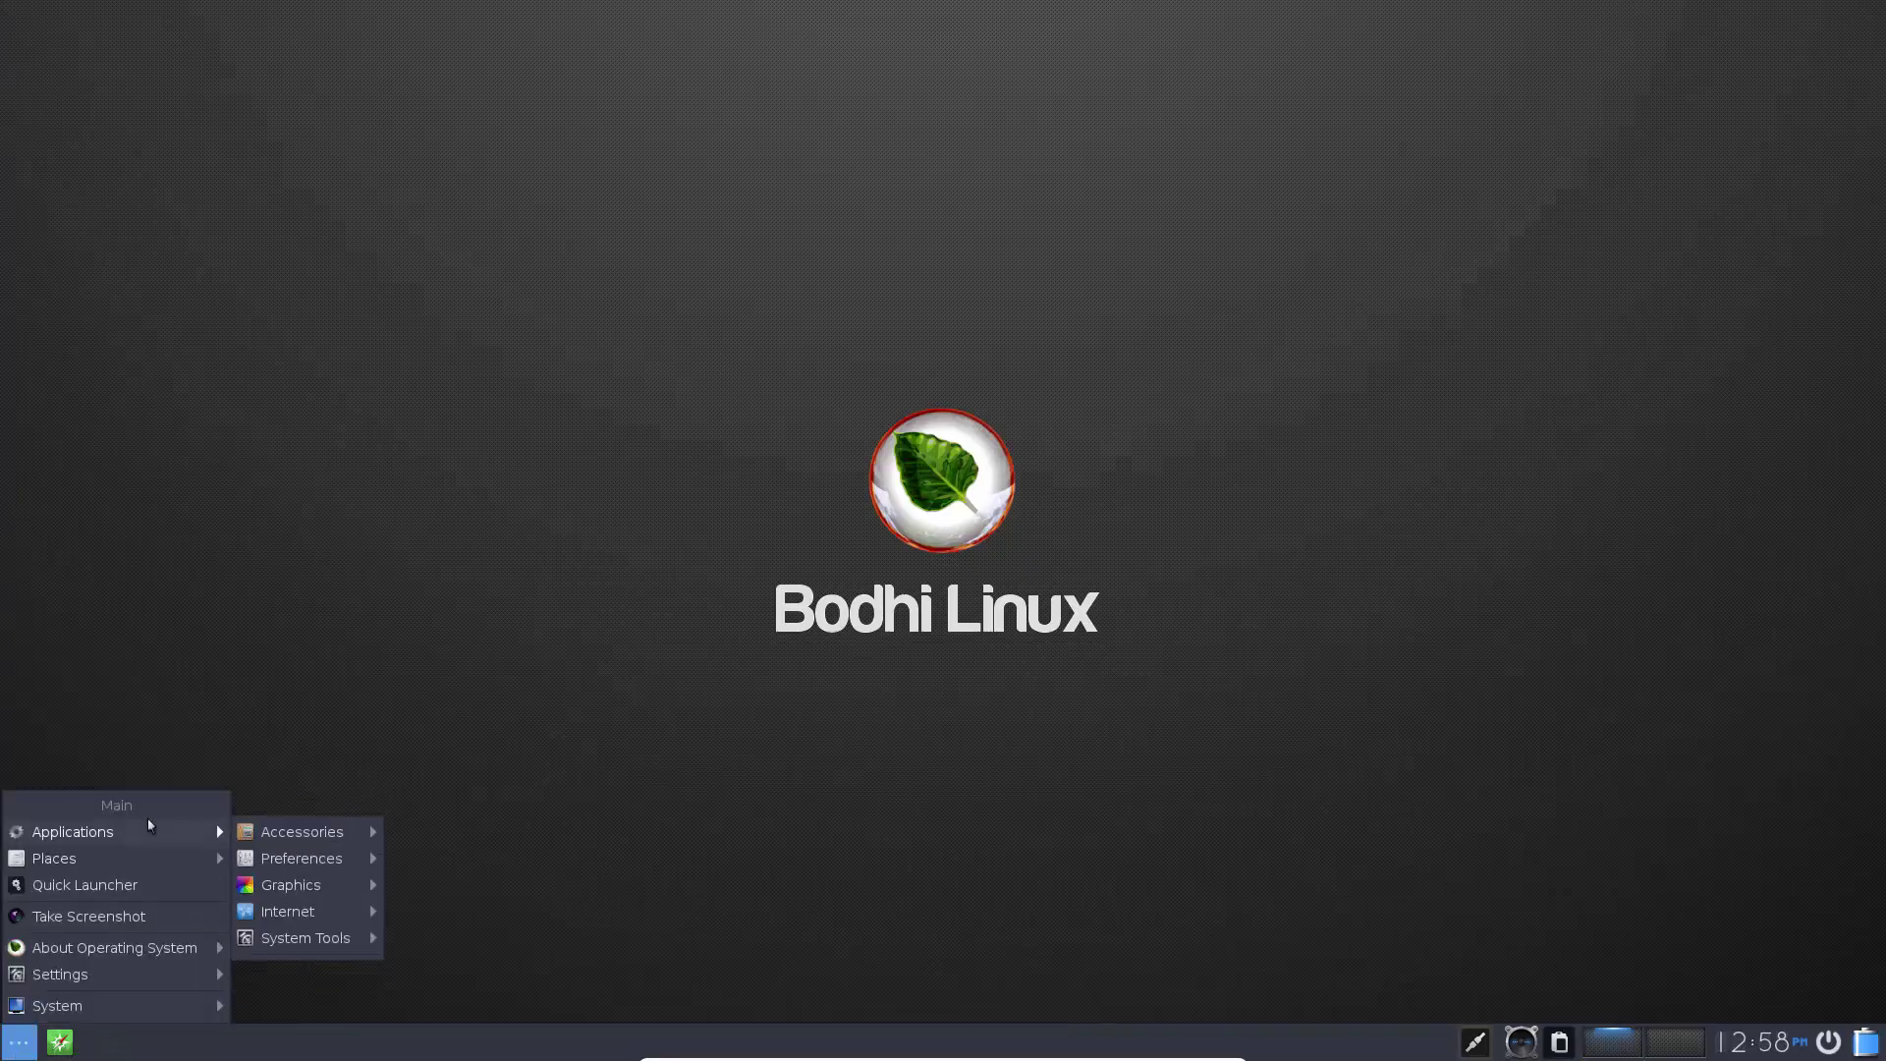
pyautogui.moveTo(153, 866)
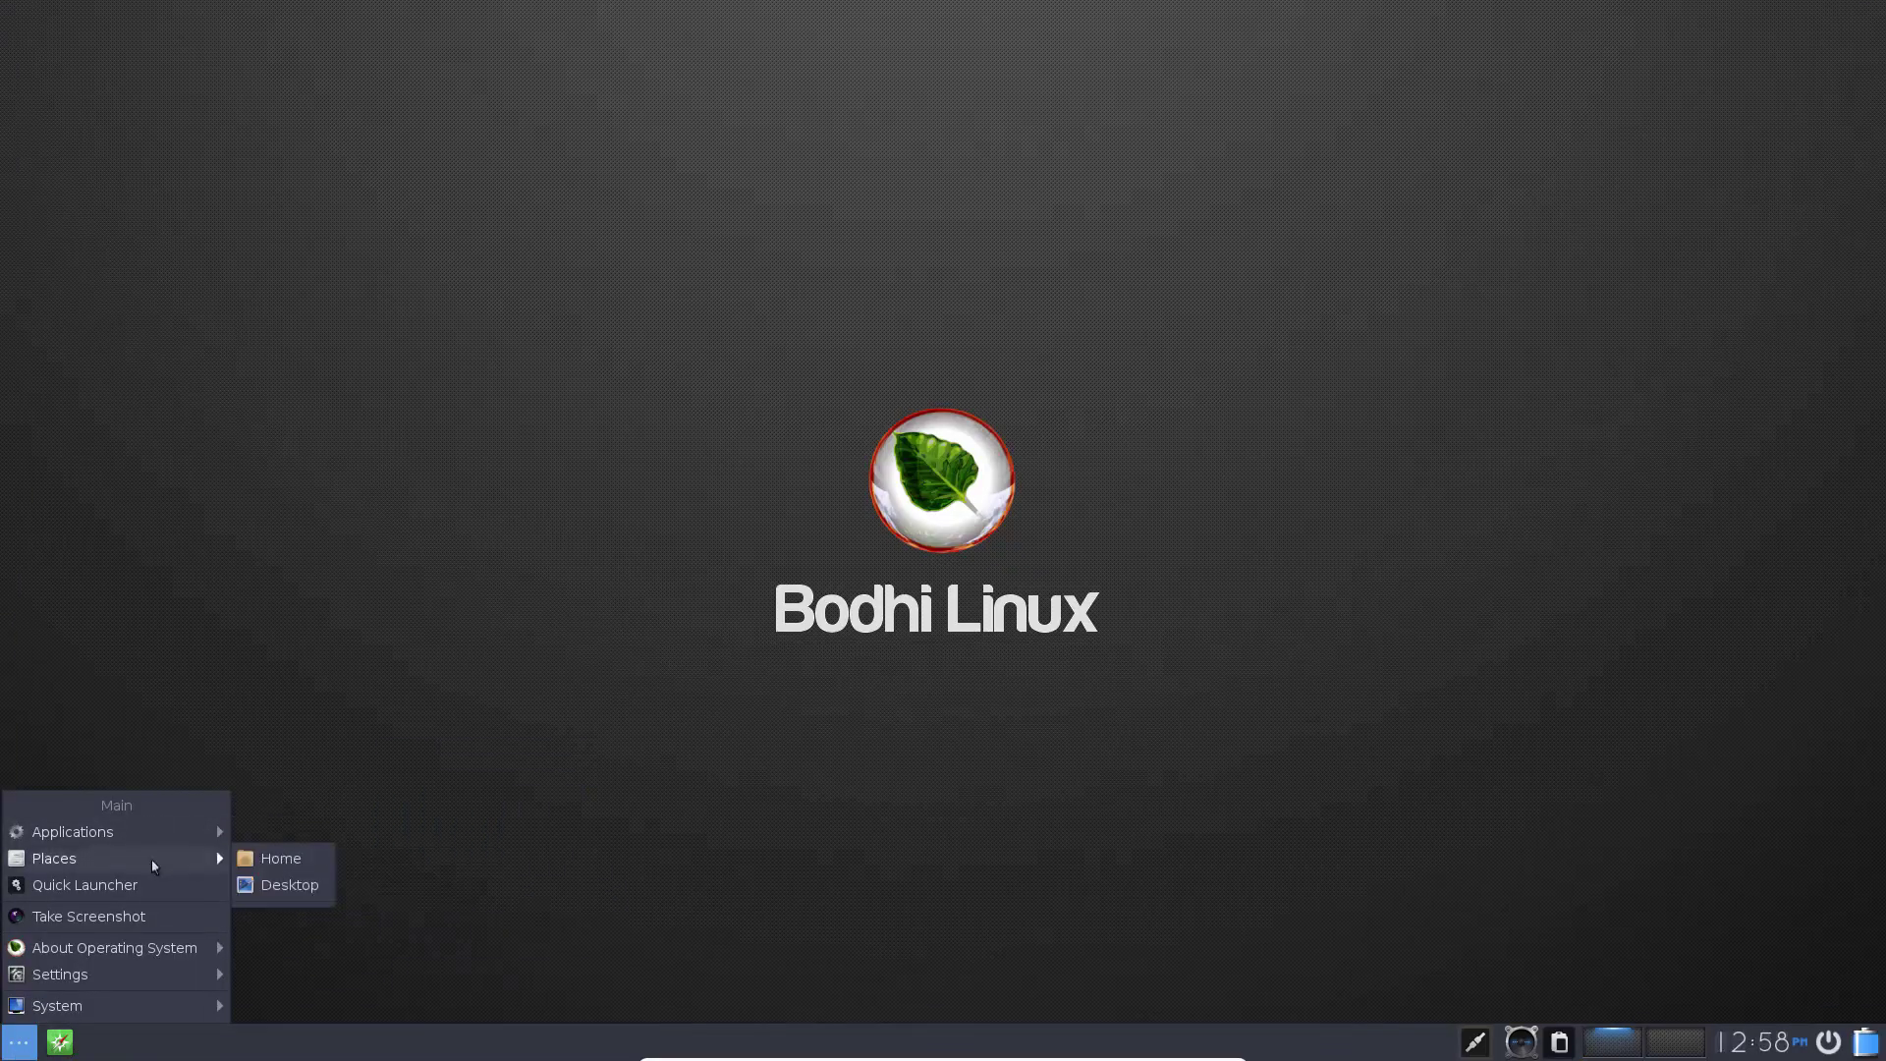
pyautogui.click(281, 858)
pyautogui.click(580, 14)
pyautogui.click(1869, 15)
# - Shut down the VM with System > Power Off from the main menu
pyautogui.click(18, 1041)
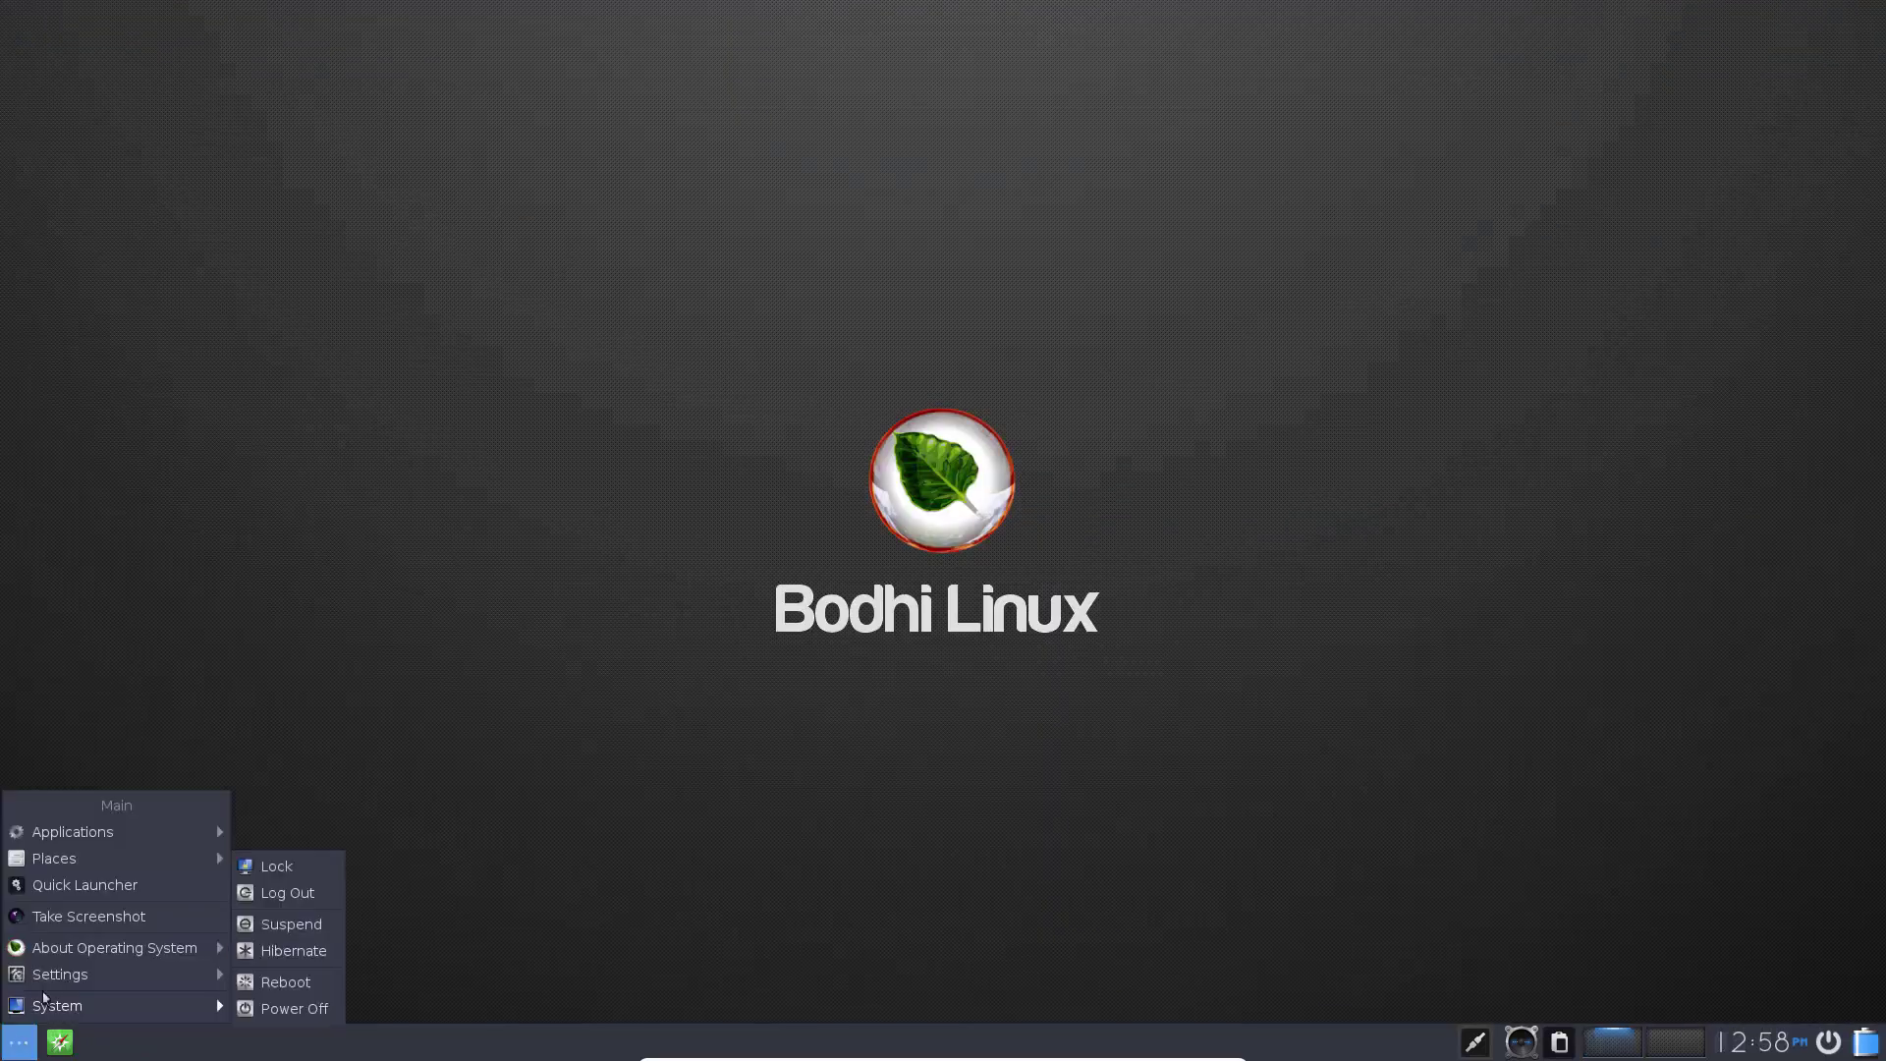
pyautogui.moveTo(127, 1007)
pyautogui.click(295, 1009)
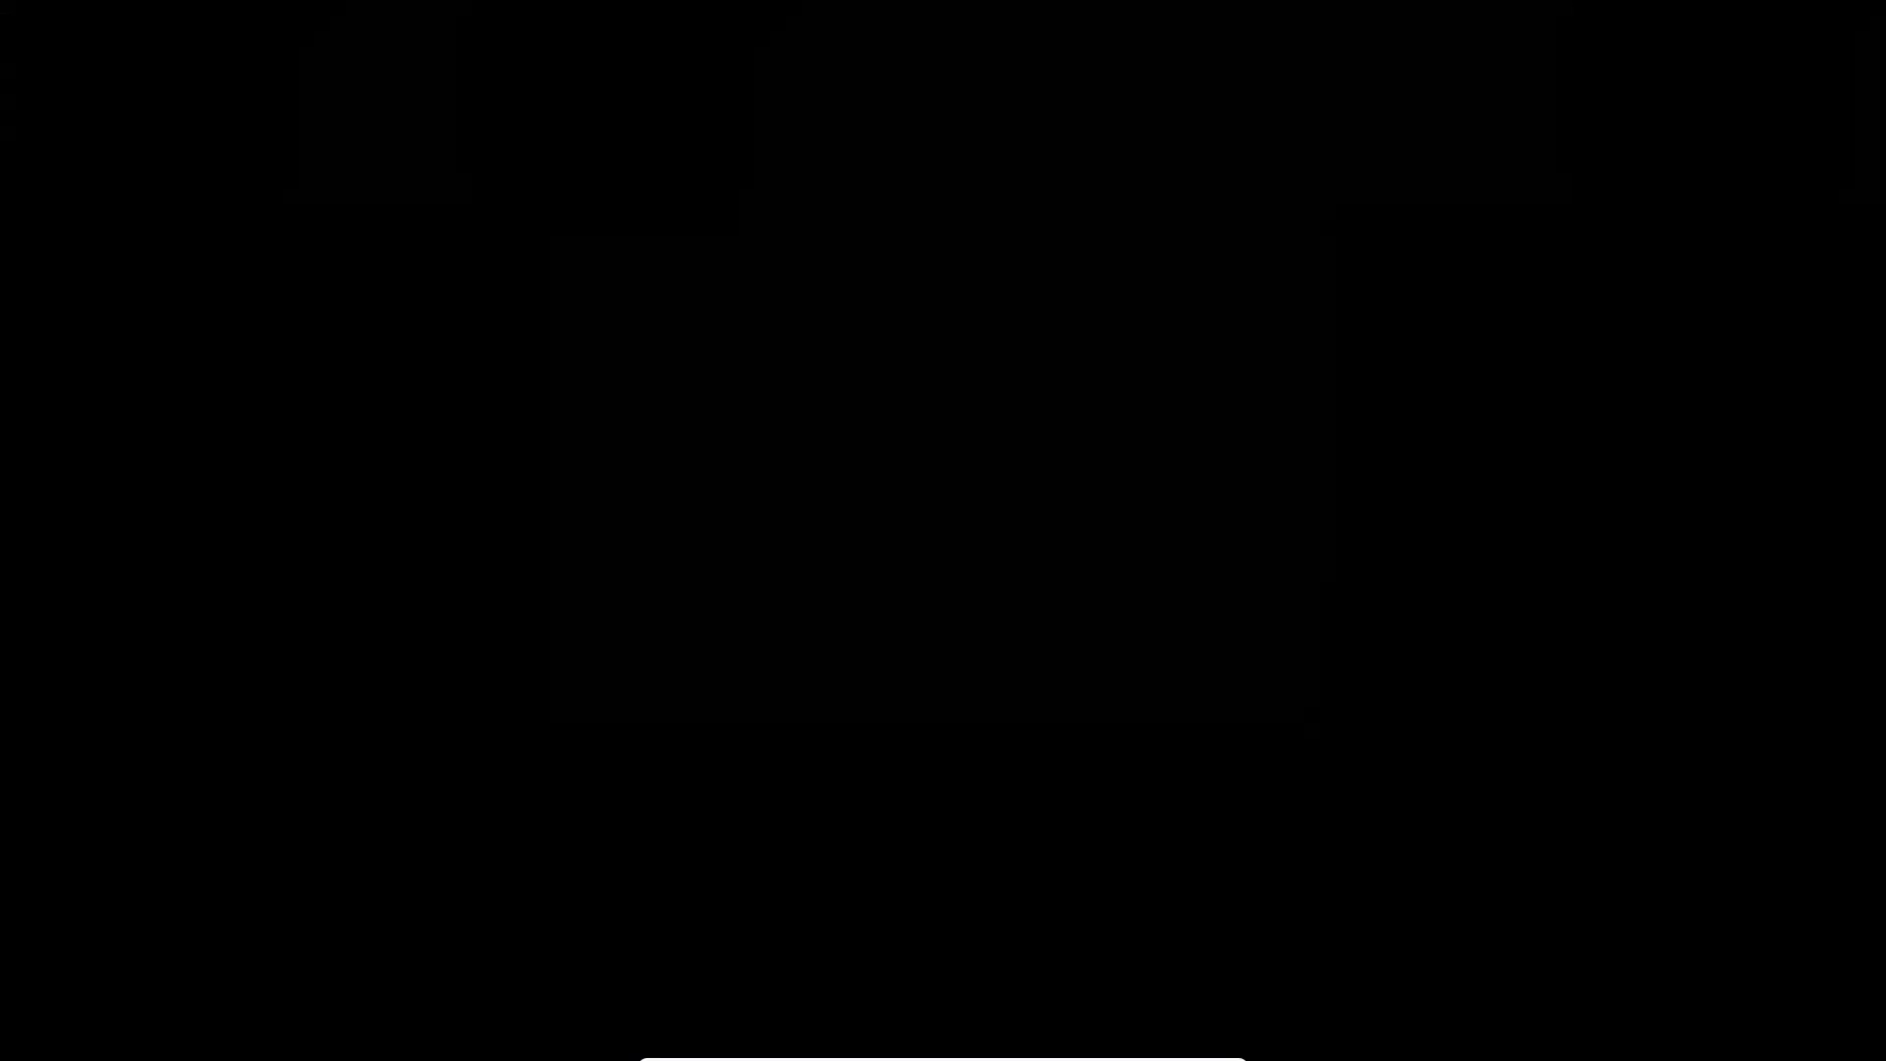